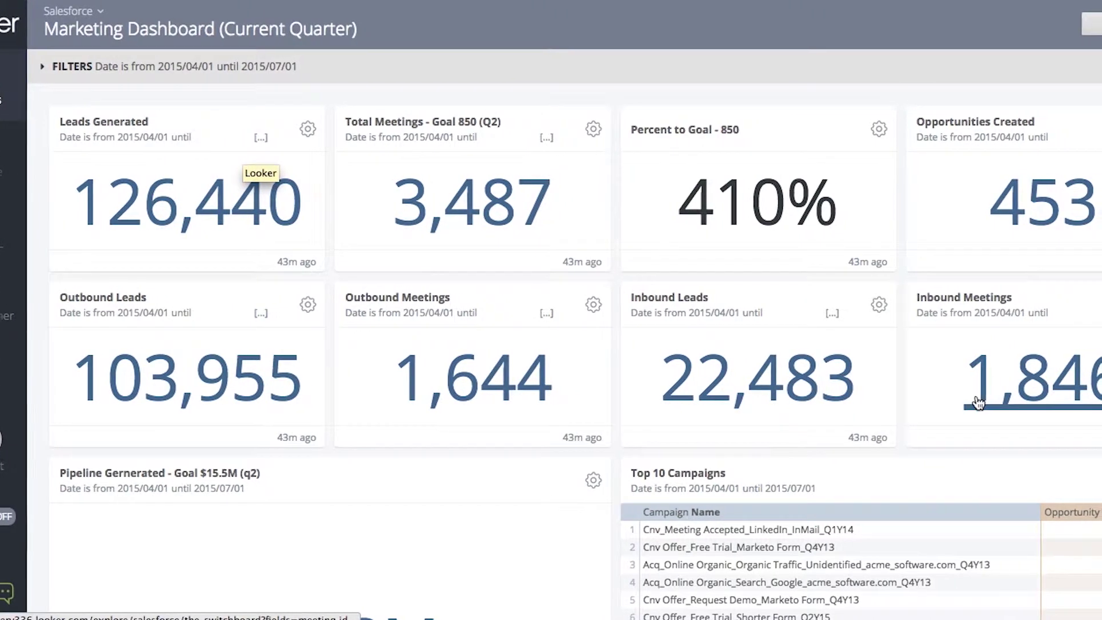
- Look over the Marketing Dashboard's pipeline, campaign and lead funnel tiles
scroll(978, 504, "down", 6)
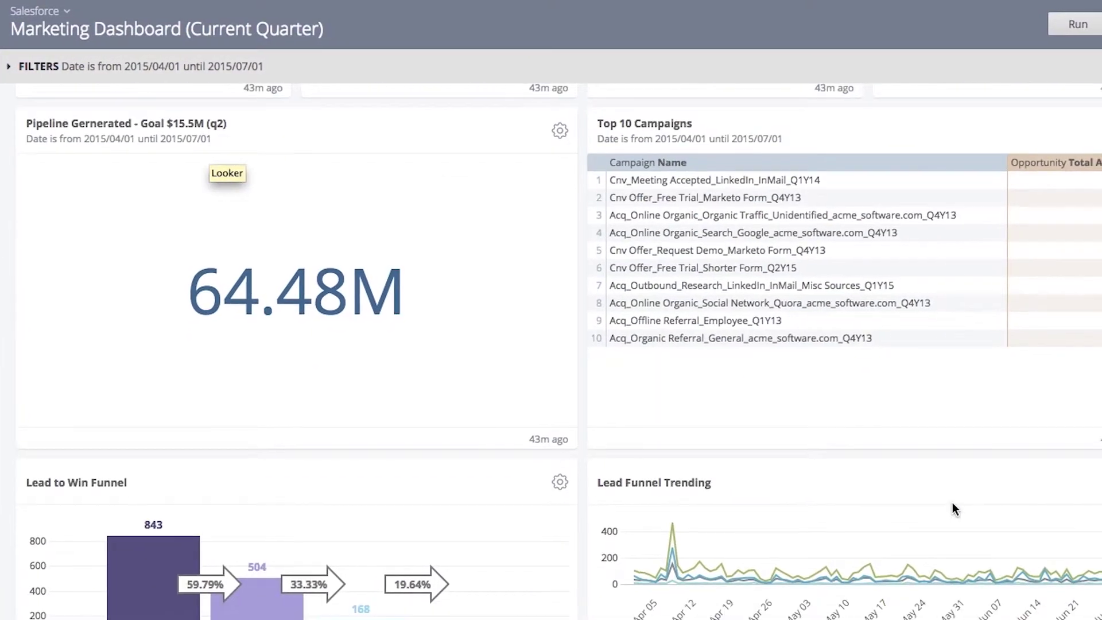
scroll(953, 501, "up", 3)
scroll(944, 503, "up", 3)
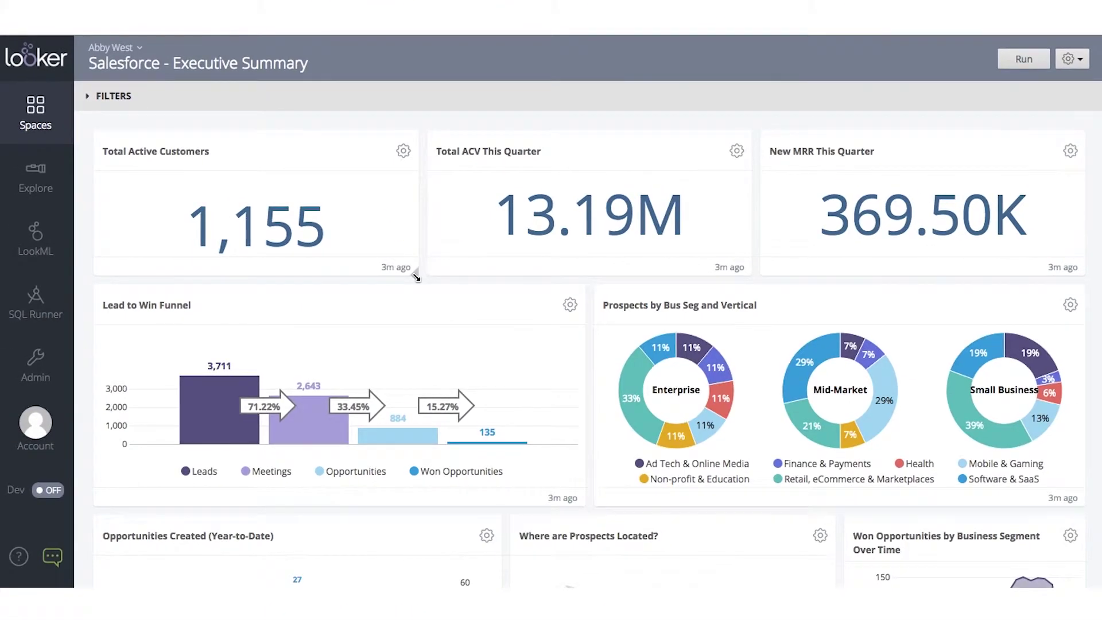
- Try resizing the Total Active Customers tile on the Executive Summary dashboard, and look over the remaining tiles
left_click_drag(417, 278, 258, 274)
left_click_drag(370, 278, 402, 276)
scroll(593, 488, "down", 4)
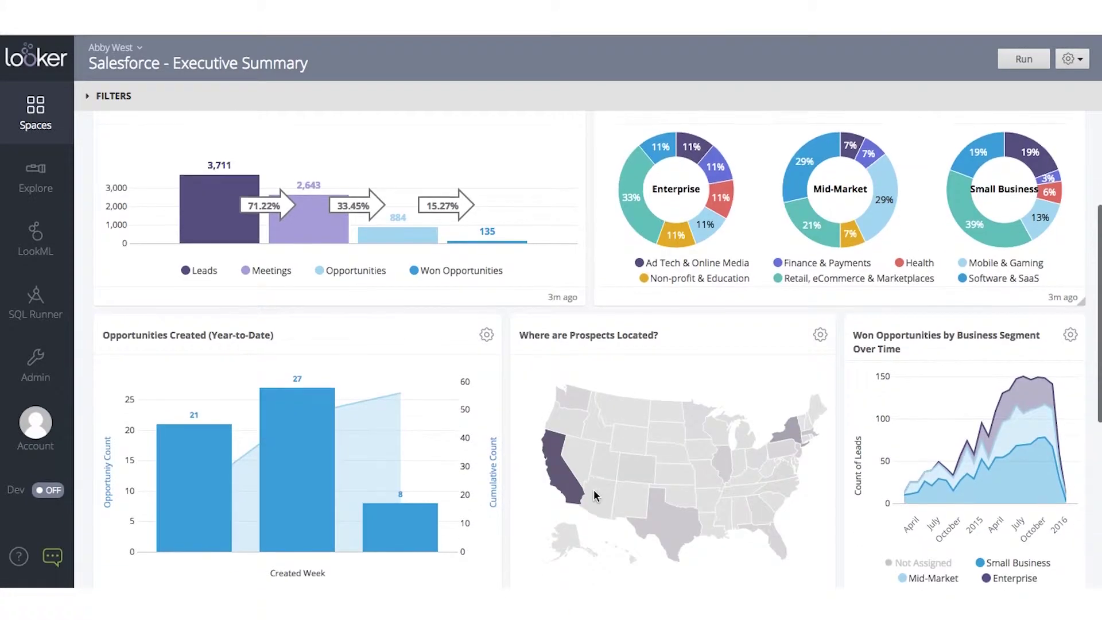
scroll(594, 489, "down", 4)
scroll(593, 488, "up", 4)
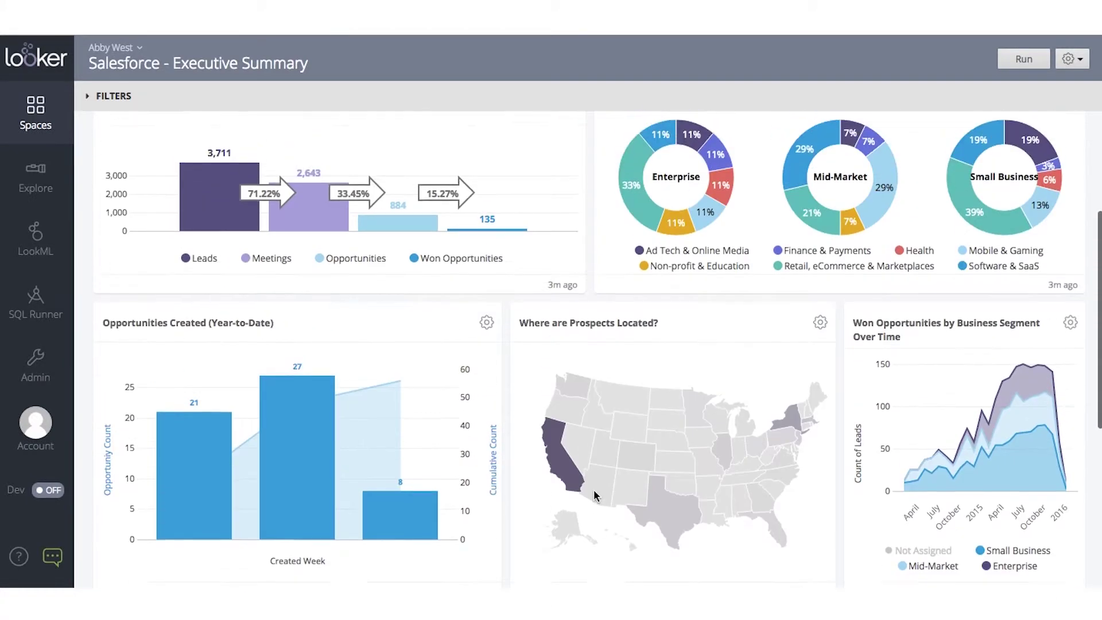
scroll(593, 489, "up", 4)
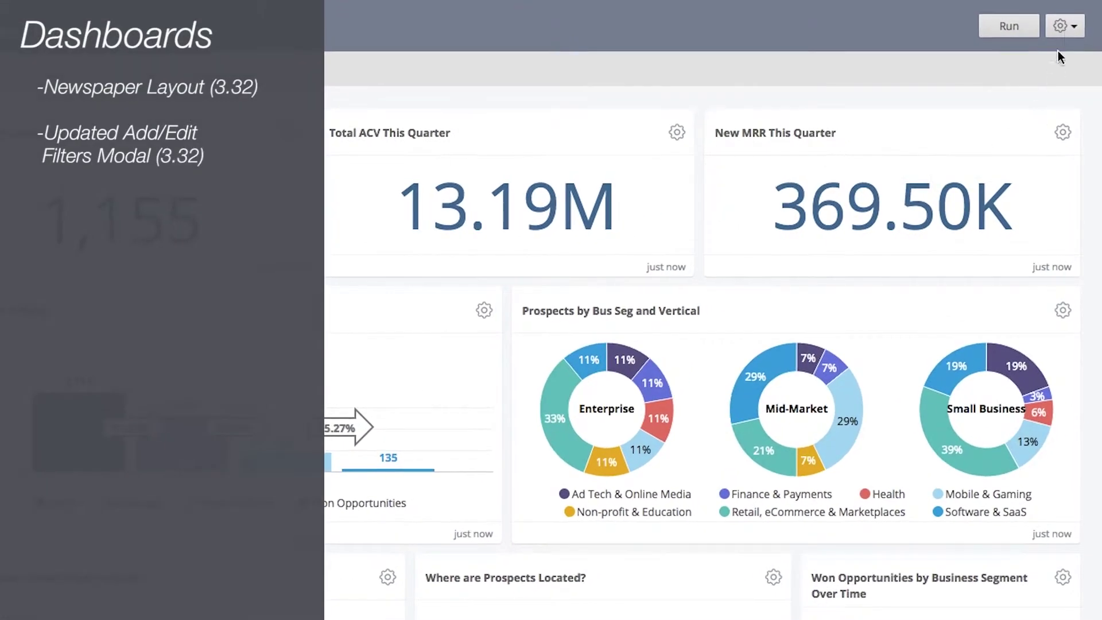
- Open the dashboard's filter settings and review the Business Segment and Vertical filter definitions
left_click(1070, 27)
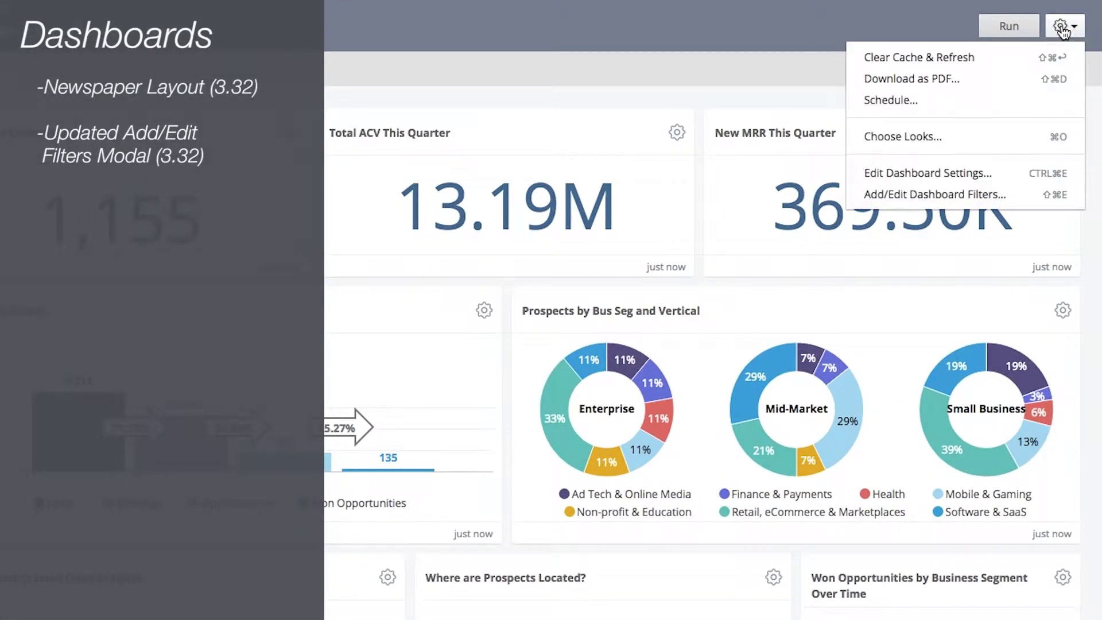
left_click(939, 198)
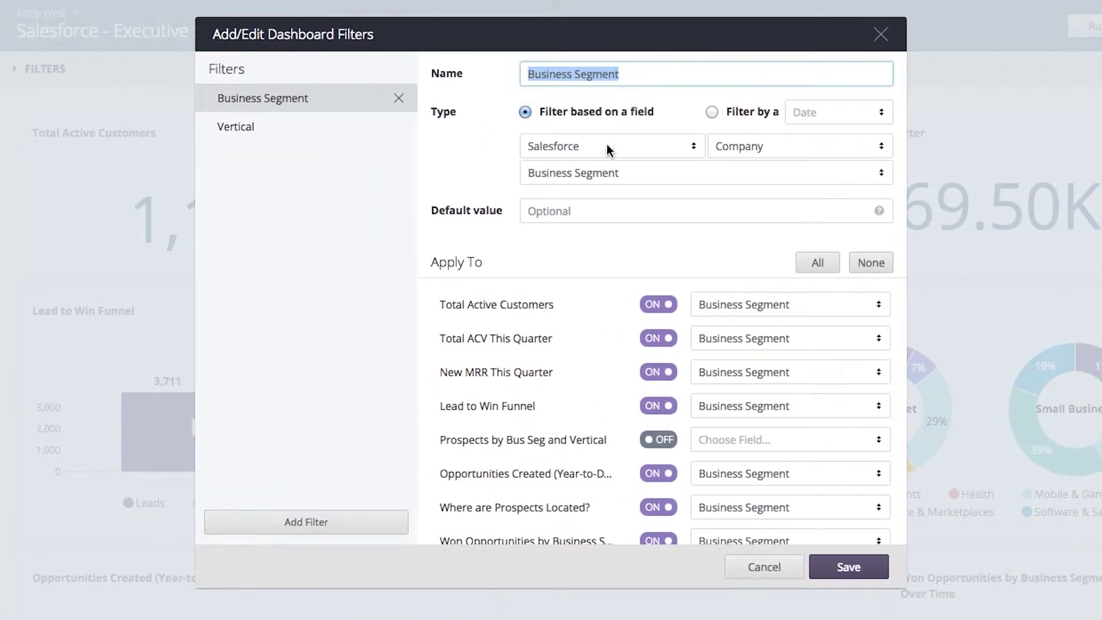
left_click(257, 133)
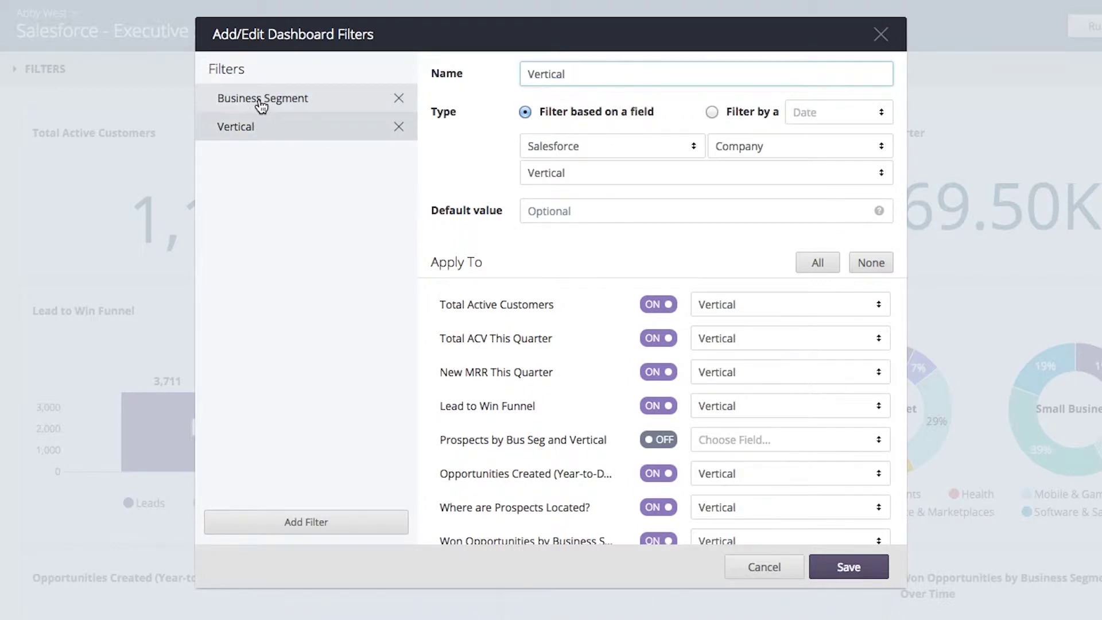
left_click(259, 107)
left_click(262, 135)
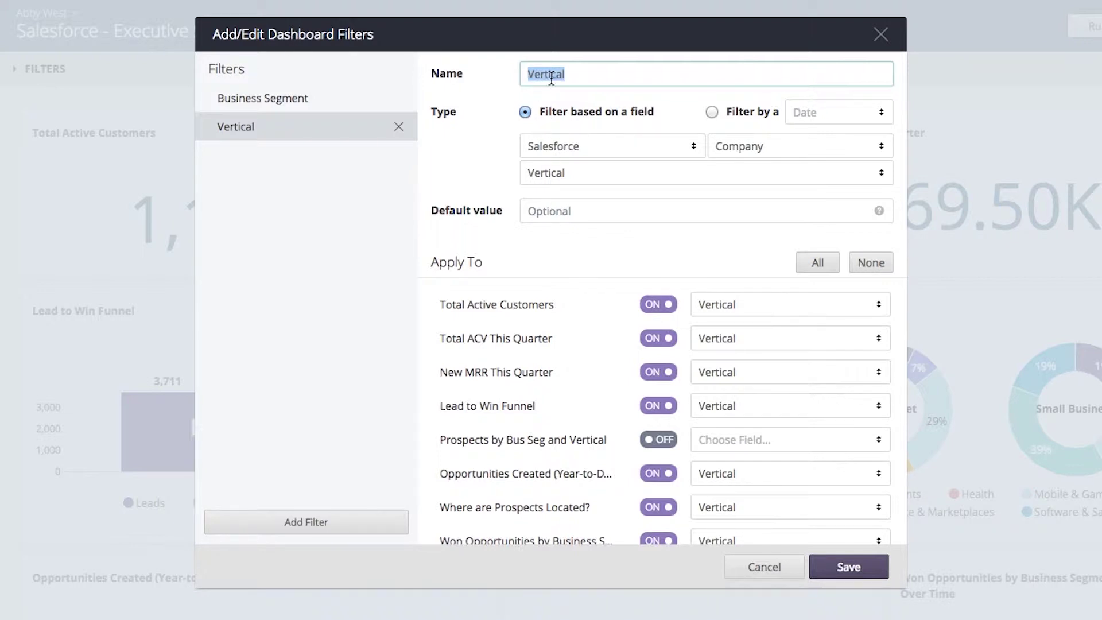
- Try filtering by a date for the Vertical filter, and return its type to one based on a field
left_click(525, 113)
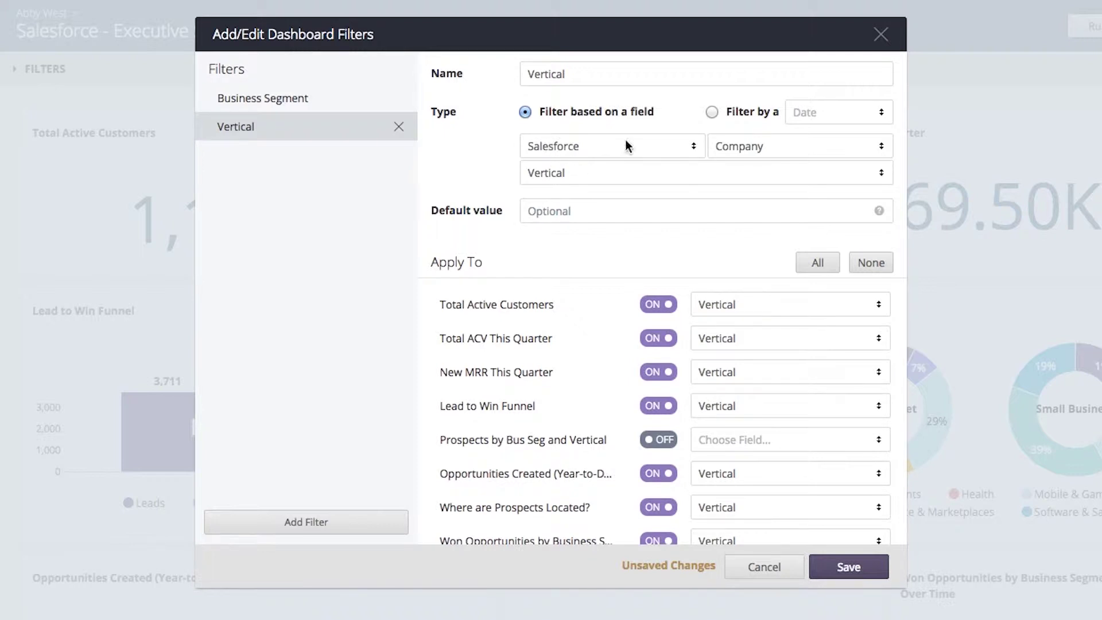
left_click(712, 112)
left_click(817, 114)
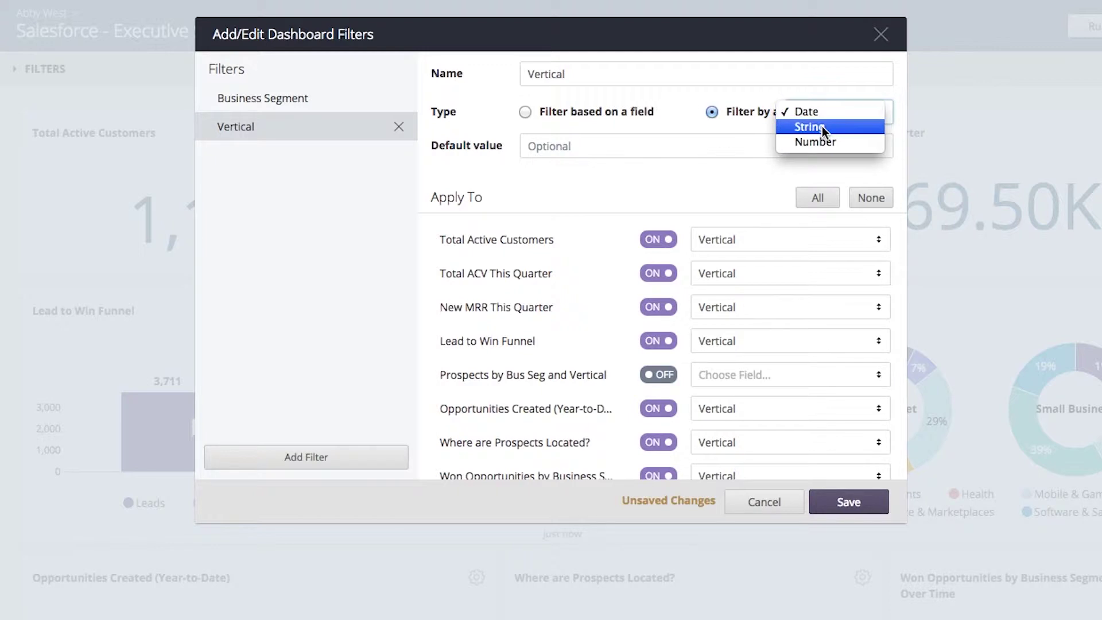
left_click(711, 113)
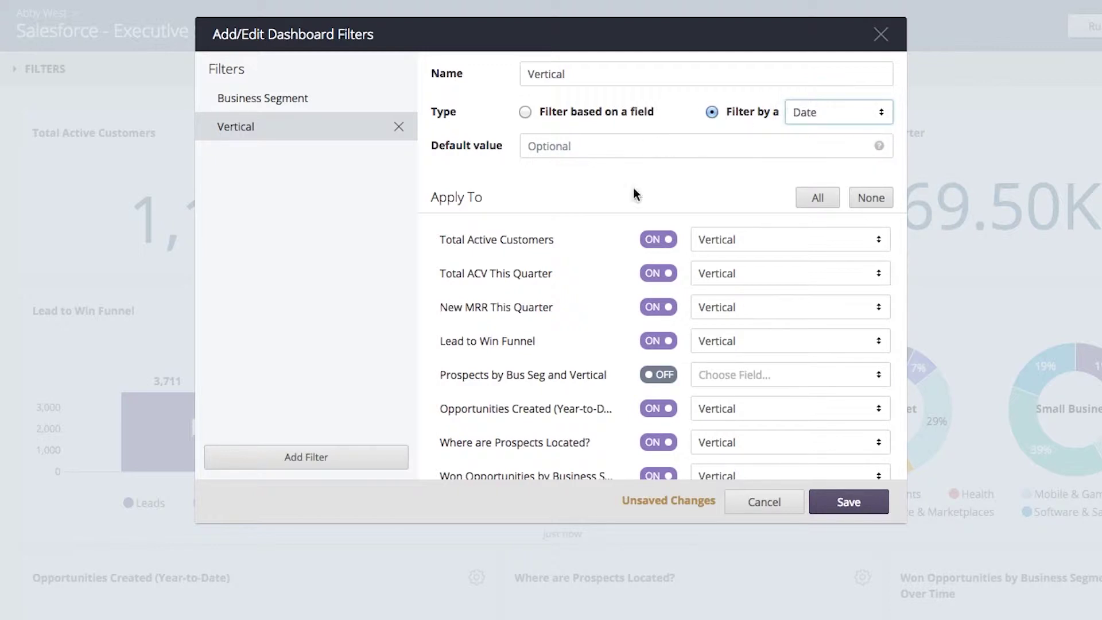
left_click(524, 112)
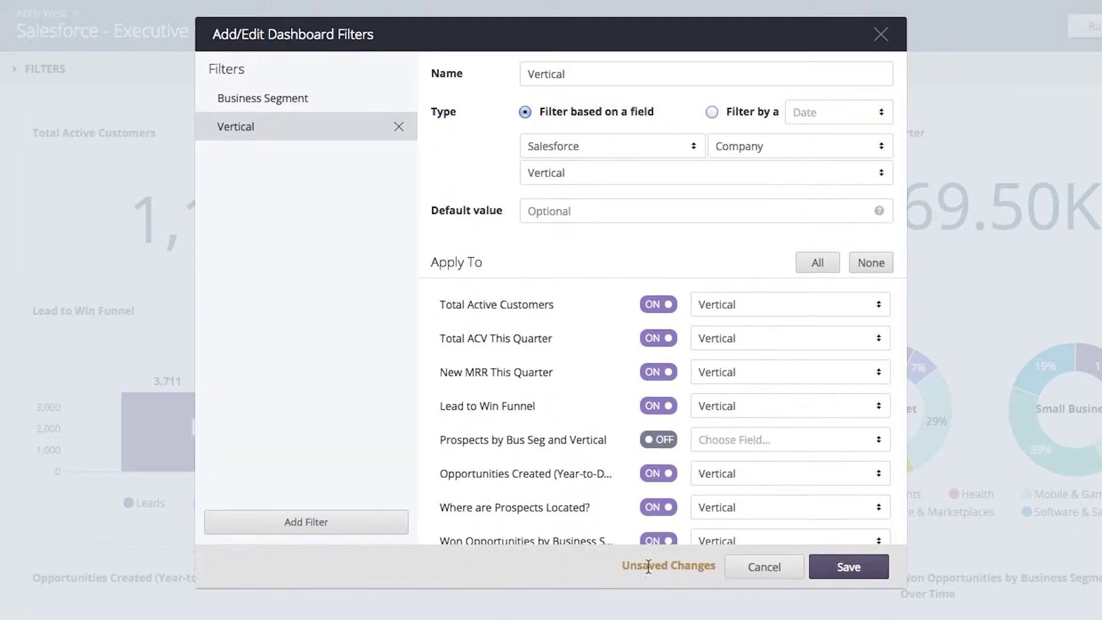
- Add a blank dashboard filter and discard the unsaved filter changes
left_click(299, 523)
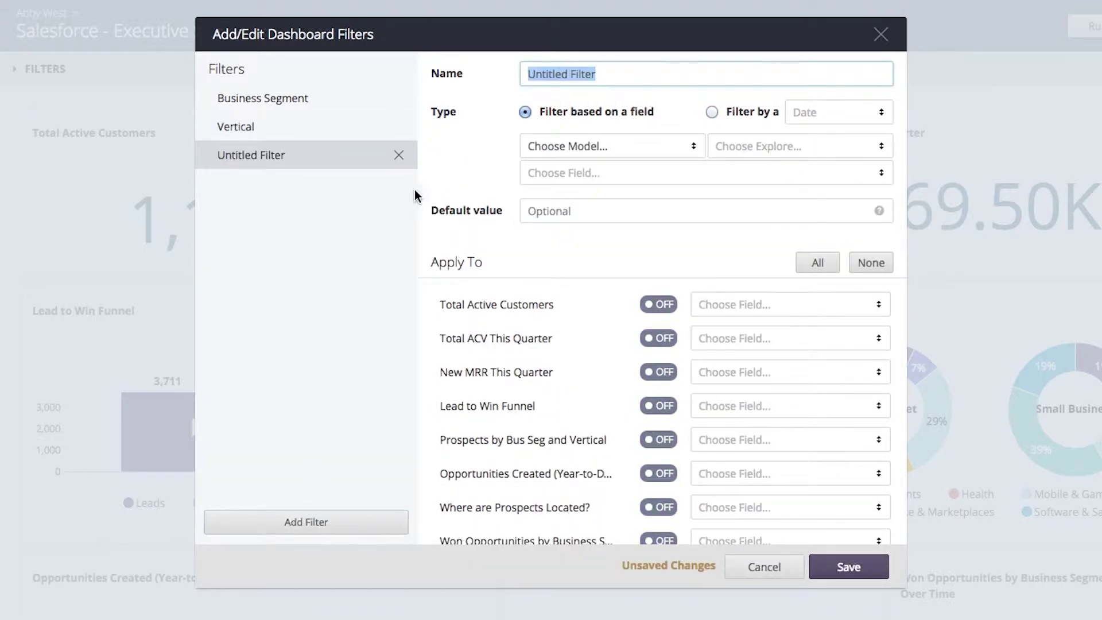
left_click(759, 574)
left_click(697, 207)
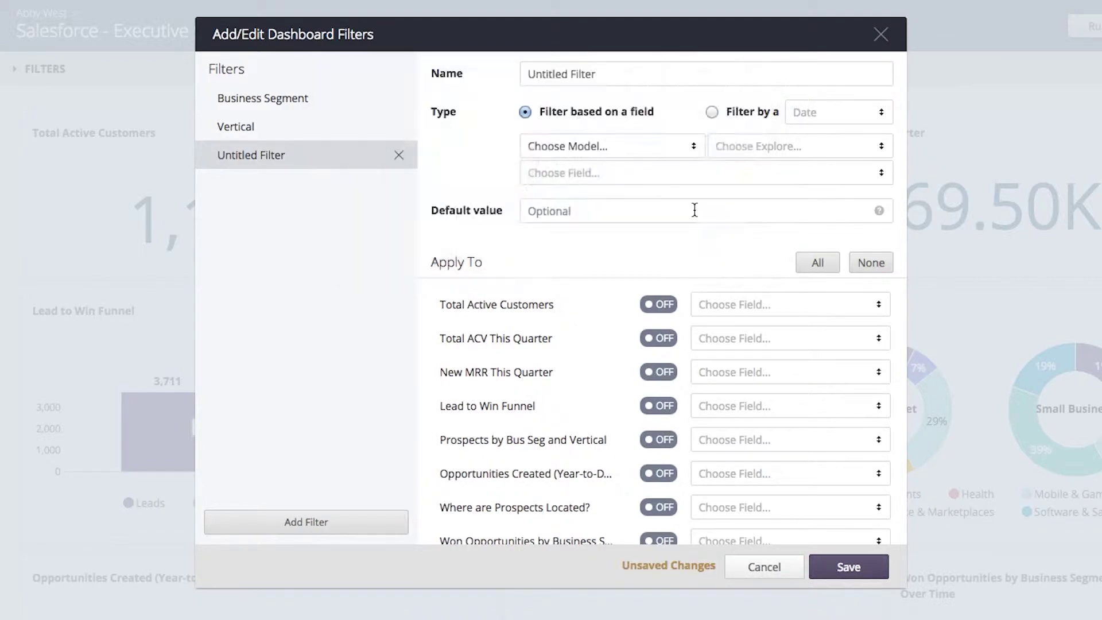
- Try switching the Vertical filter off for the Lead to Win Funnel tile, and cancel the applied-filter changes
left_click(572, 294)
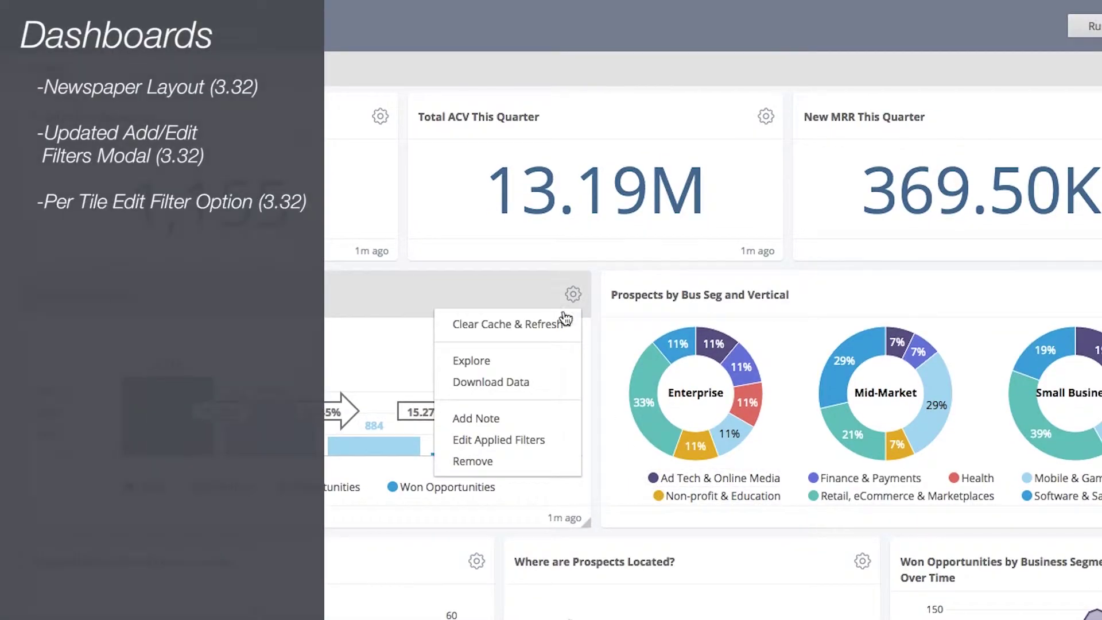
left_click(518, 441)
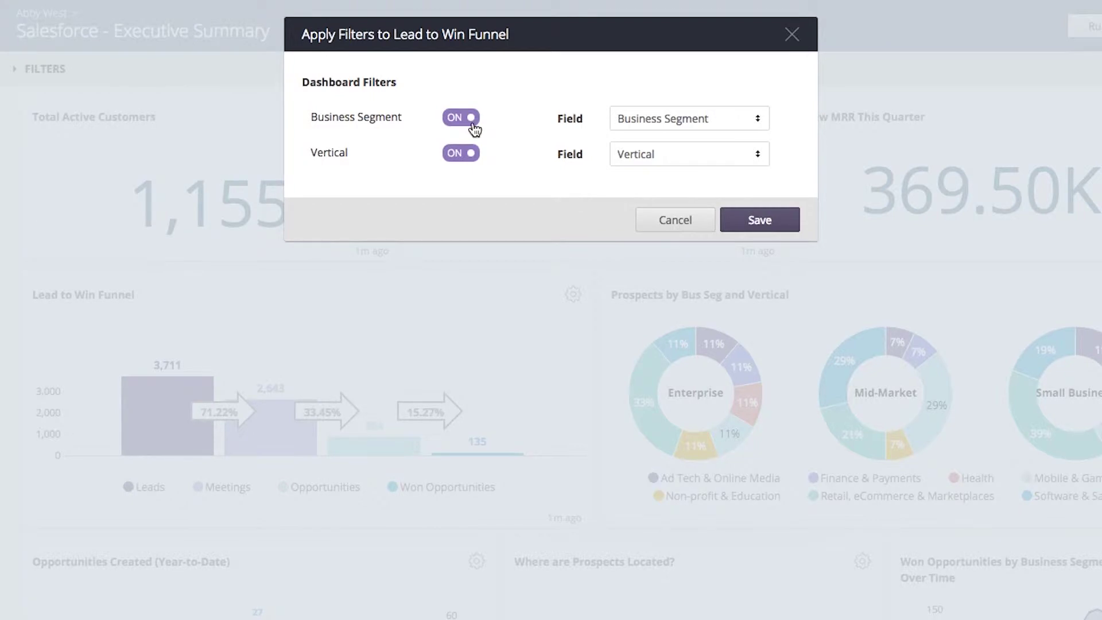
left_click(475, 166)
left_click(474, 166)
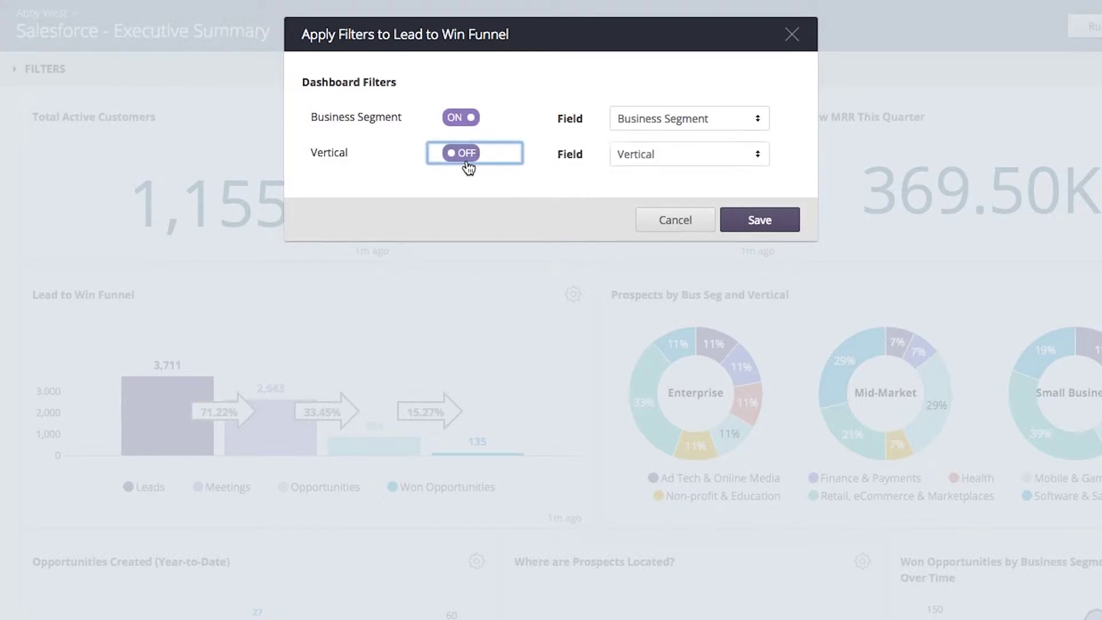
left_click(659, 224)
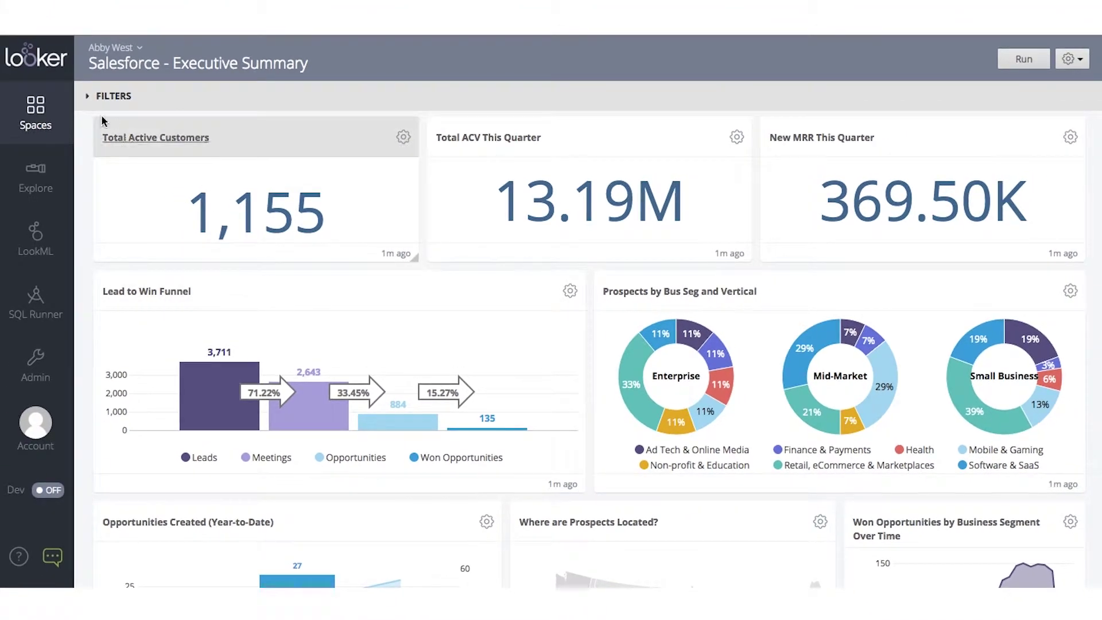
- Filter the dashboard to Vertical is equal to Mobile & Gaming, run it and collapse the filters
left_click(99, 98)
left_click(356, 161)
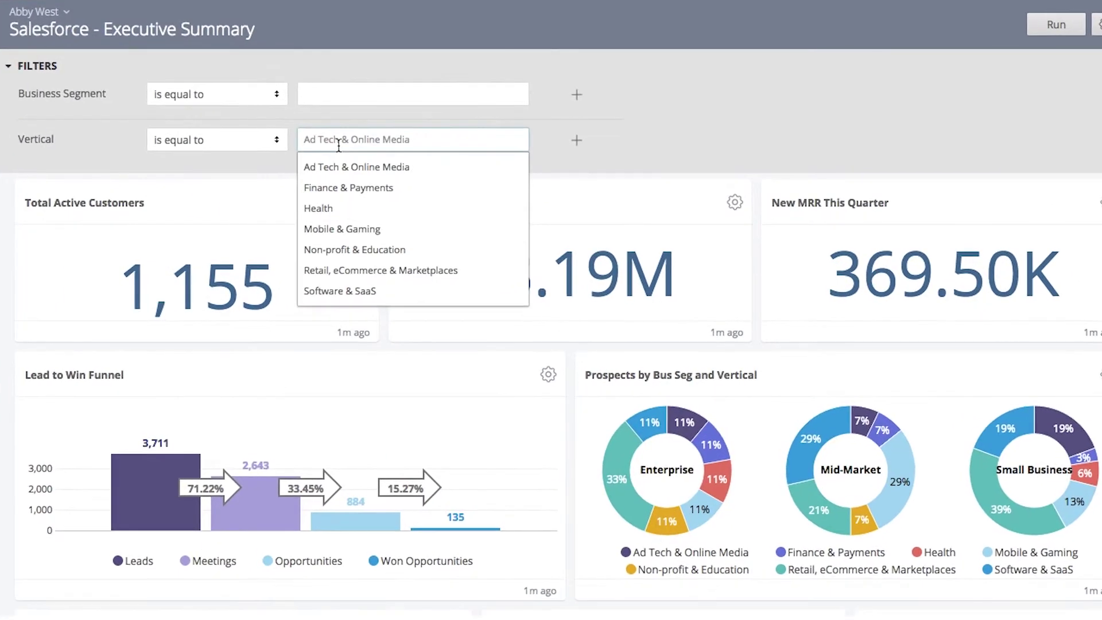
left_click(352, 228)
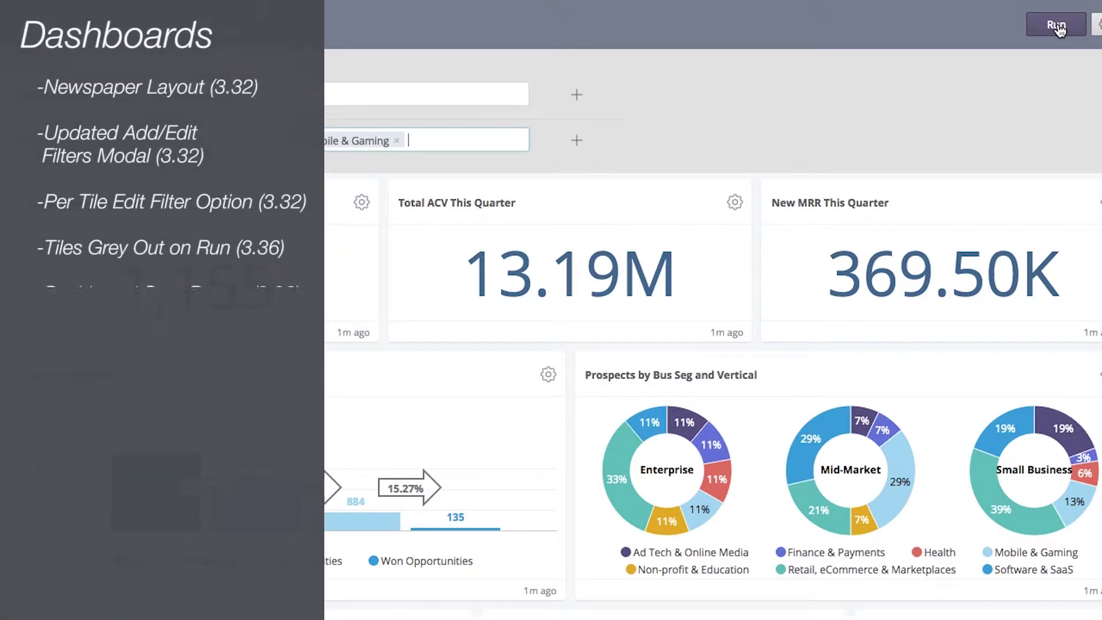
left_click(1057, 25)
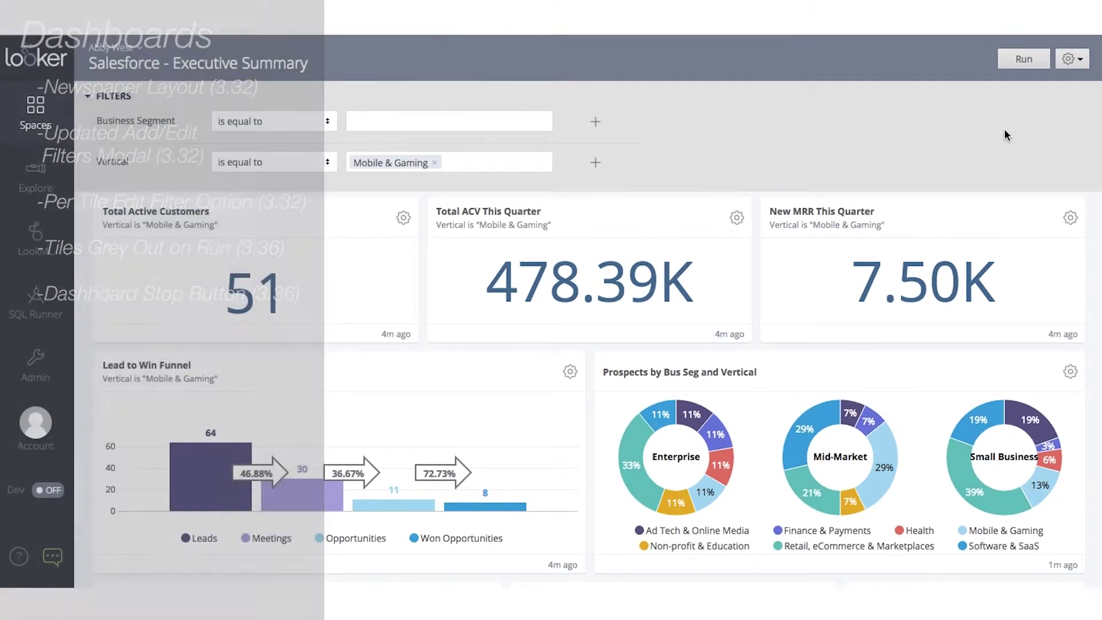
left_click(113, 98)
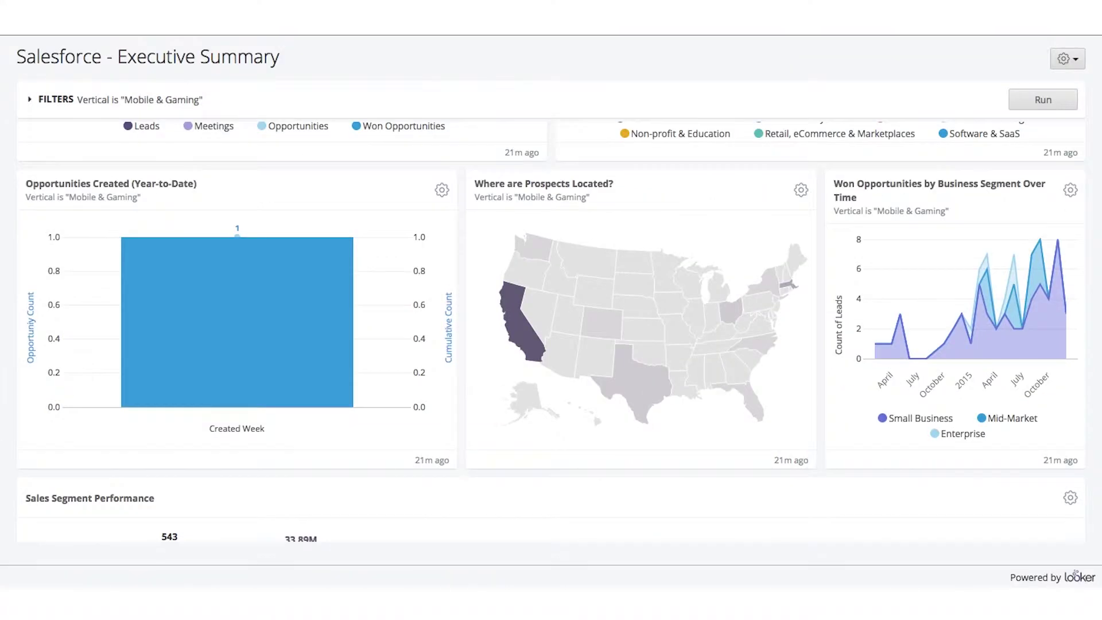
- Look over the embedded Executive Summary dashboard and check its PDF download option
mouse_move(348, 261)
scroll(610, 463, "down", 4)
scroll(613, 464, "up", 9)
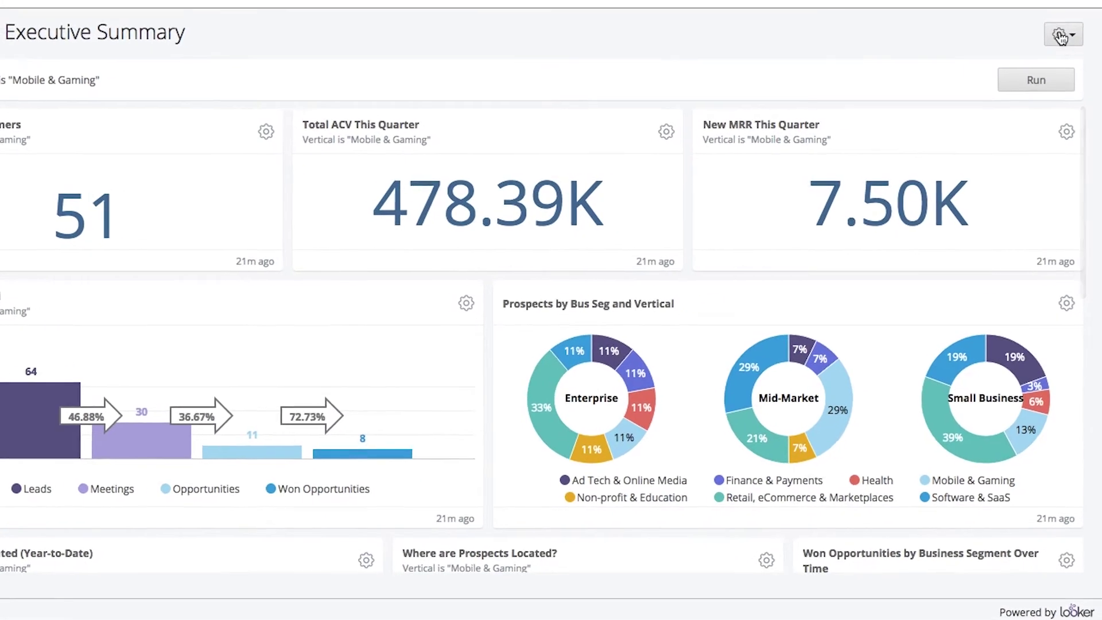
left_click(1066, 47)
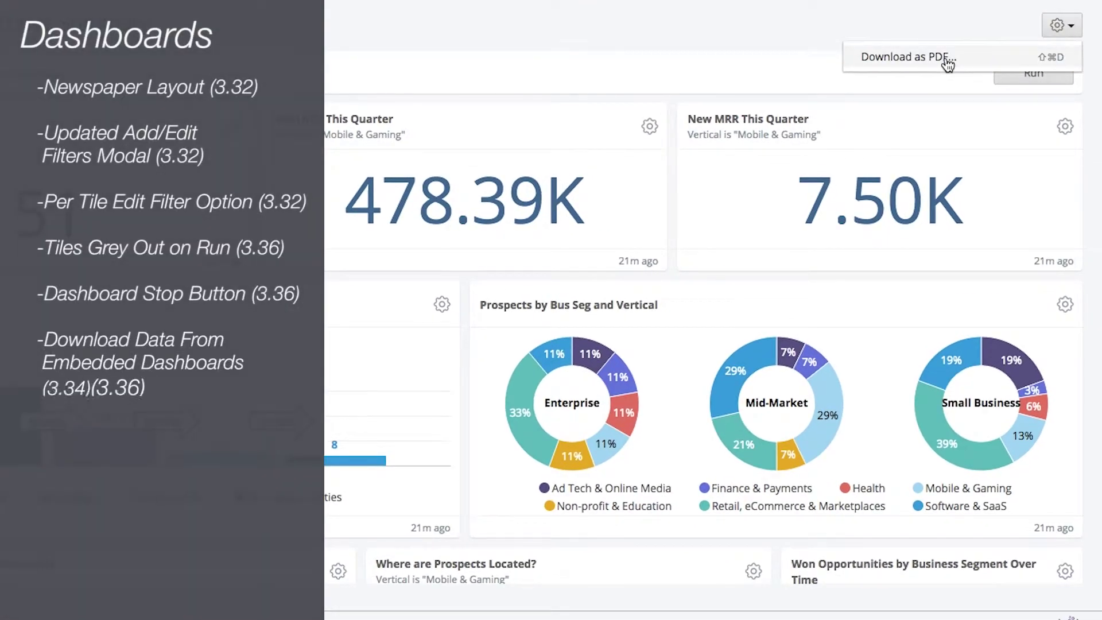
left_click(900, 36)
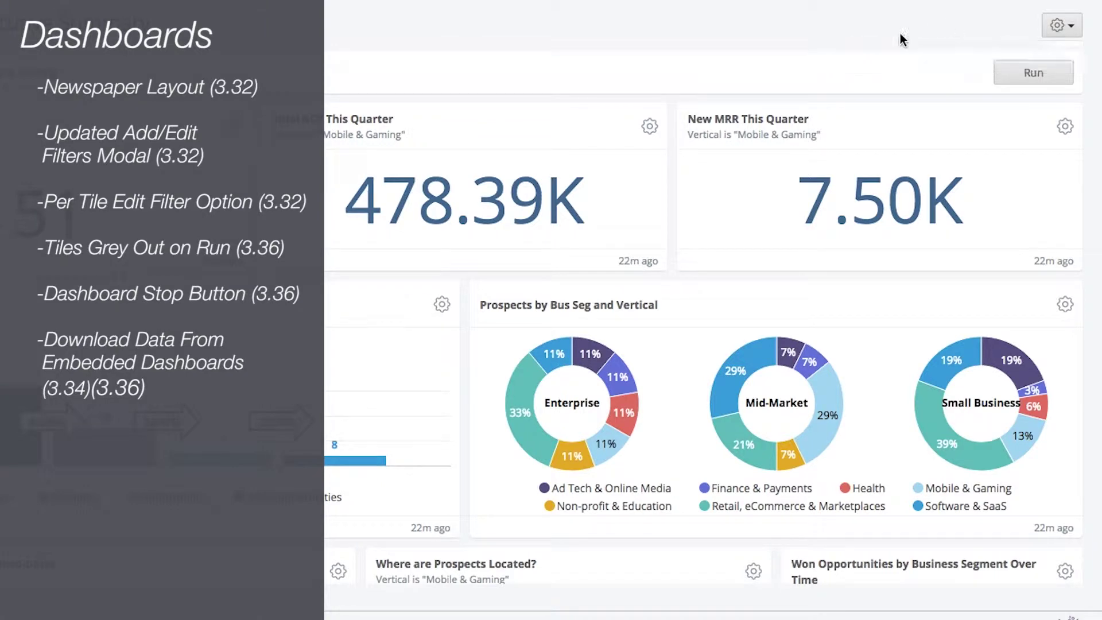
- Check the data download options for the embedded Total ACV This Quarter tile and close them
left_click(648, 128)
left_click(574, 177)
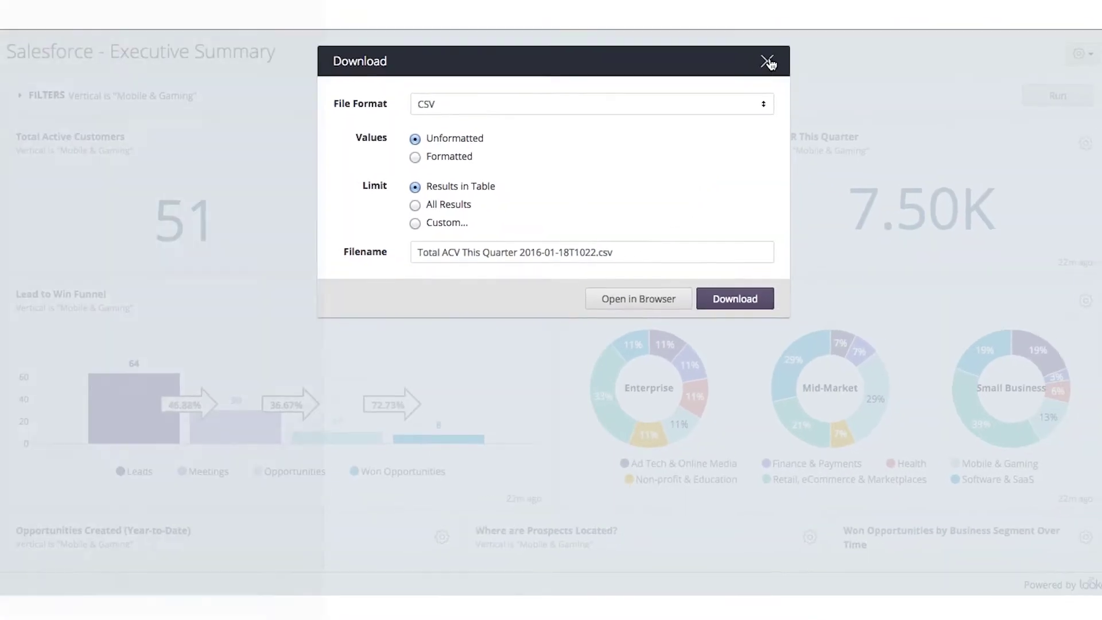
left_click(809, 34)
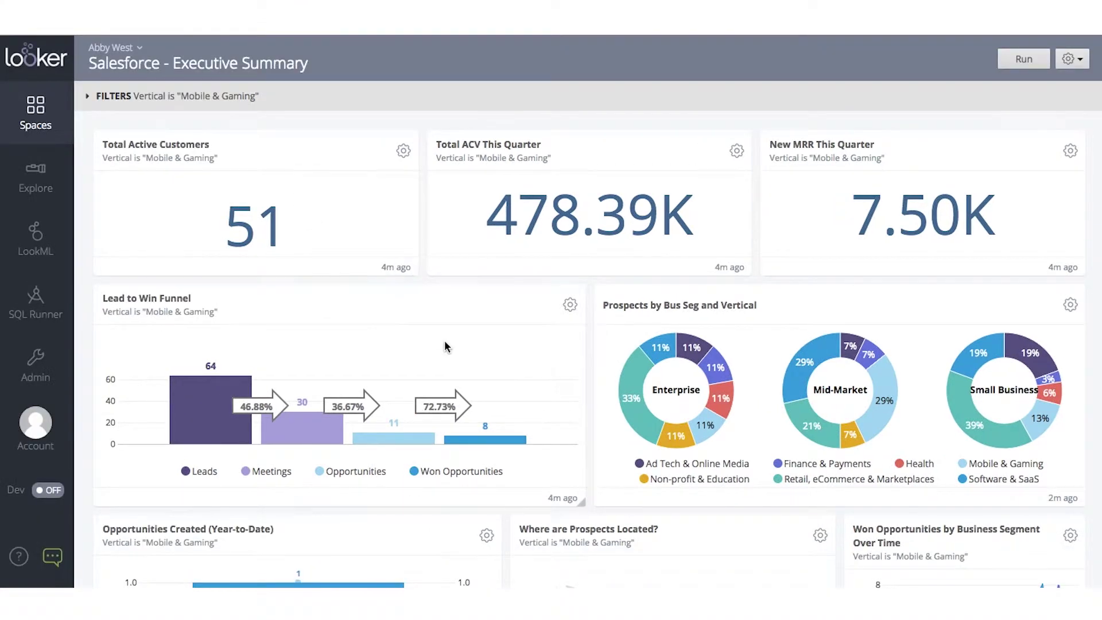
- Explore the data behind the Won Opportunities by Business Segment Over Time tile
scroll(445, 346, "down", 8)
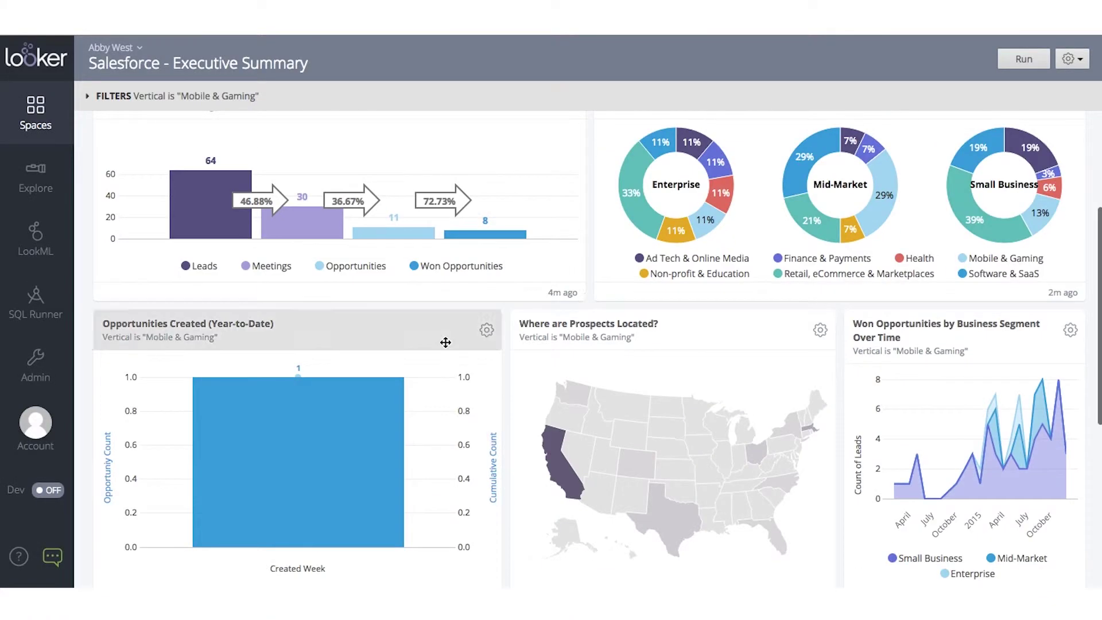
scroll(445, 345, "down", 3)
scroll(445, 344, "up", 8)
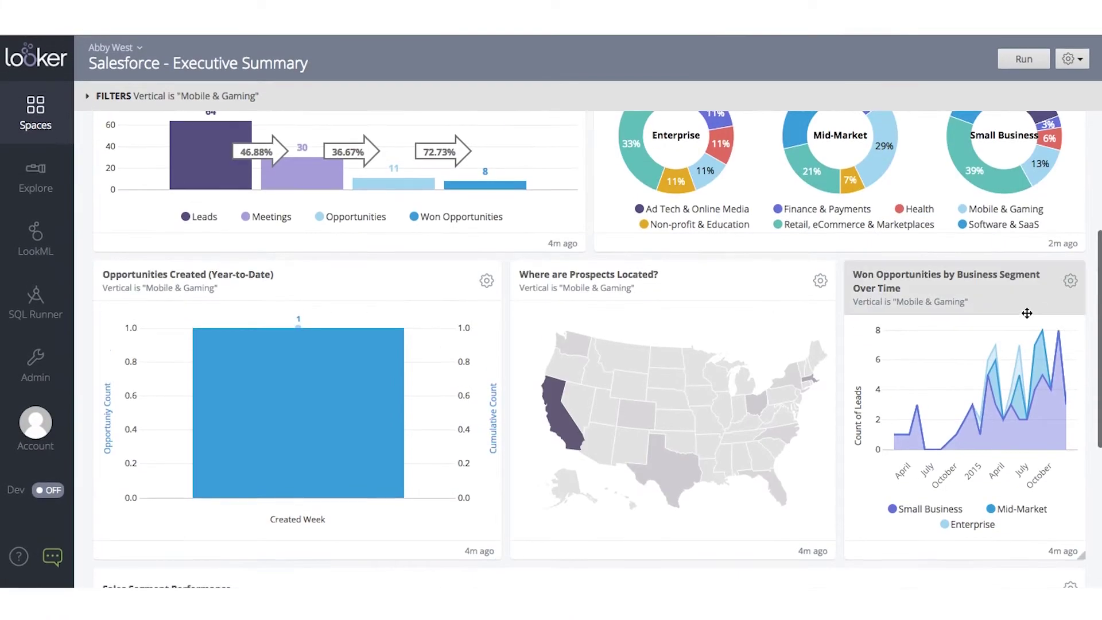
left_click(1070, 280)
left_click(1011, 339)
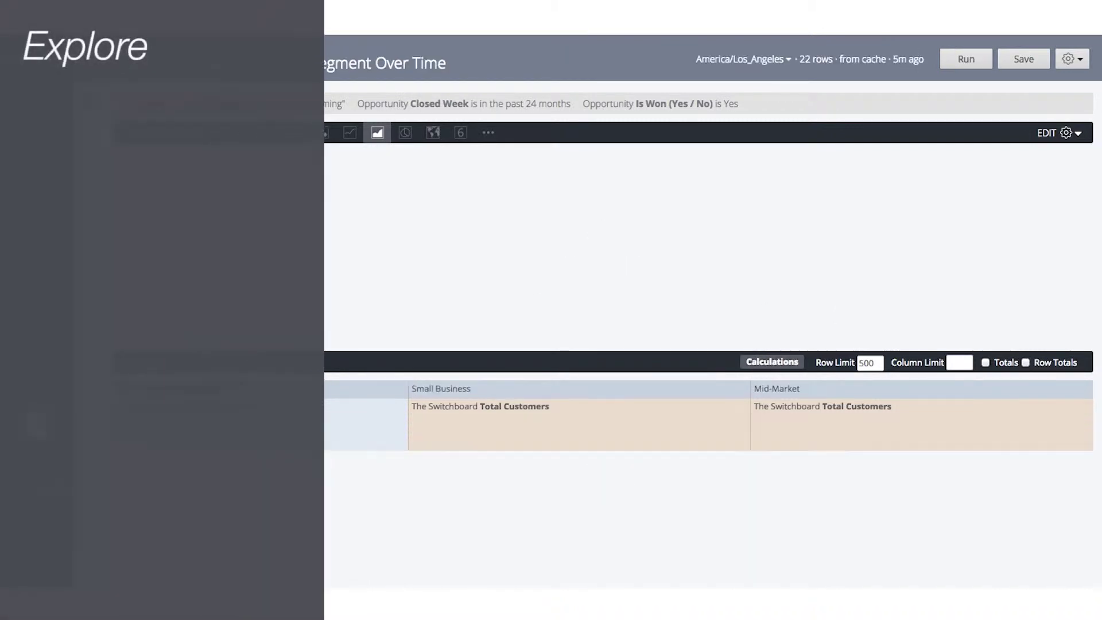
- Set the area chart's colors to the Santa Cruz palette in the visualization's style settings
left_click(1065, 133)
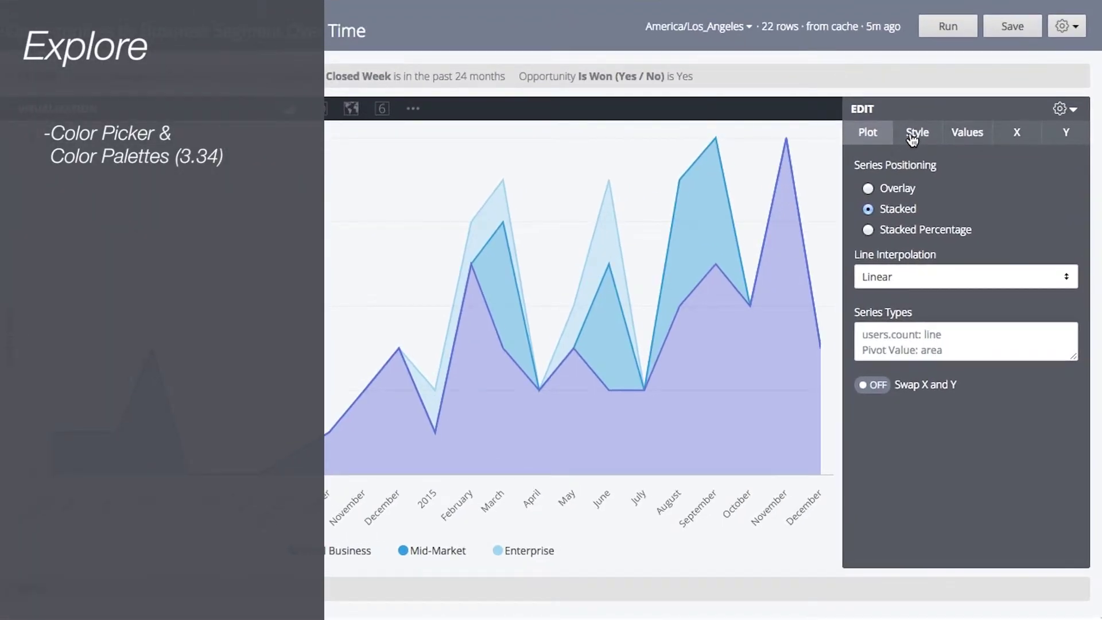
left_click(916, 133)
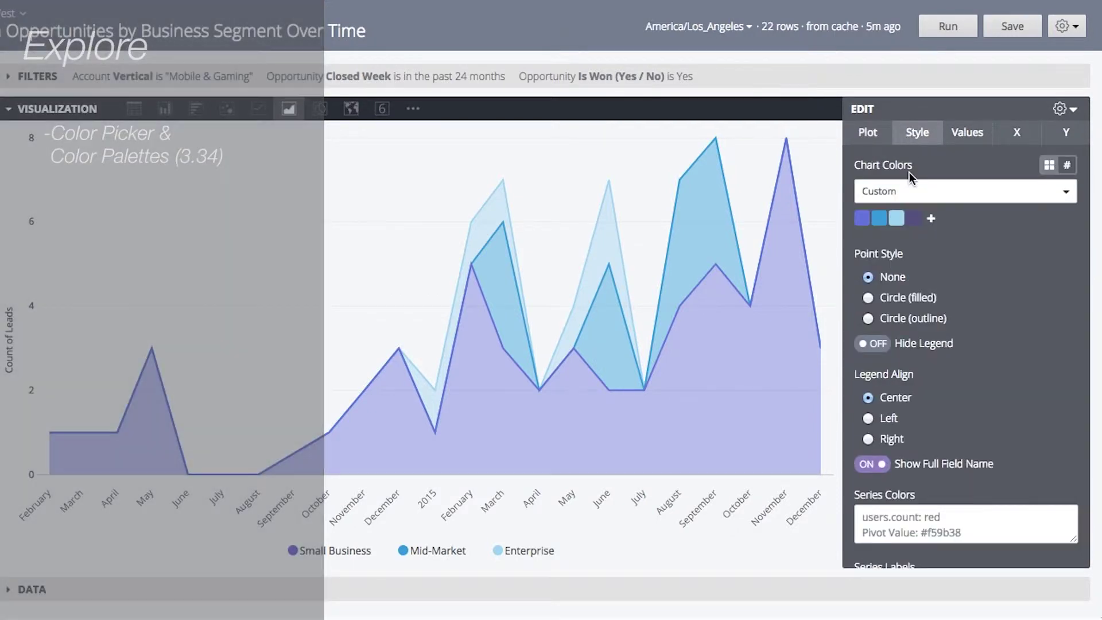
left_click(1067, 193)
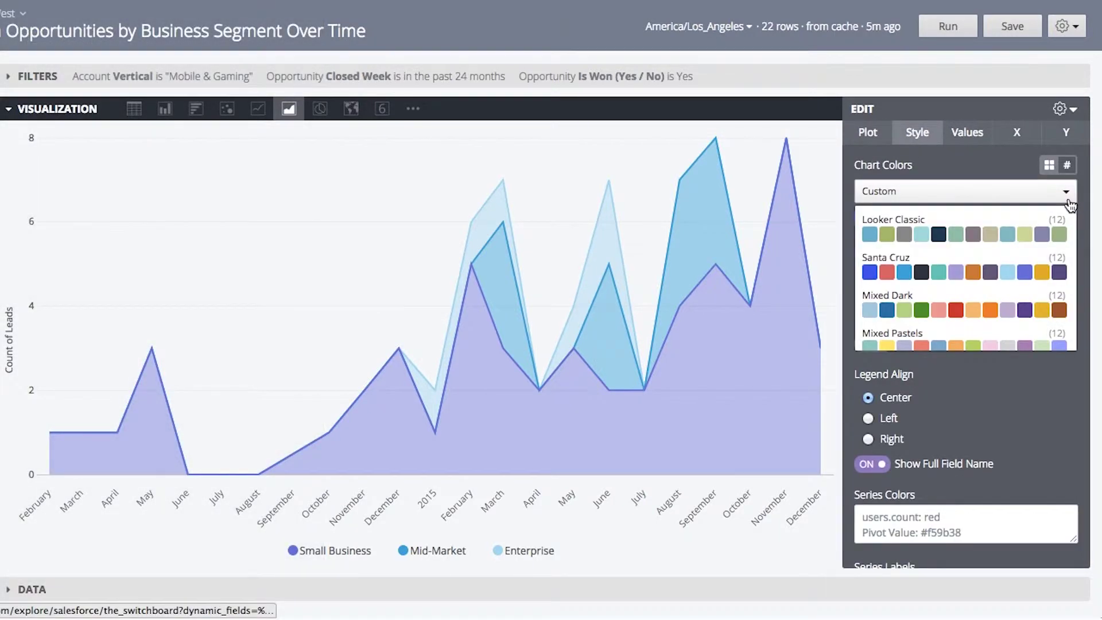
scroll(998, 285, "down", 2)
left_click(986, 270)
left_click(1066, 190)
scroll(957, 287, "up", 3)
left_click(948, 258)
- Browse the available color palettes and apply Mixed Dark to the area chart
scroll(952, 259, "down", 1)
left_click(953, 173)
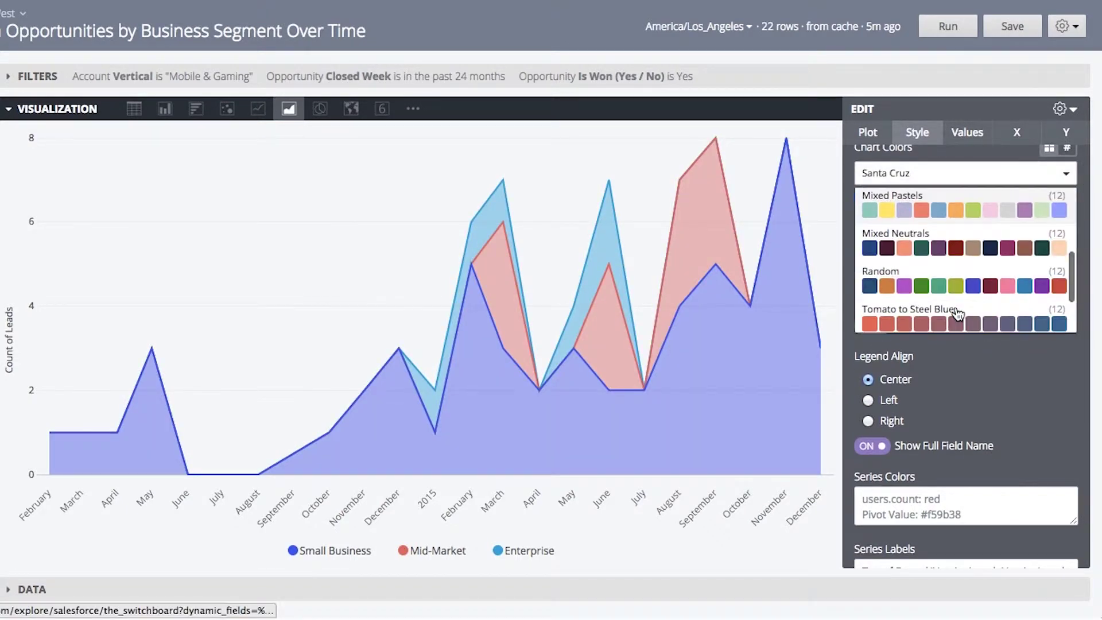
scroll(957, 313, "down", 2)
scroll(957, 313, "down", 1)
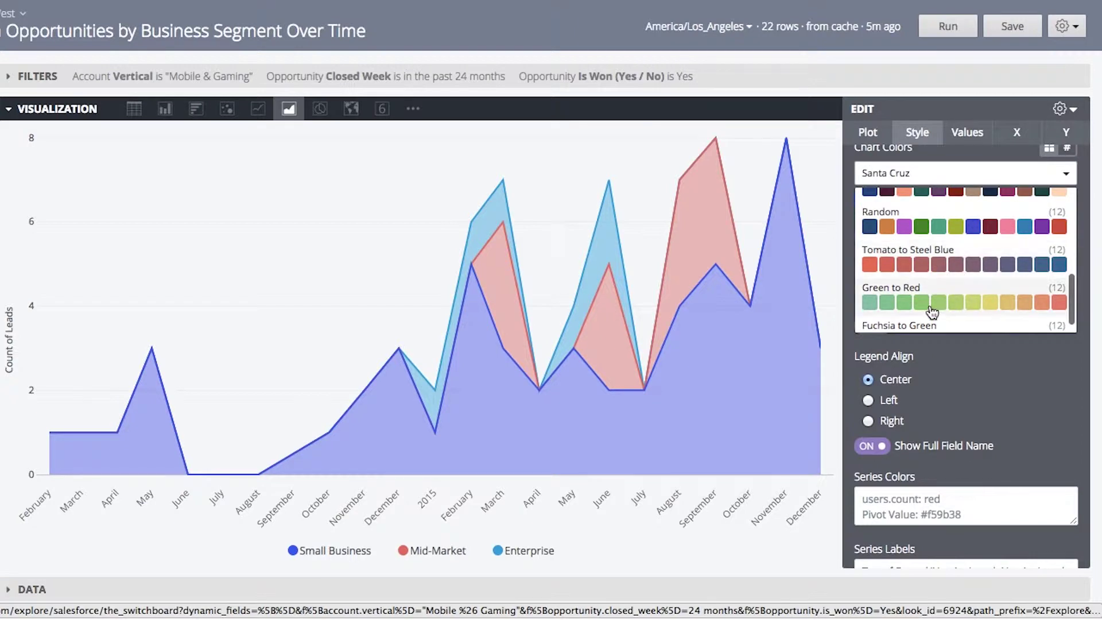
scroll(940, 280, "down", 1)
left_click(937, 280)
left_click(996, 169)
left_click(934, 295)
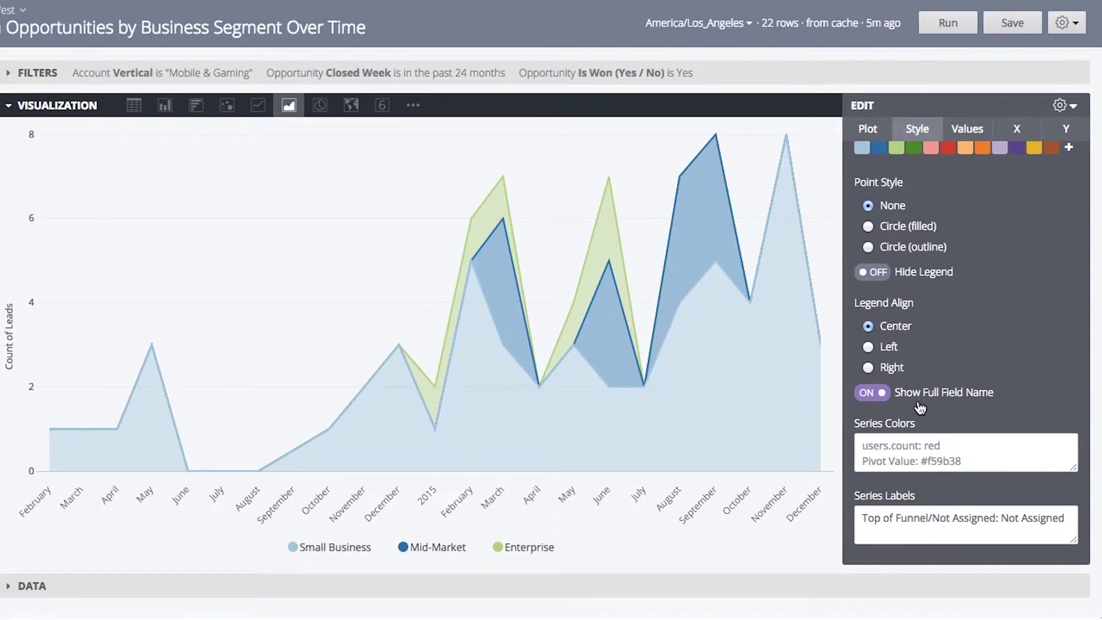
- Change the first chart color, used for Small Business, to #131e24 with the color picker
scroll(858, 245, "up", 2)
left_click(863, 218)
left_click(835, 255)
left_click(802, 306)
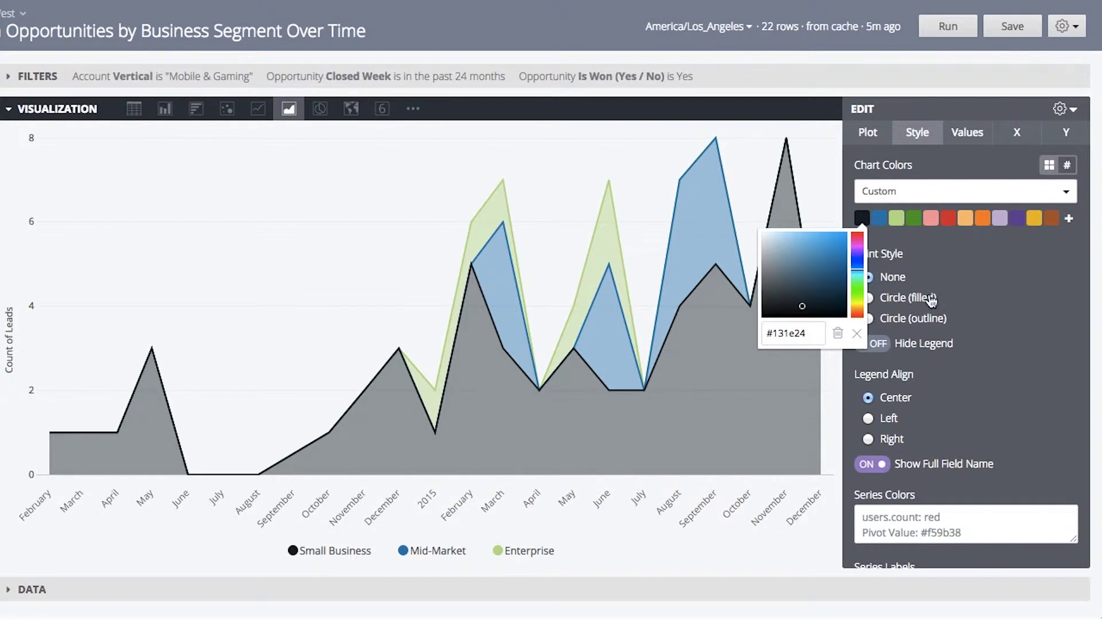
left_click(955, 290)
- Delete the first color from the chart's palette and clear the hex code of the color that takes its place
left_click(862, 221)
left_click(838, 335)
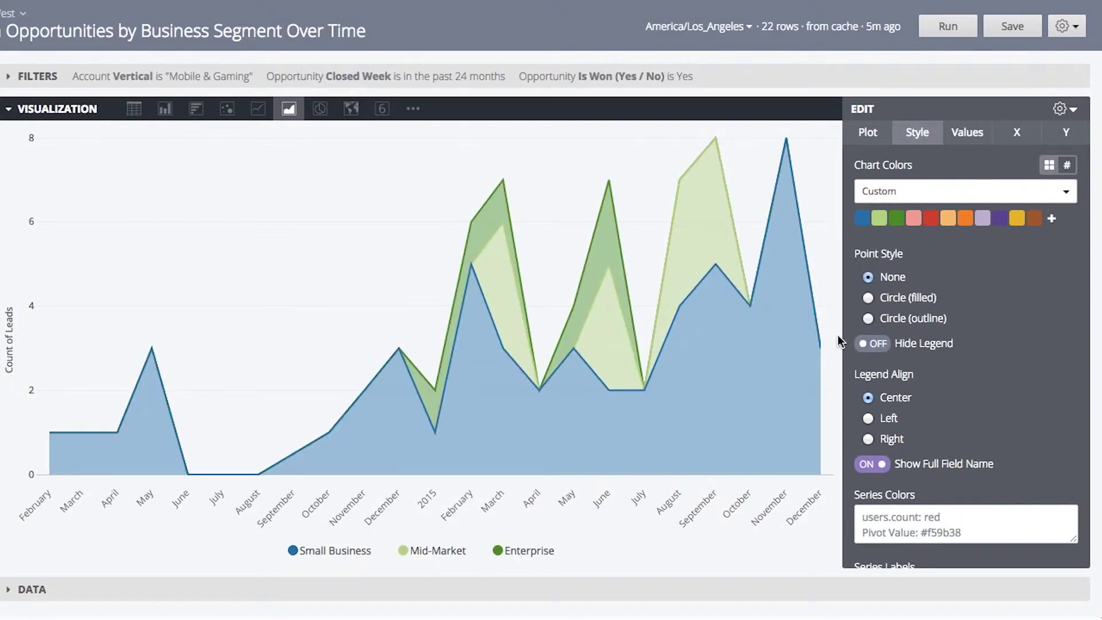
left_click(863, 220)
left_click_drag(806, 334, 752, 340)
key("BackSpace")
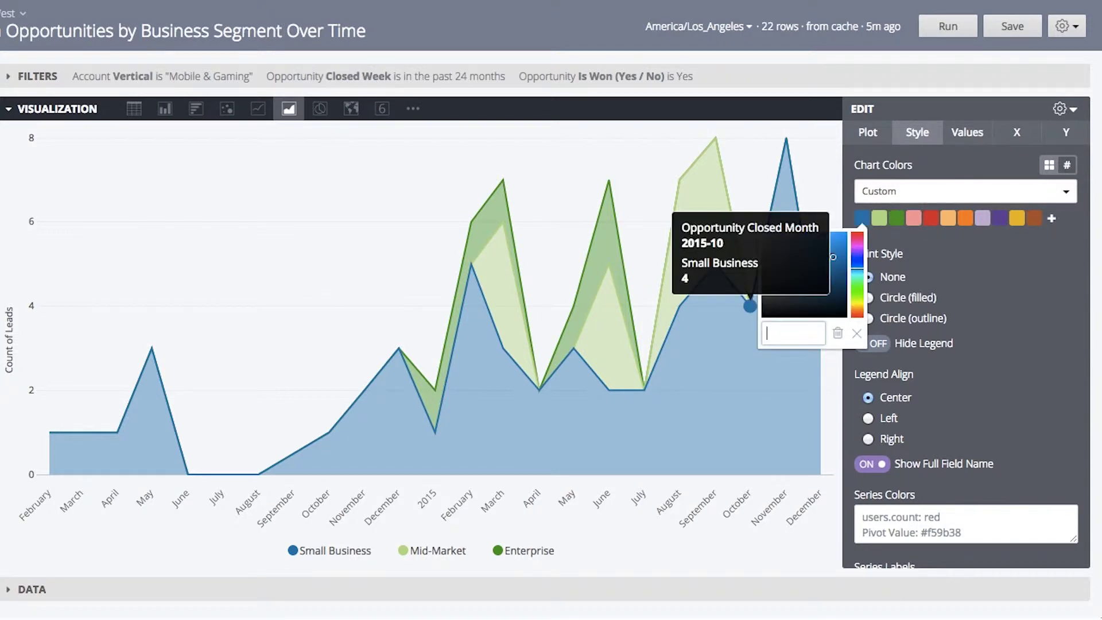
left_click(1032, 296)
- Display the chart colors as hex codes, select the whole list, and set the point style to None
left_click(1067, 165)
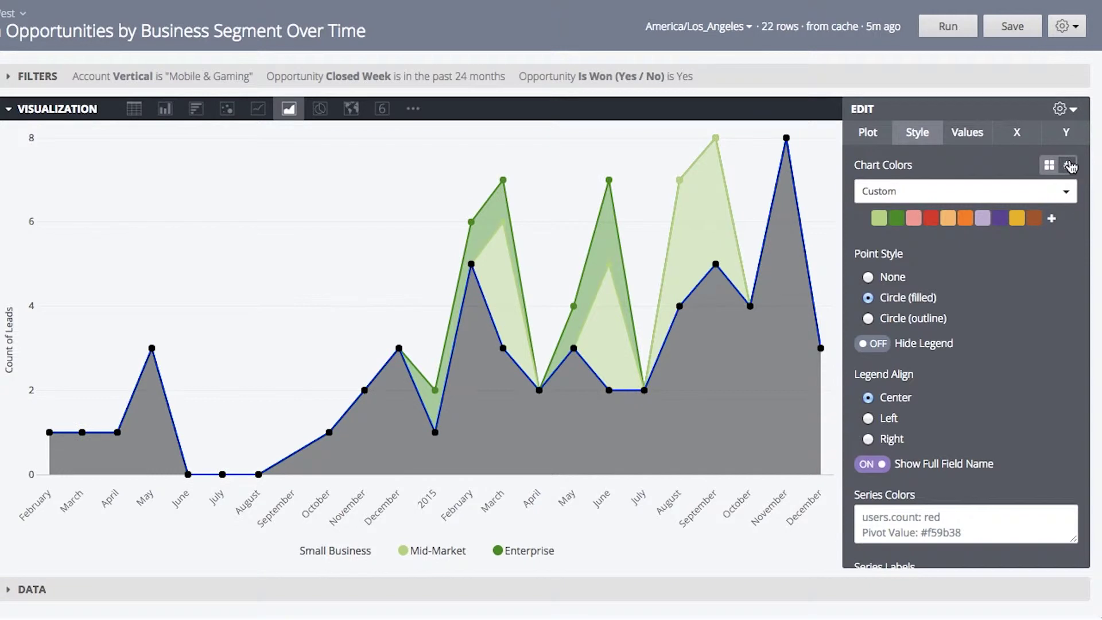
double_click(983, 184)
key("ctrl+a")
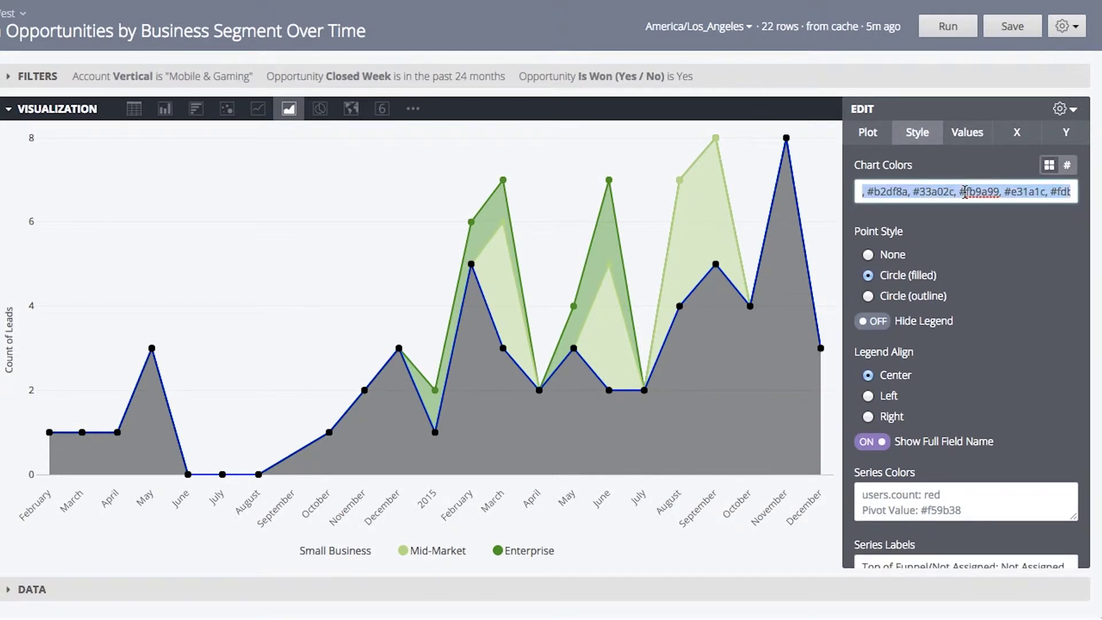
left_click(868, 255)
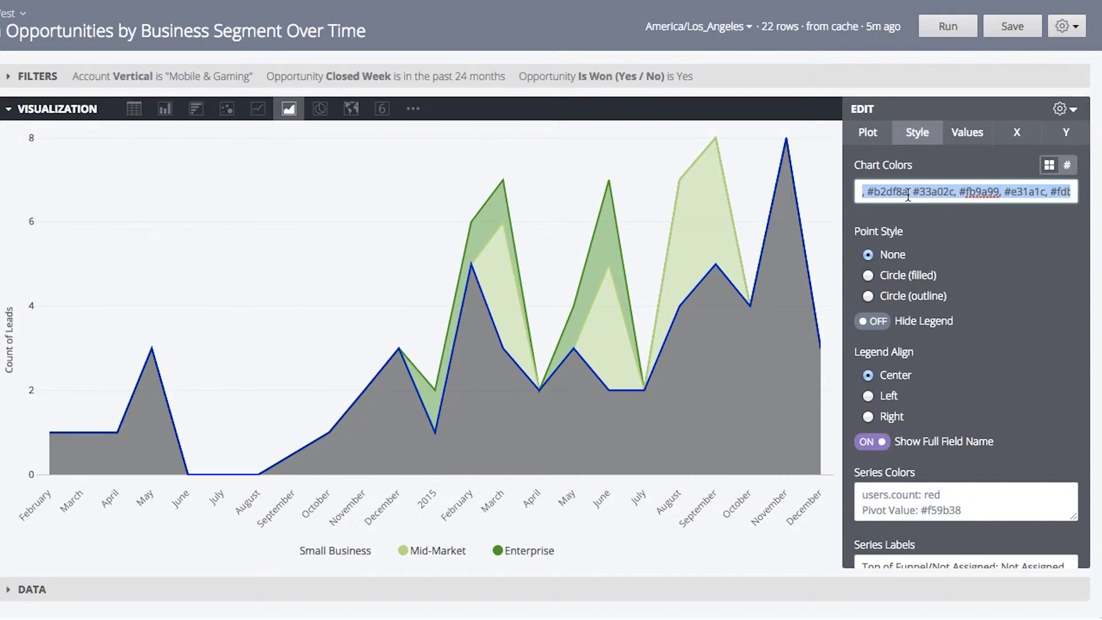
- Return the chart colors to the palette view and apply the Santa Cruz palette
left_click(1049, 165)
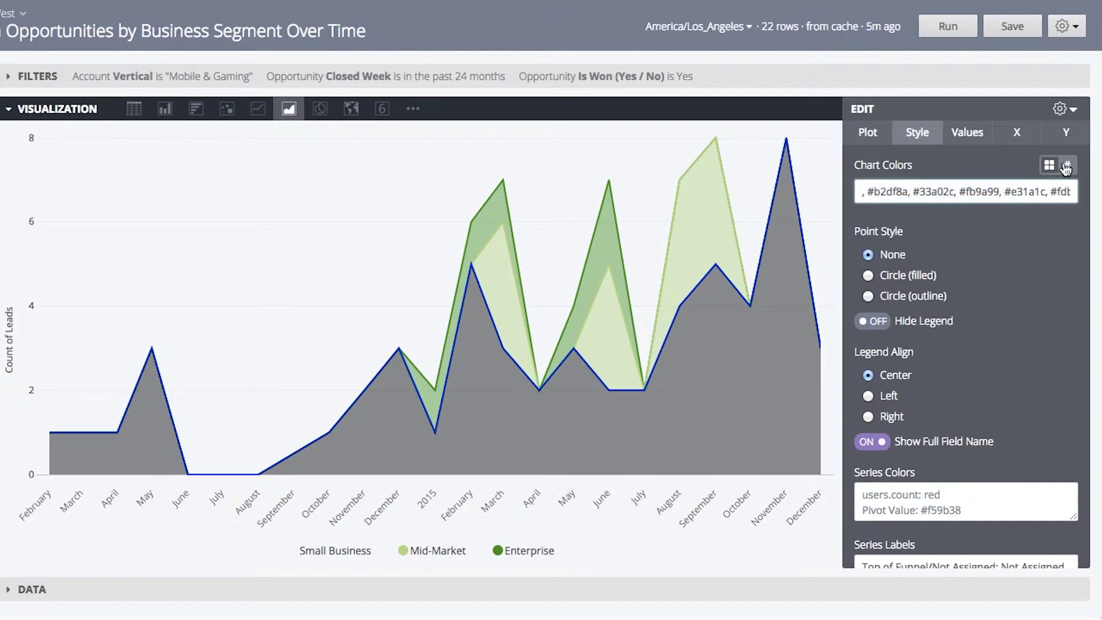
left_click(1033, 193)
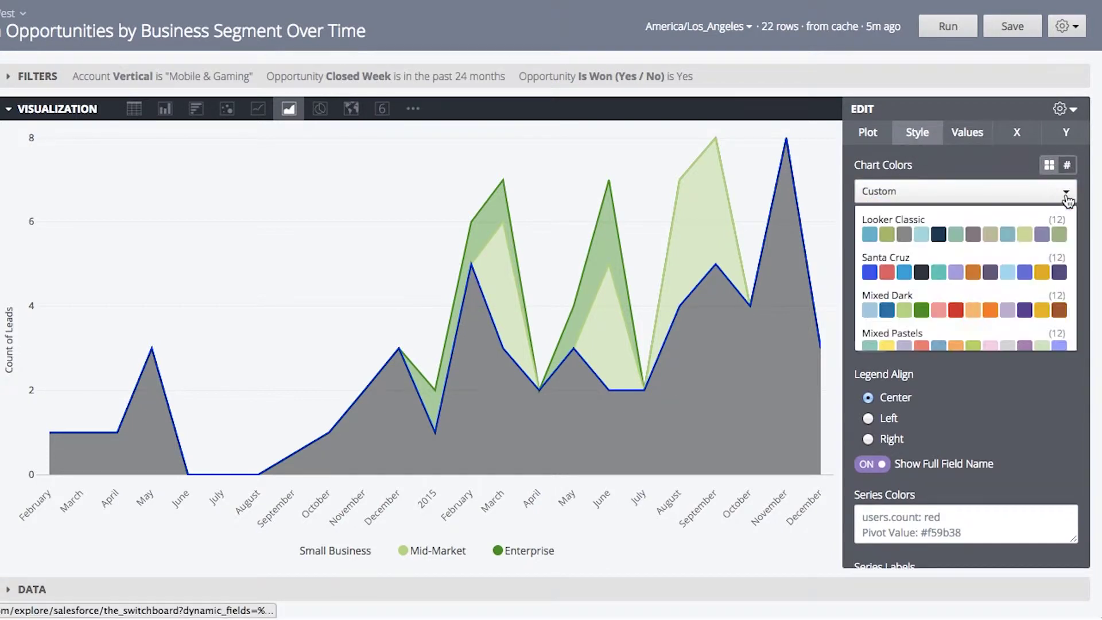
left_click(933, 271)
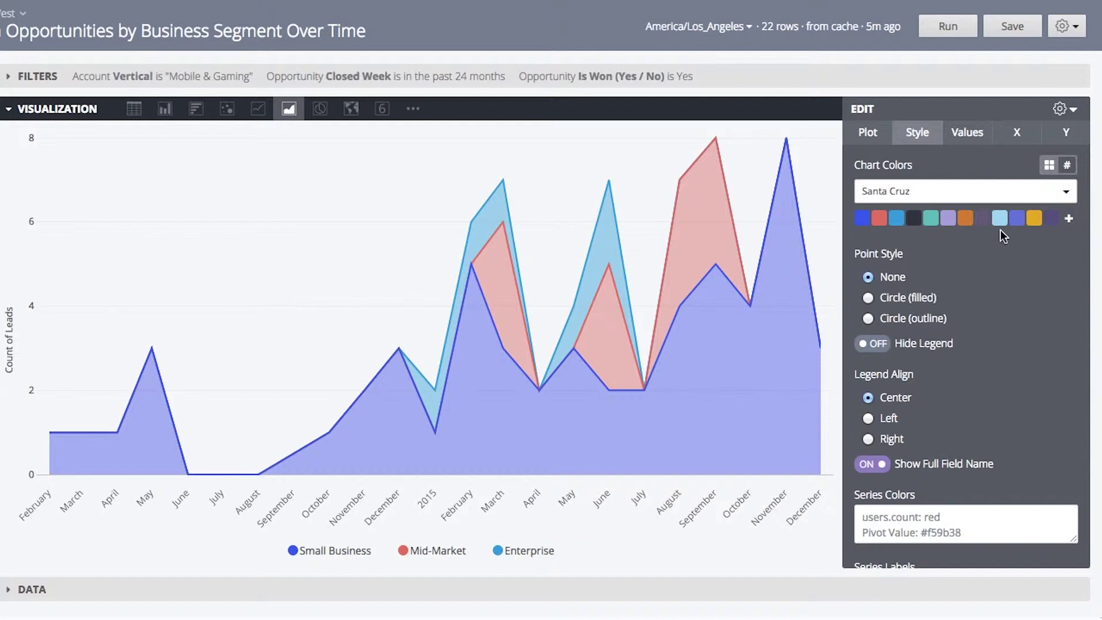
- Look through the chart's plot and value settings and set the X axis scale type to Ordinal
left_click(868, 132)
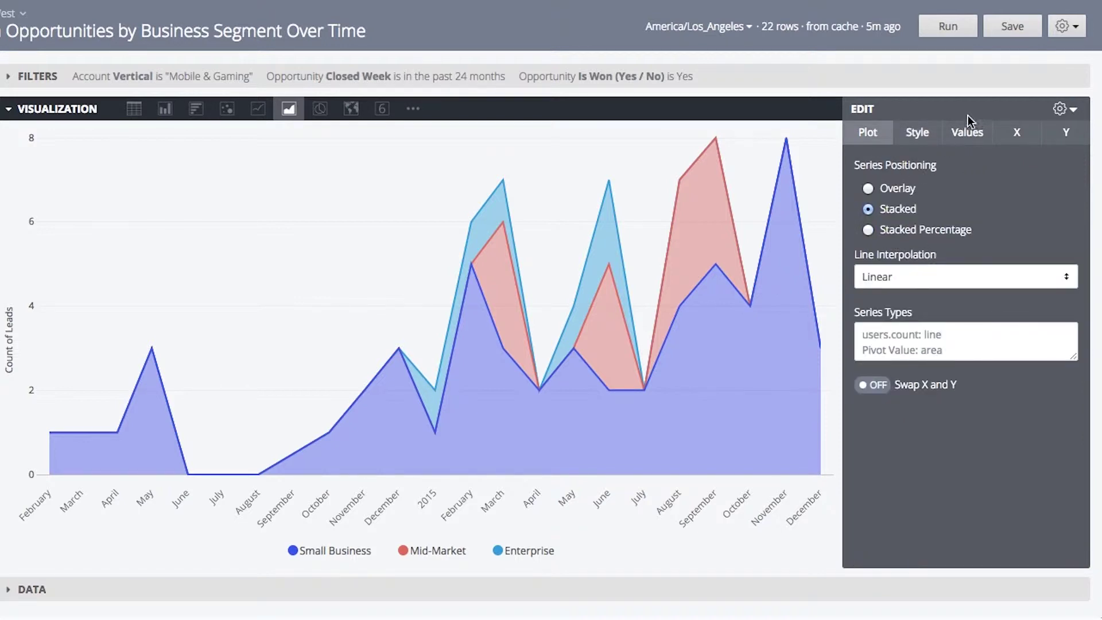
left_click(968, 132)
left_click(1013, 131)
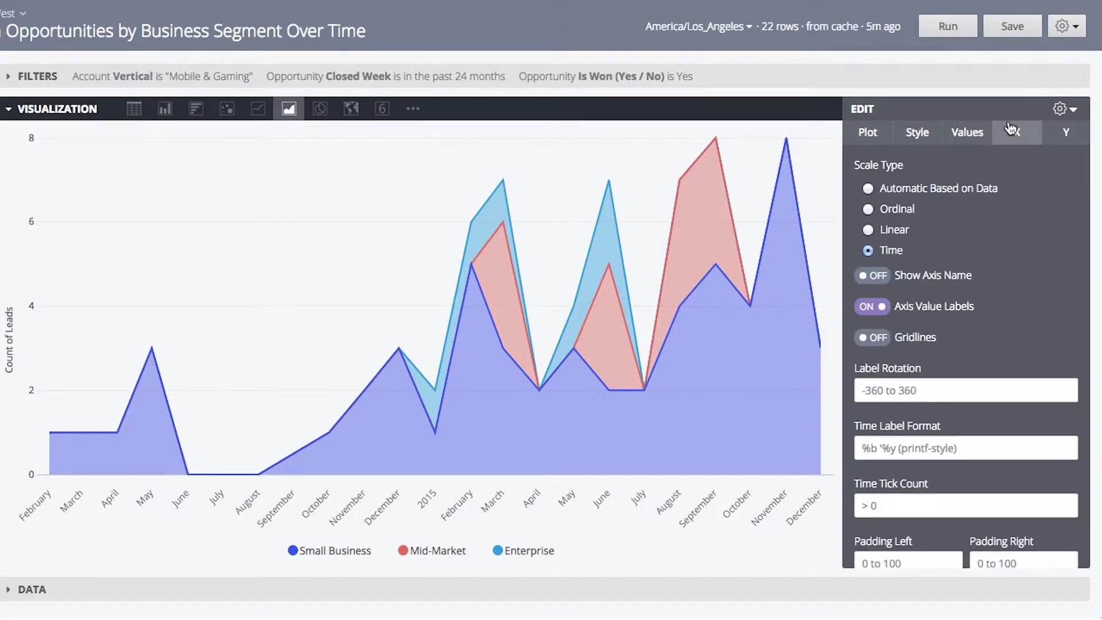
left_click(867, 210)
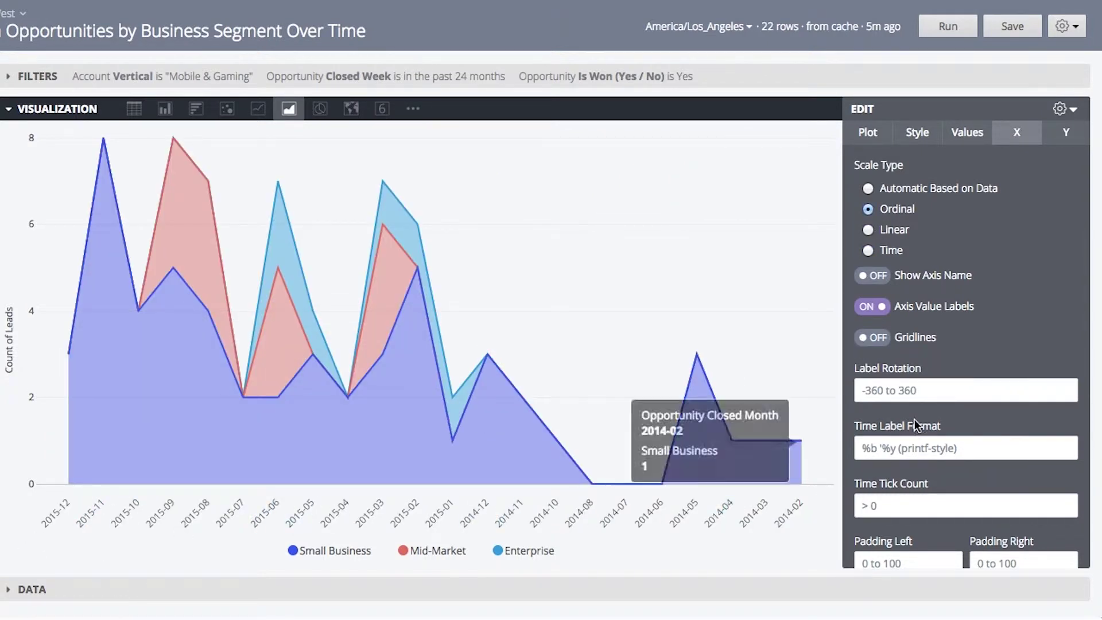
left_click(868, 251)
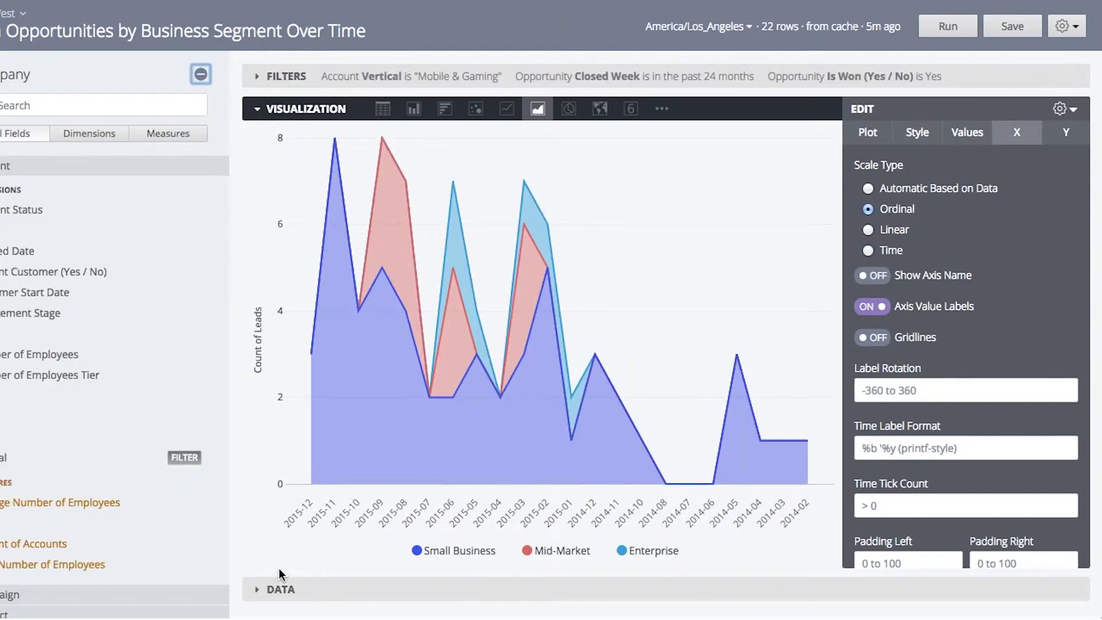
- View the results table beneath the chart with the field picker collapsed, and collapse the table again
left_click(276, 591)
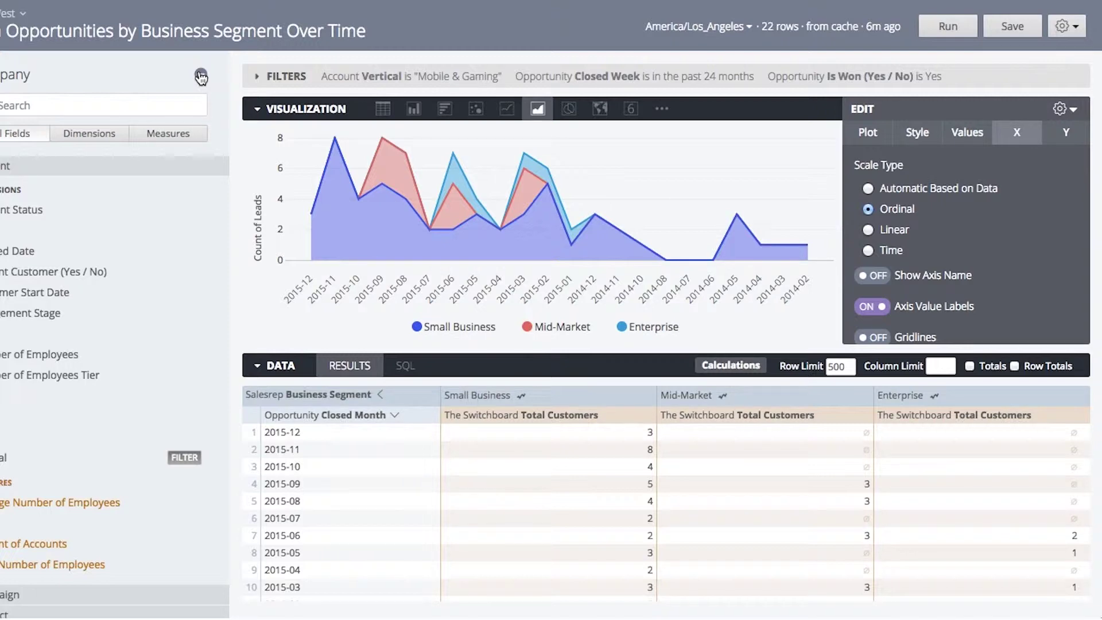
left_click(201, 76)
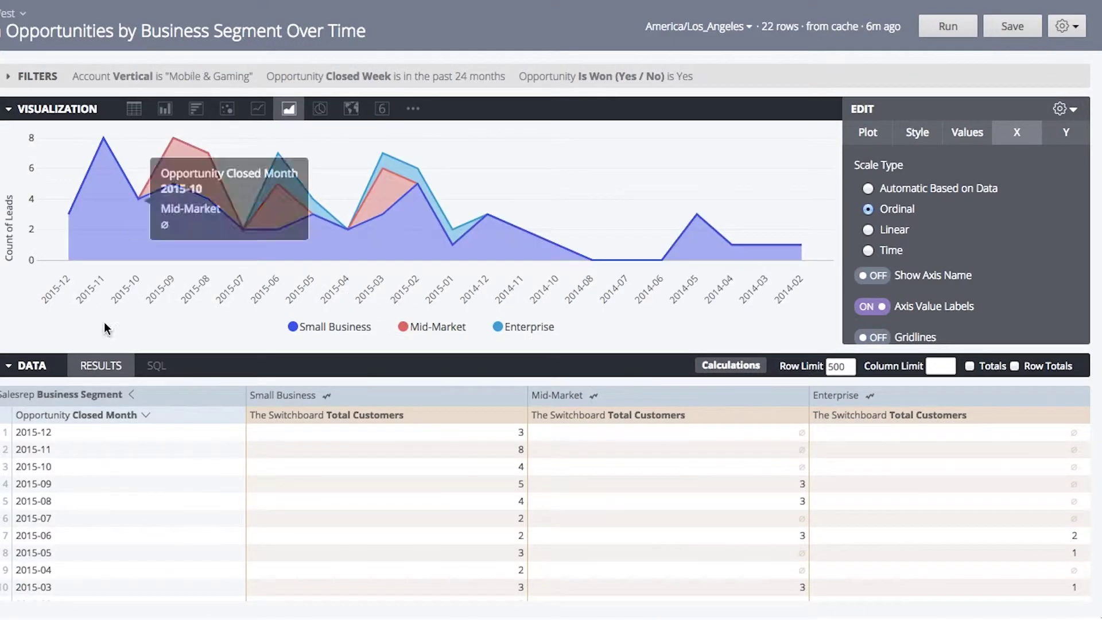
left_click(8, 366)
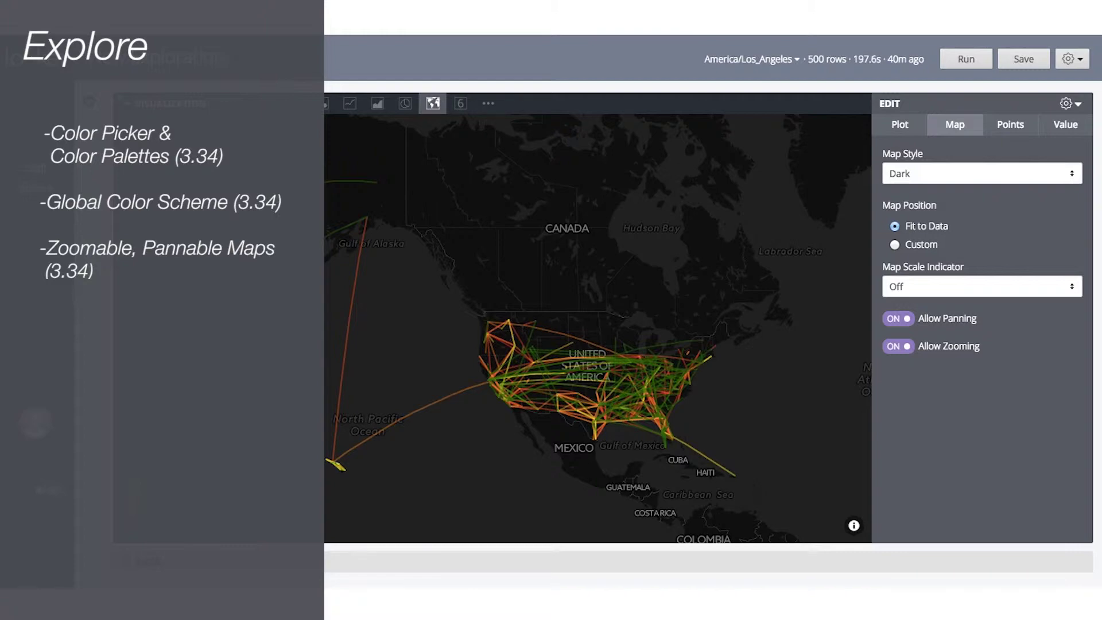
- Zoom the flight map to level 7 and pan around California and Las Vegas, and reset its position to Fit to Data
left_click(132, 136)
left_click(131, 136)
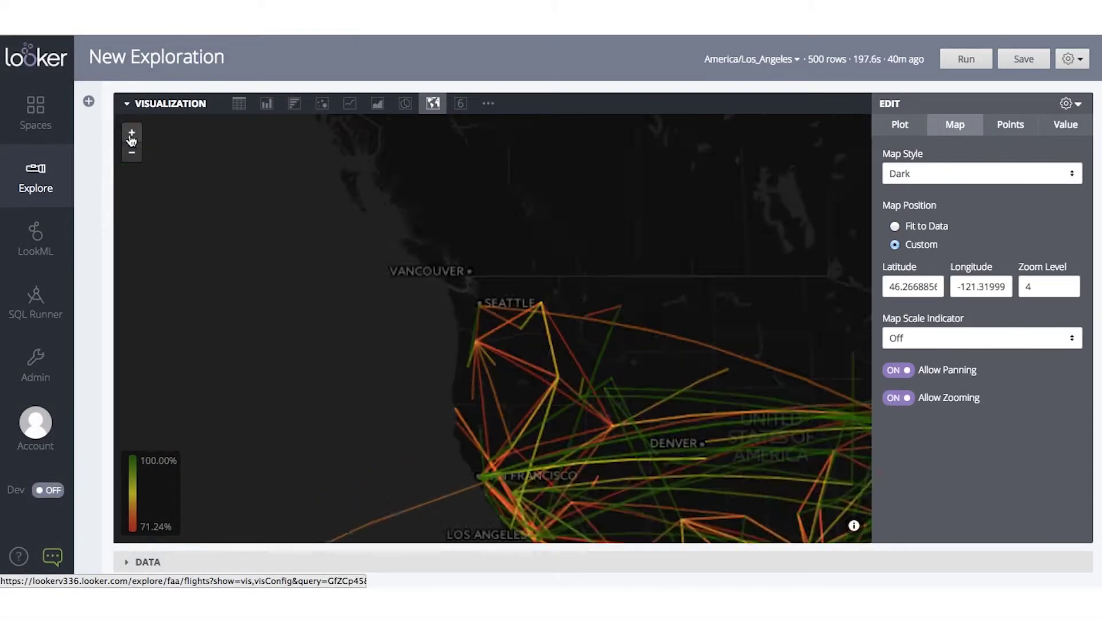
left_click(136, 134)
left_click_drag(406, 359, 487, 286)
left_click(133, 134)
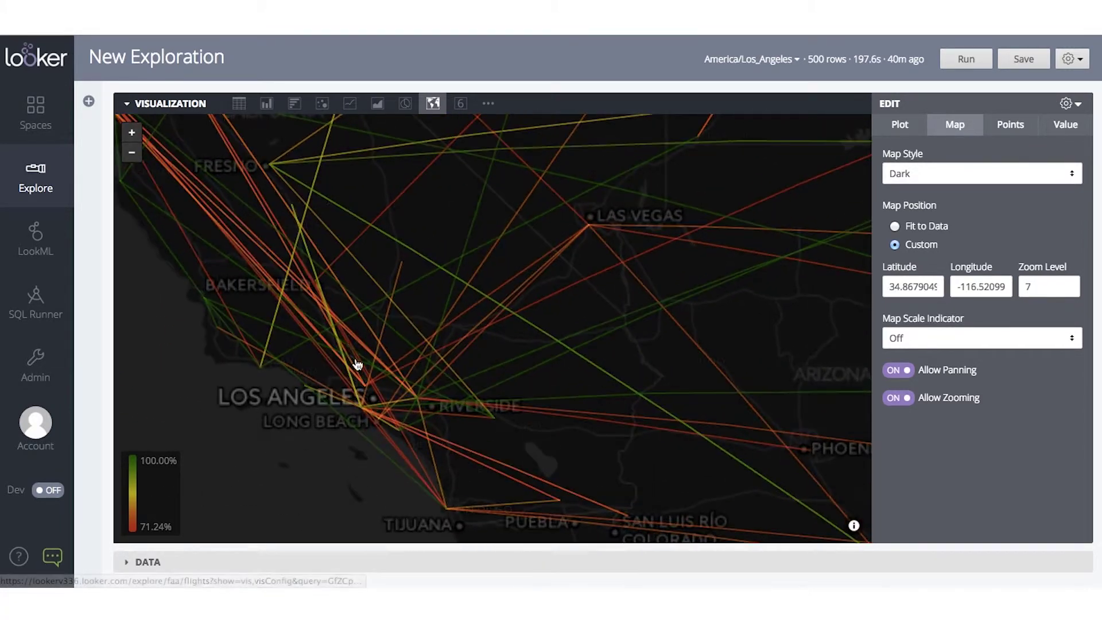
left_click_drag(270, 396, 460, 381)
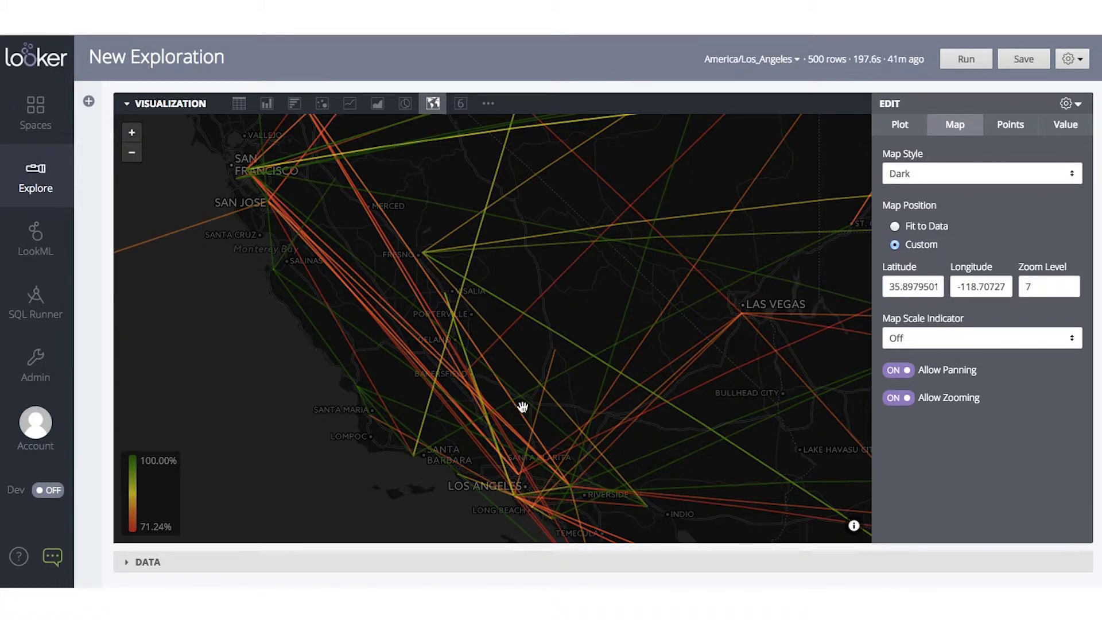
left_click_drag(623, 343, 378, 370)
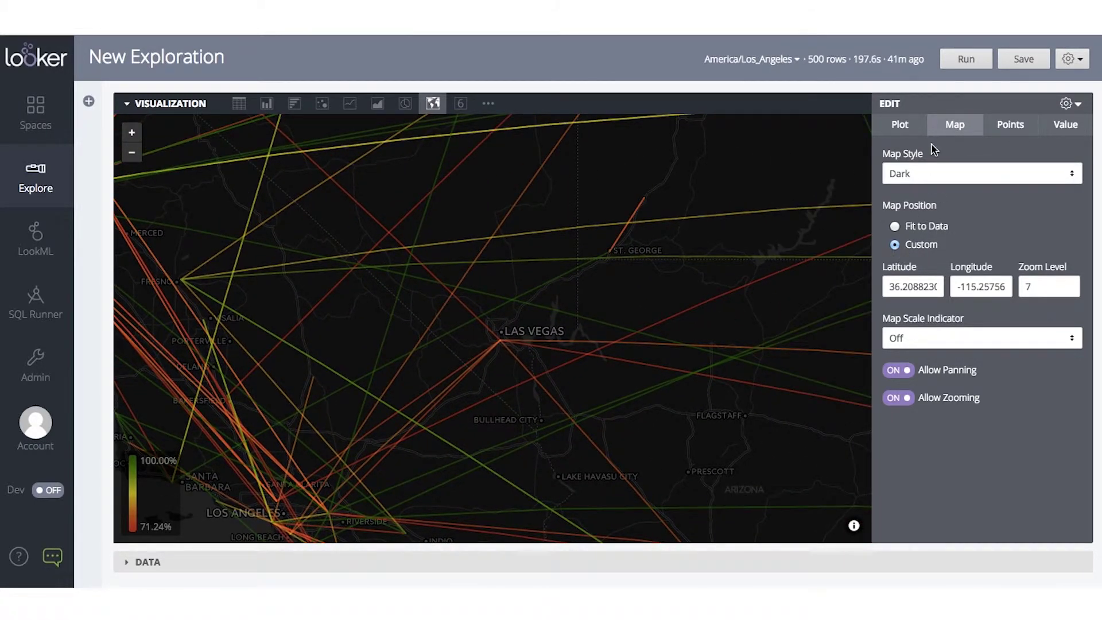
left_click(891, 227)
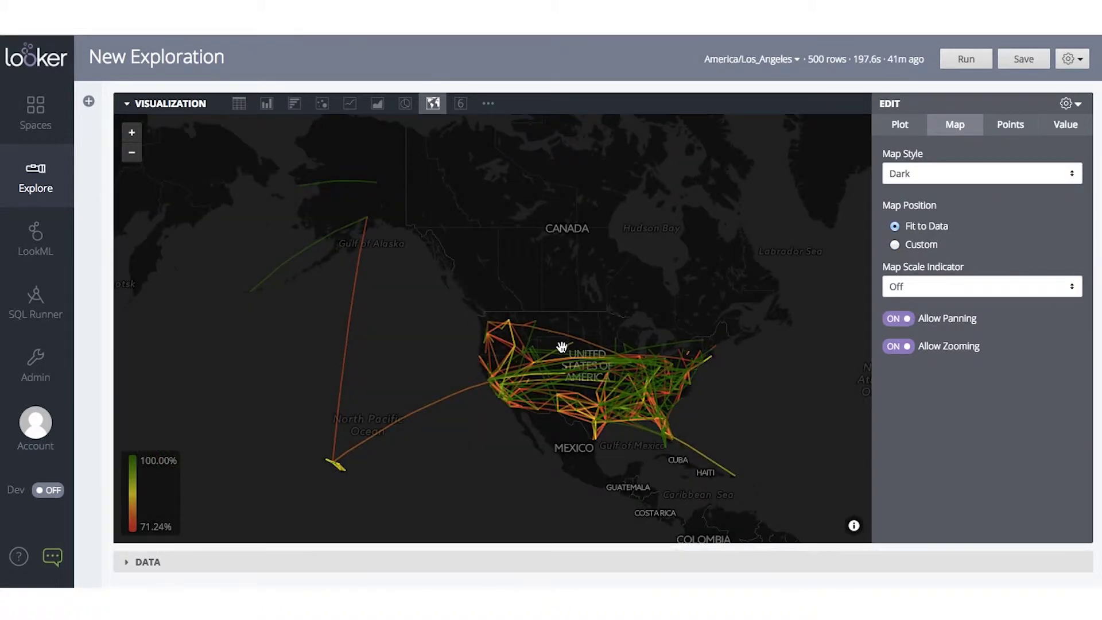
- Examine the map visualization's plot, value, points and map settings
left_click(913, 129)
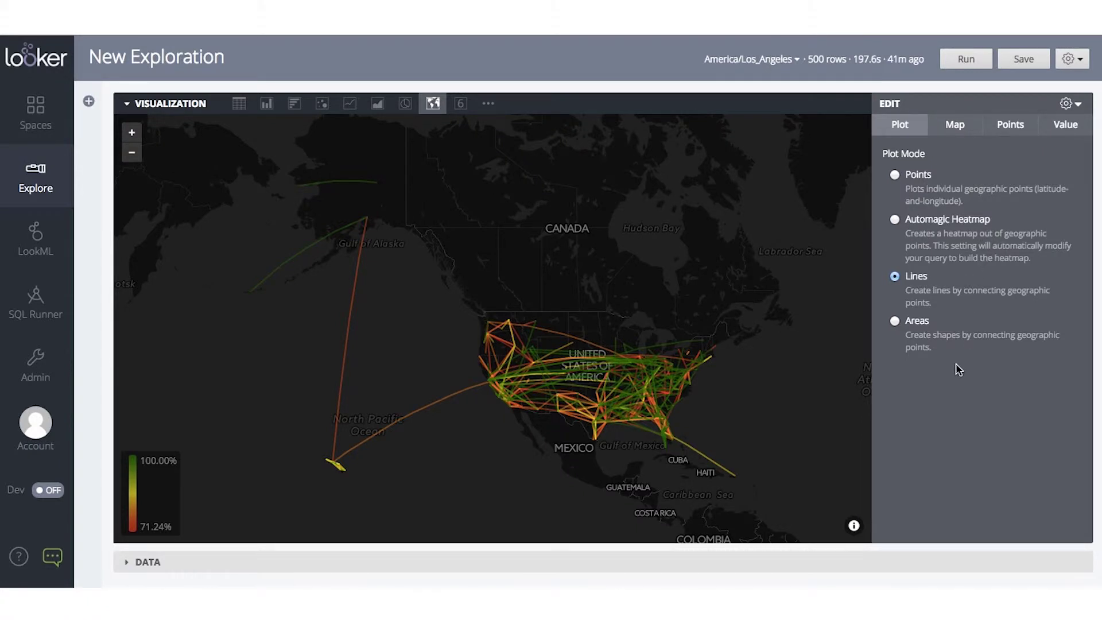
left_click(1062, 125)
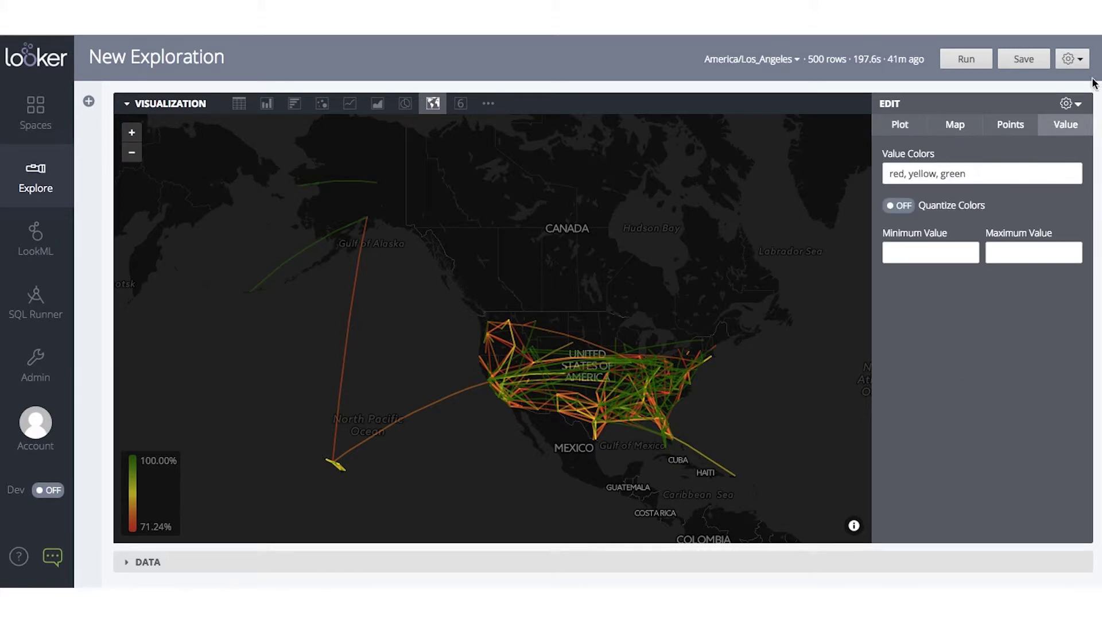
left_click(1013, 125)
left_click(957, 125)
left_click(908, 127)
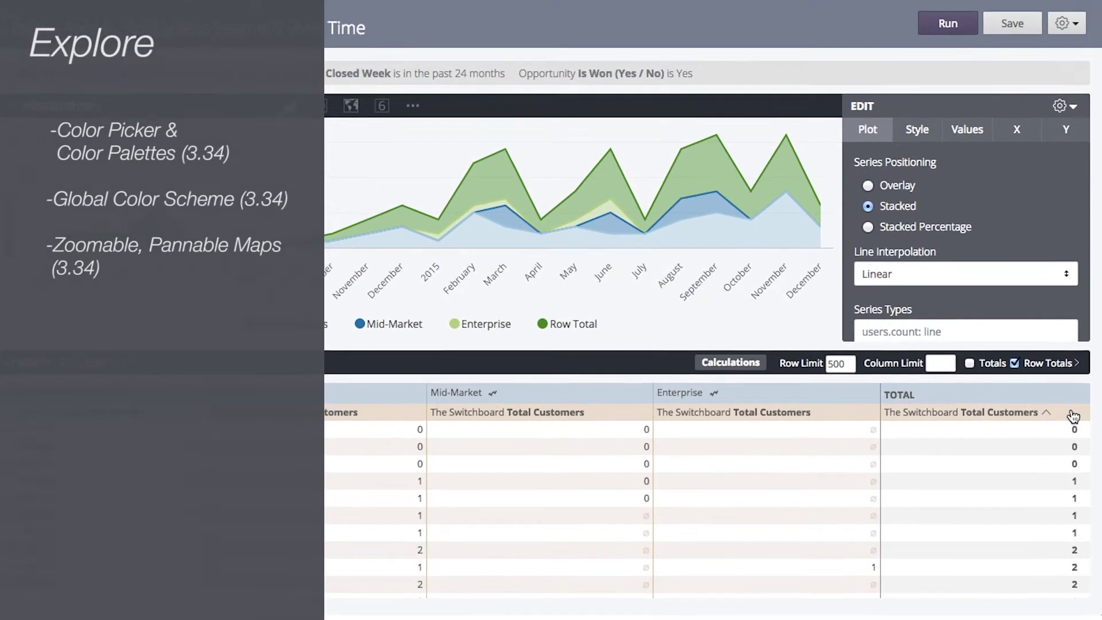
- Sort the results by the row total of Total Customers in descending order and back to ascending
left_click(1072, 418)
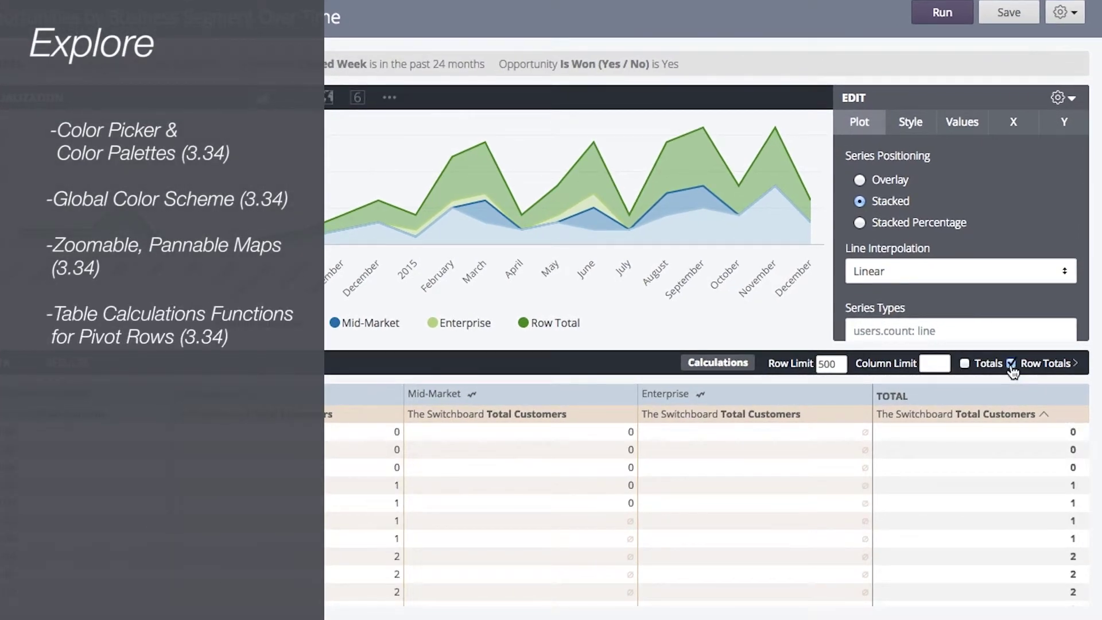
left_click(1071, 420)
left_click(978, 421)
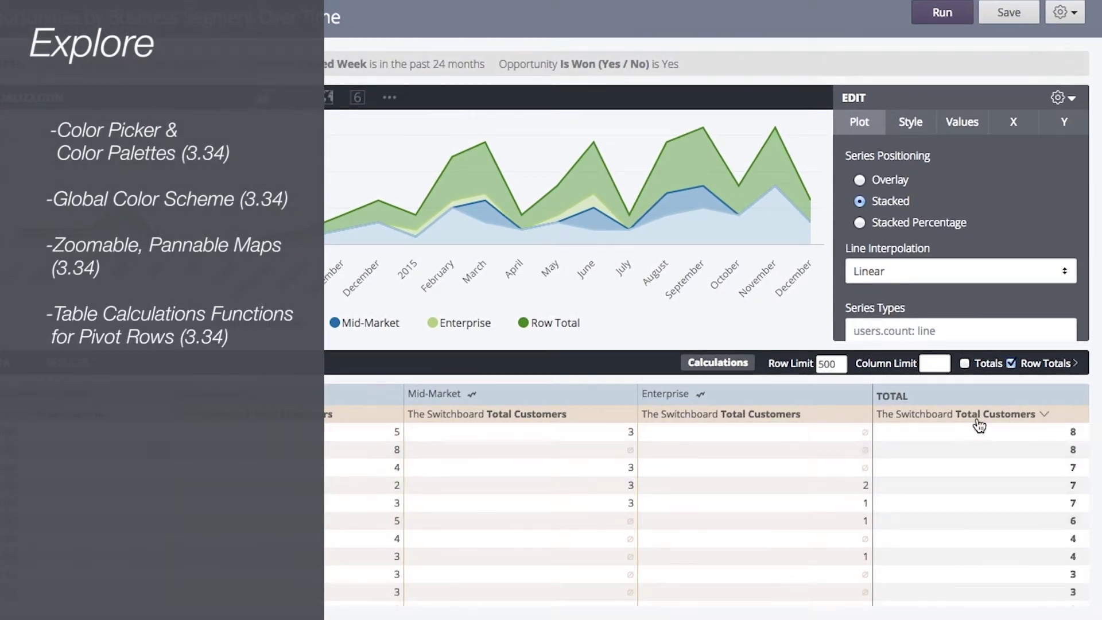
left_click(976, 425)
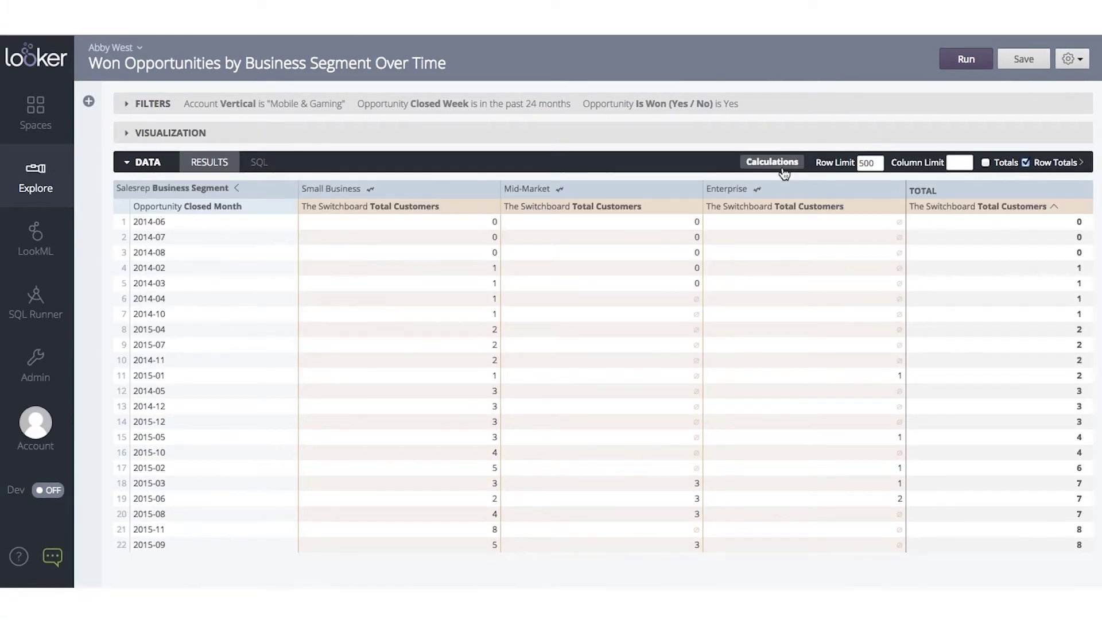
- Open the table calculations editor and browse its function list, including the pivot functions
left_click(781, 167)
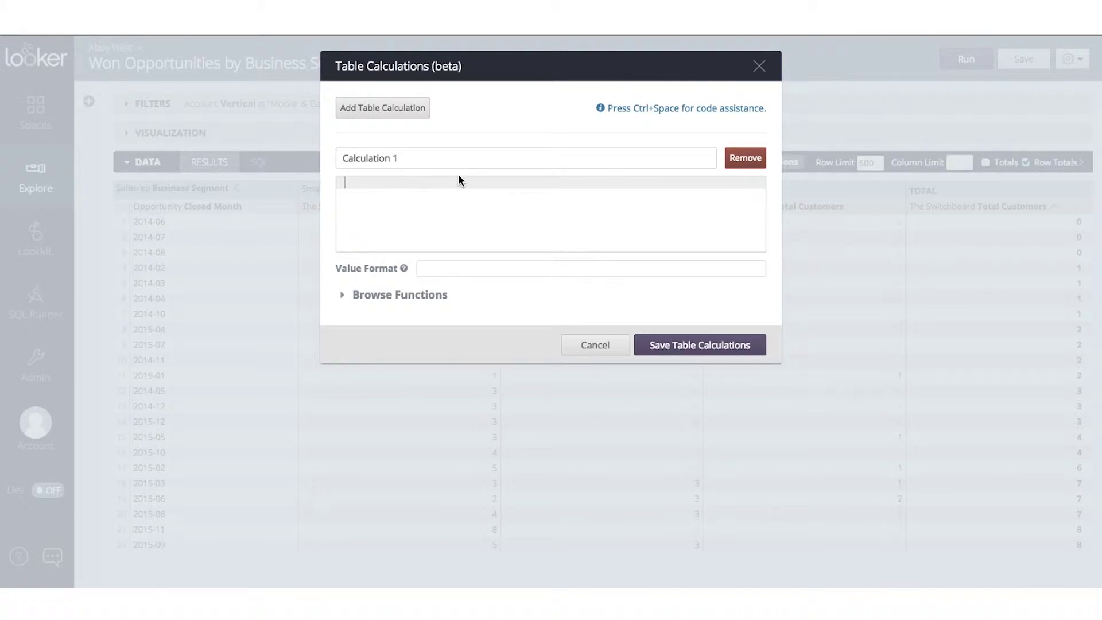
left_click(362, 294)
scroll(423, 361, "down", 2)
scroll(423, 361, "down", 10)
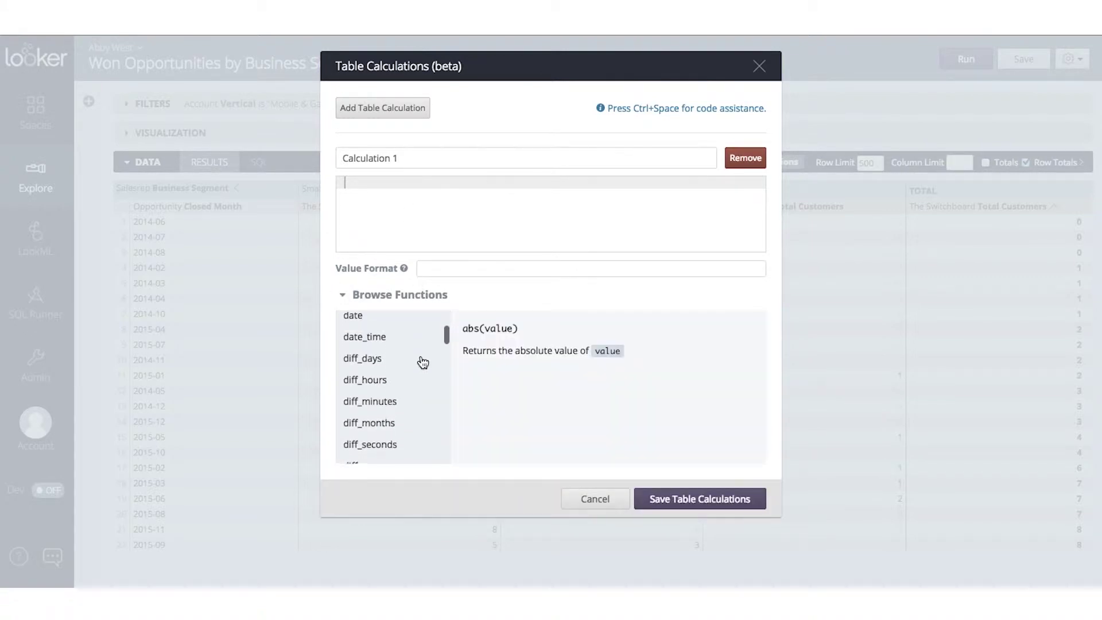
scroll(423, 361, "down", 6)
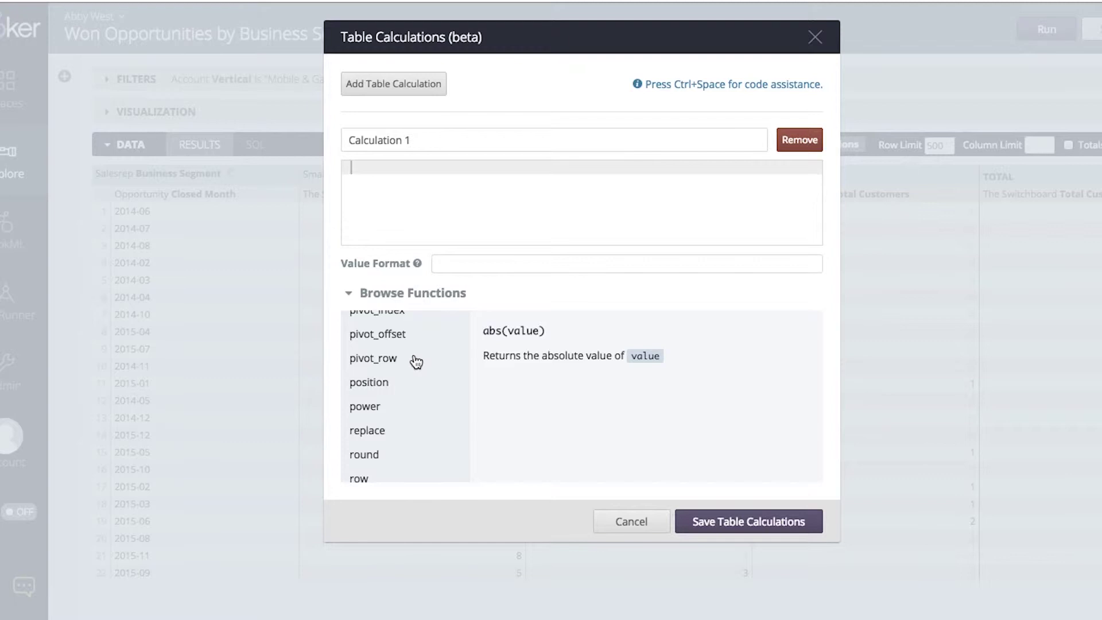
scroll(450, 411, "down", 2)
scroll(450, 344, "up", 1)
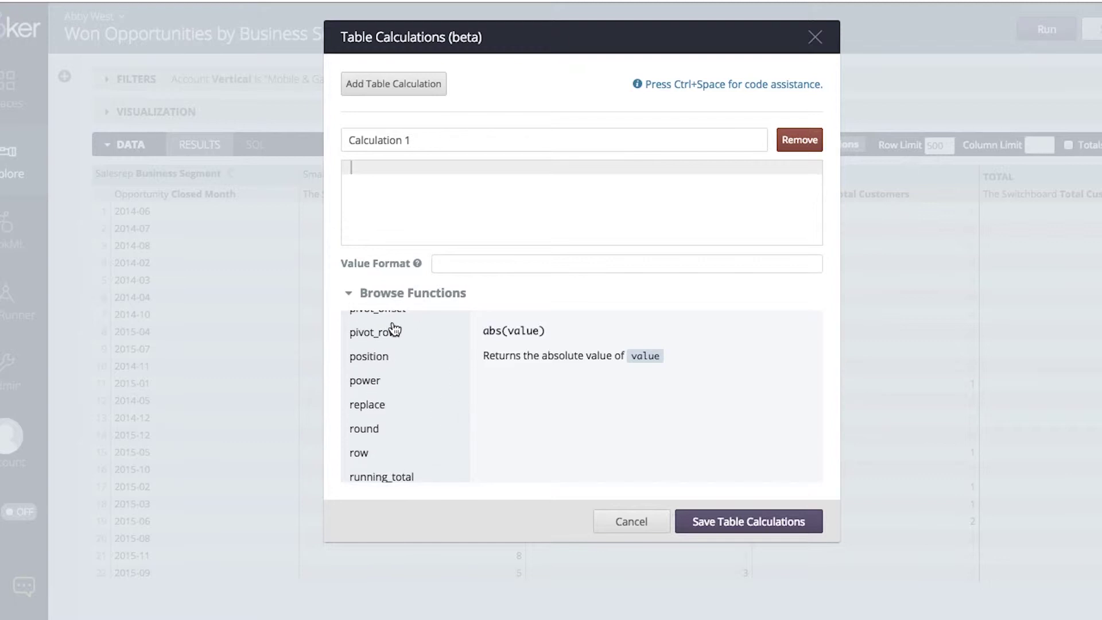
scroll(402, 416, "down", 8)
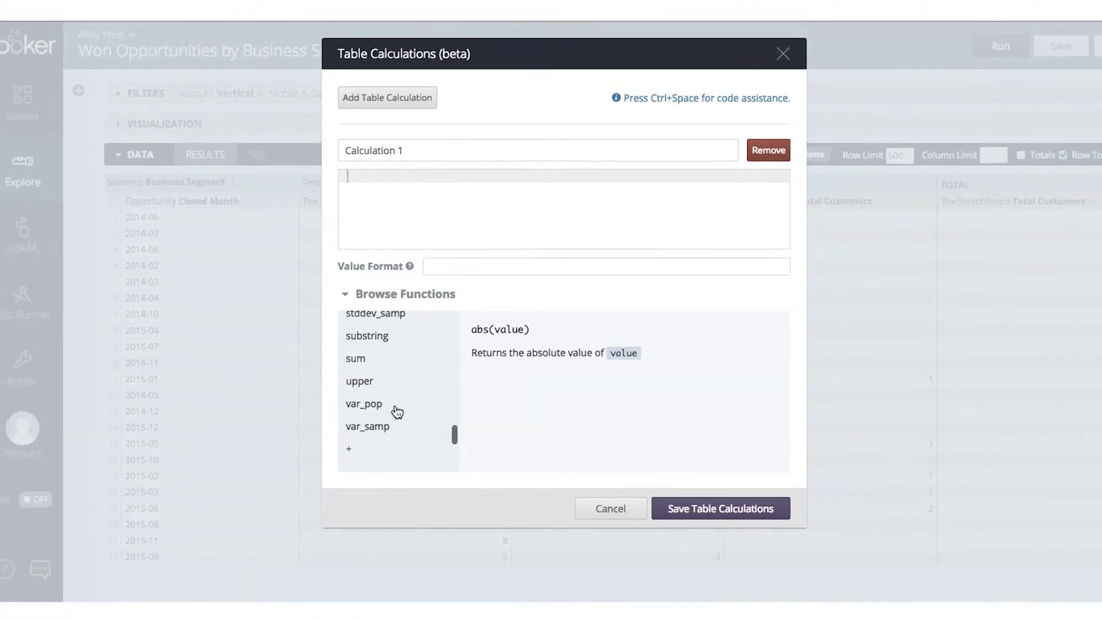
- Cancel the new table calculation and collapse the results data so the area chart fills the page
left_click(610, 509)
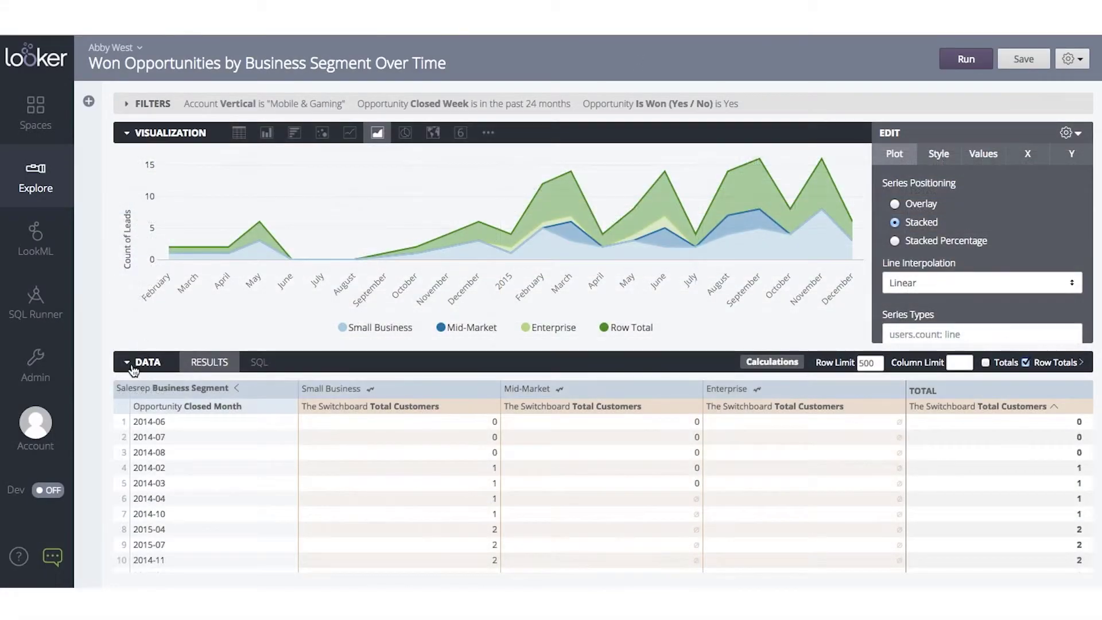
left_click(128, 365)
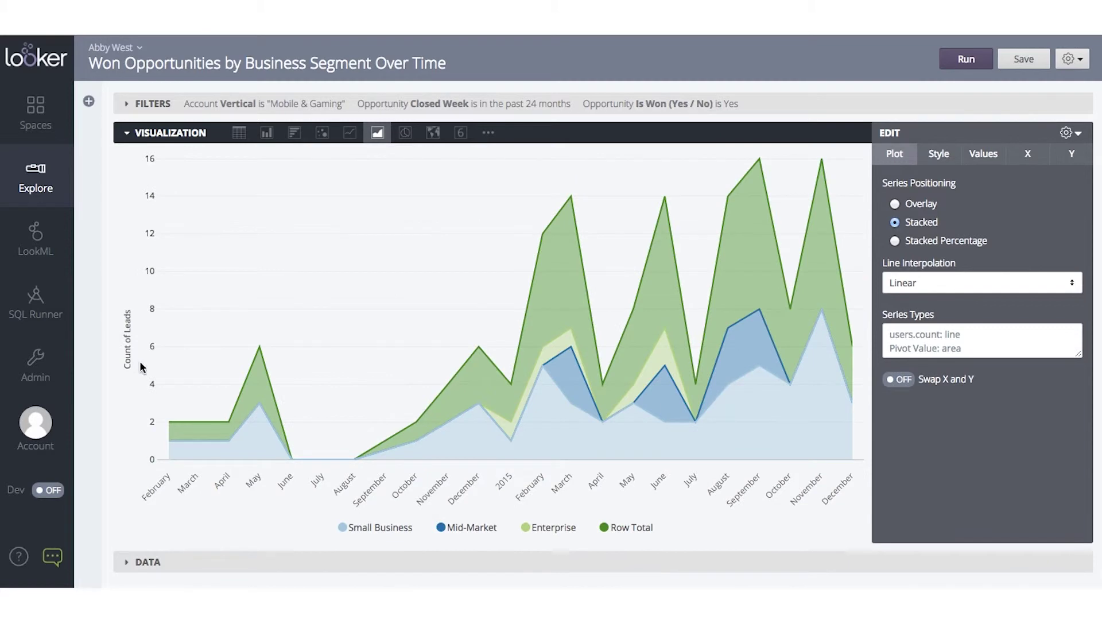
- Save the Look as Won Opportunities by Business Segment Over Time and enable public access for it
left_click(1086, 61)
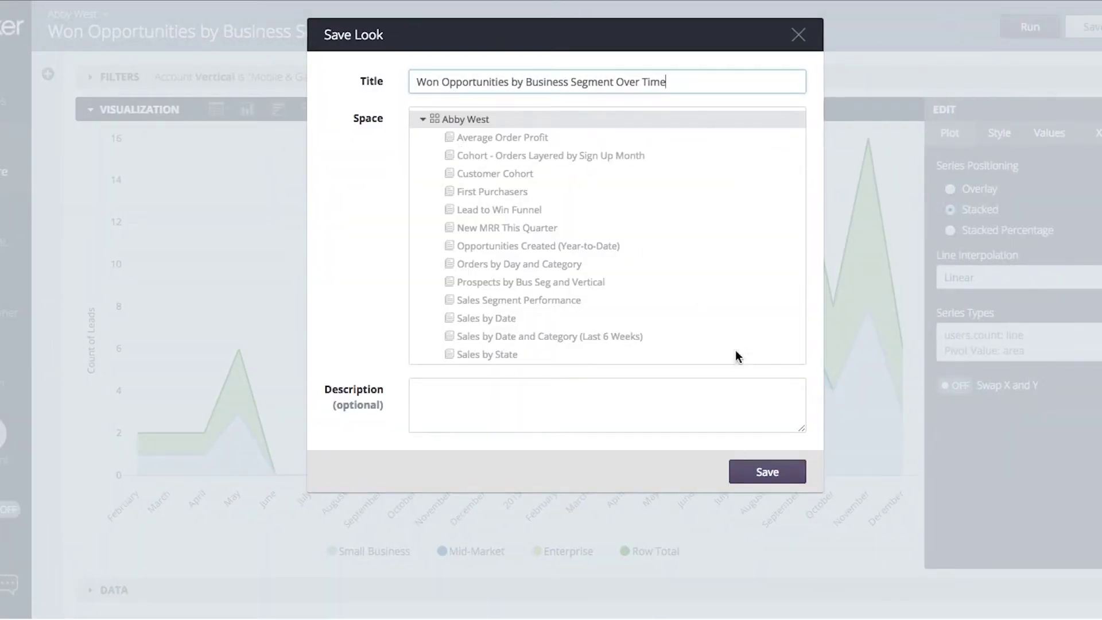
left_click(757, 479)
left_click(726, 209)
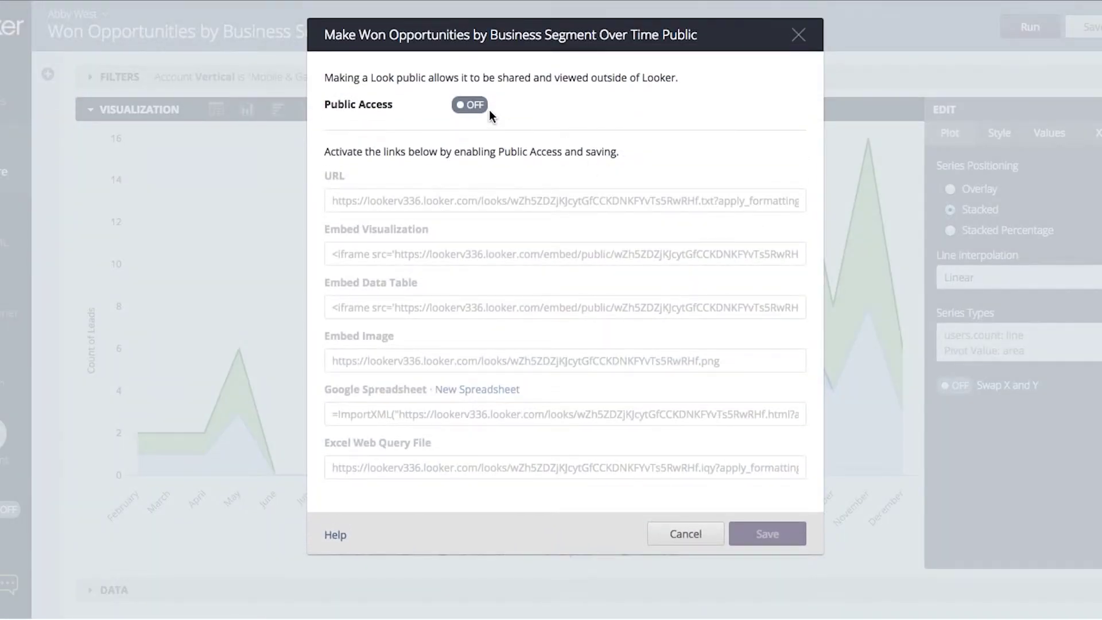
left_click(476, 108)
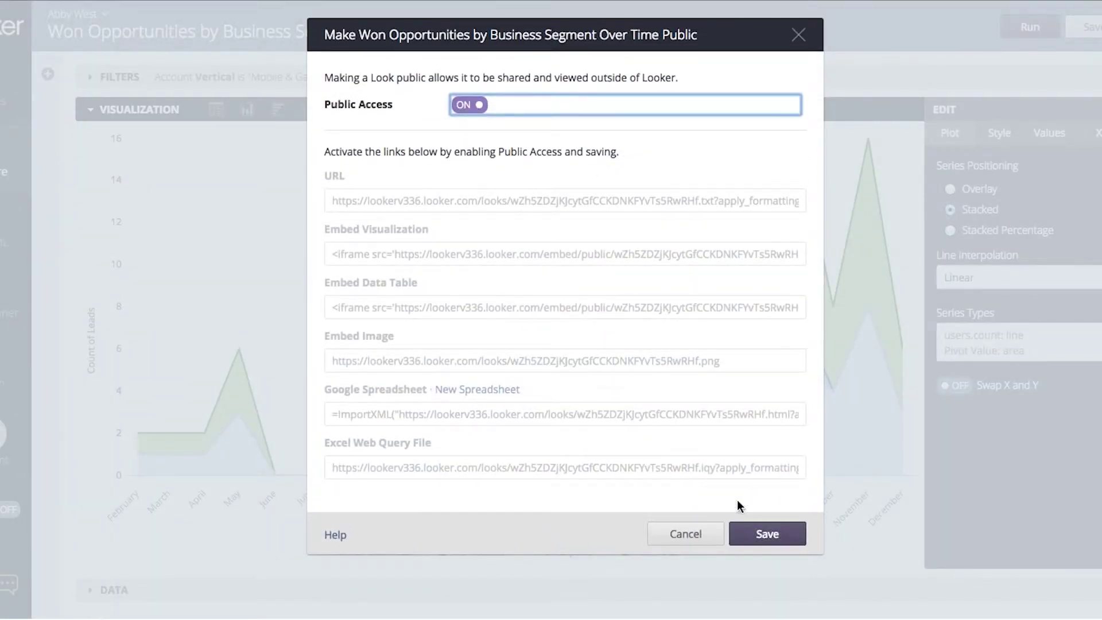
left_click(759, 537)
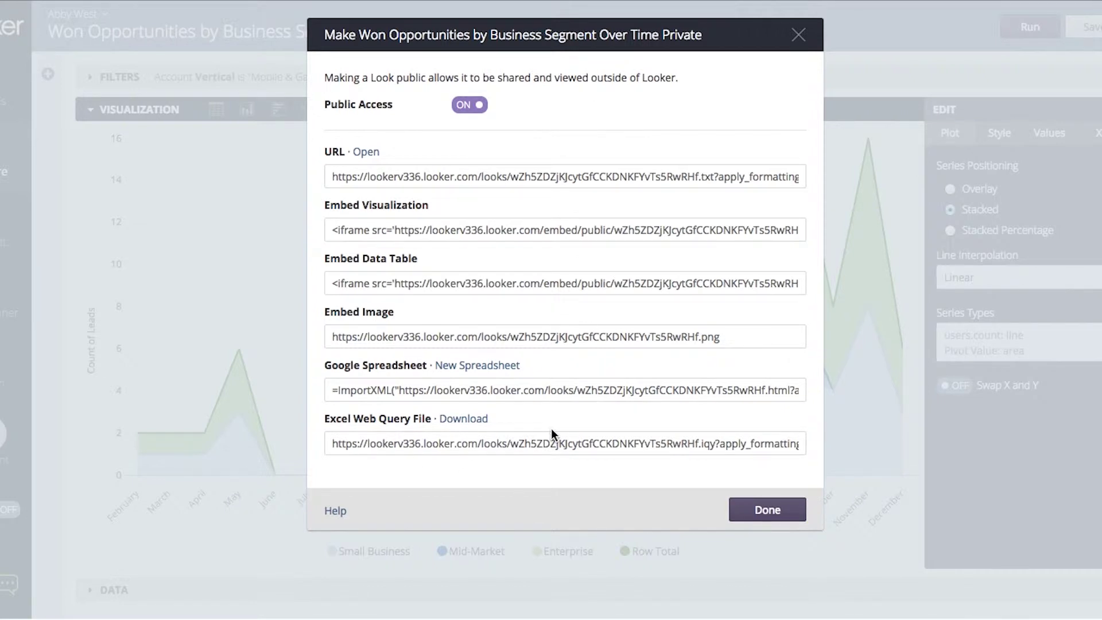
- Open the Look's public Embed Image URL in a new browser tab and turn the Look's public access back off
left_click(399, 336)
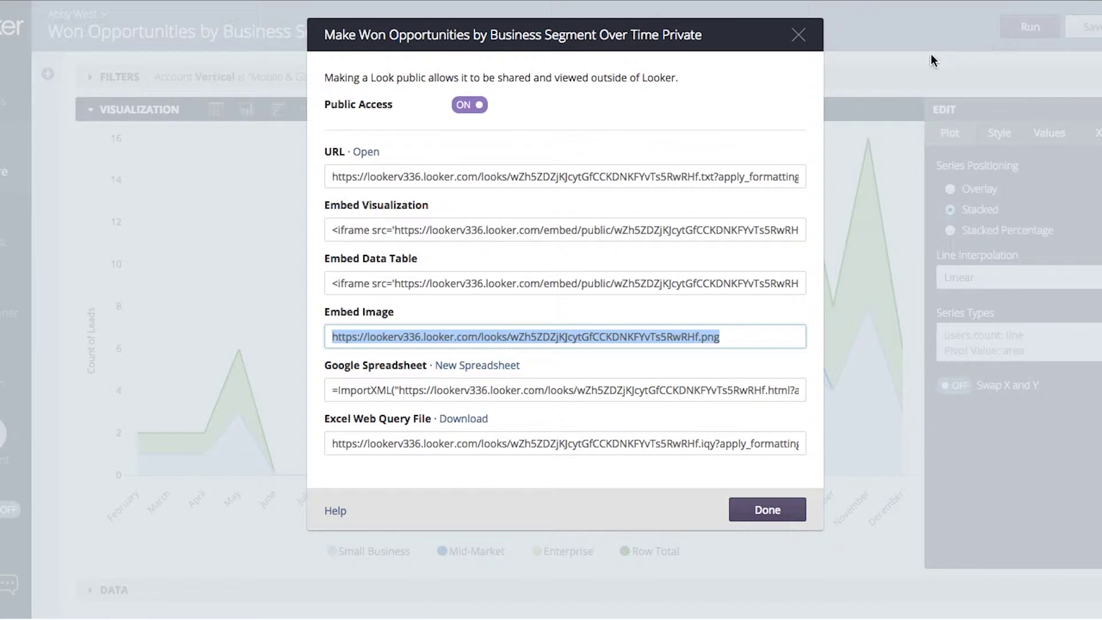
key("super+t")
type("https://lookerv336.looker.com/looks/wZt5ZDZjKjcytCfCCXDNKFYvTxSRwRHF.png")
key("Return")
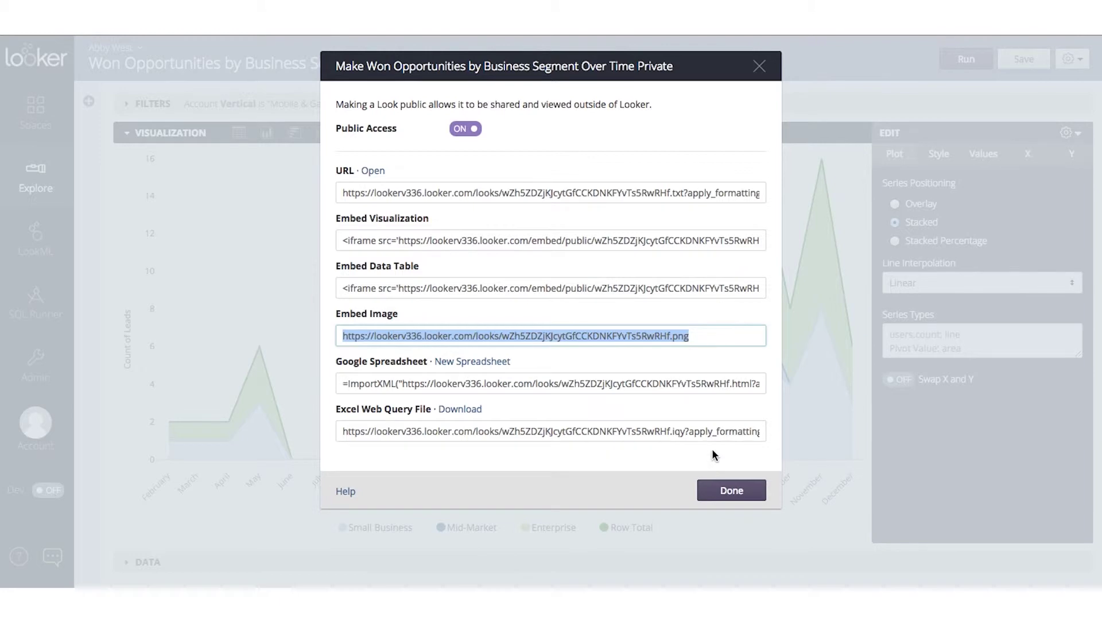
left_click(466, 129)
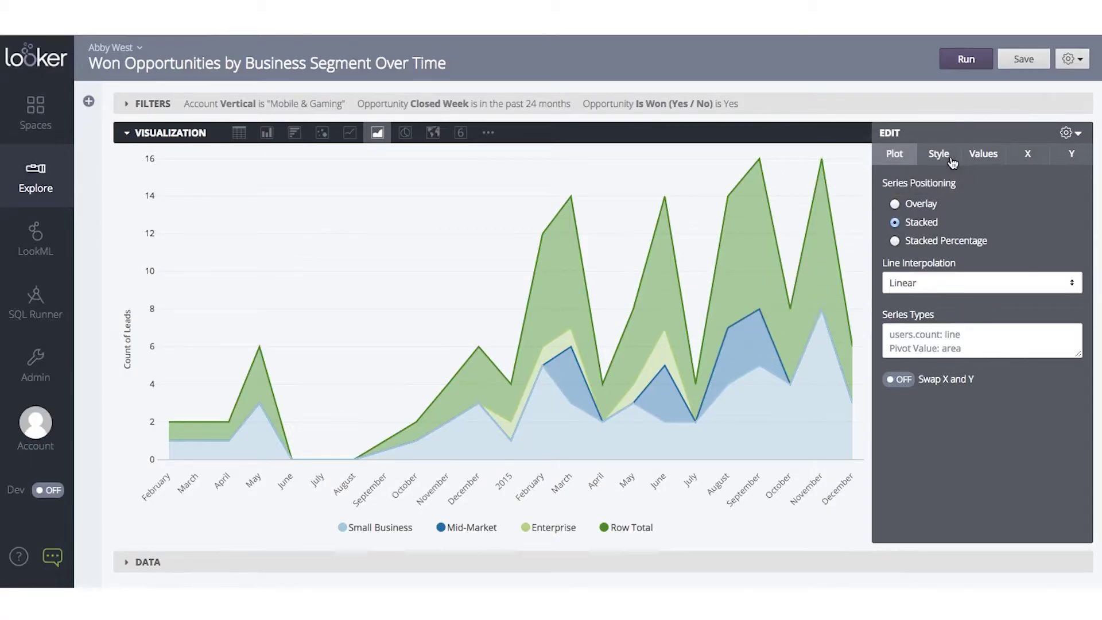
- Open the Look's schedule settings and set it to run and send Hourly
left_click(1071, 59)
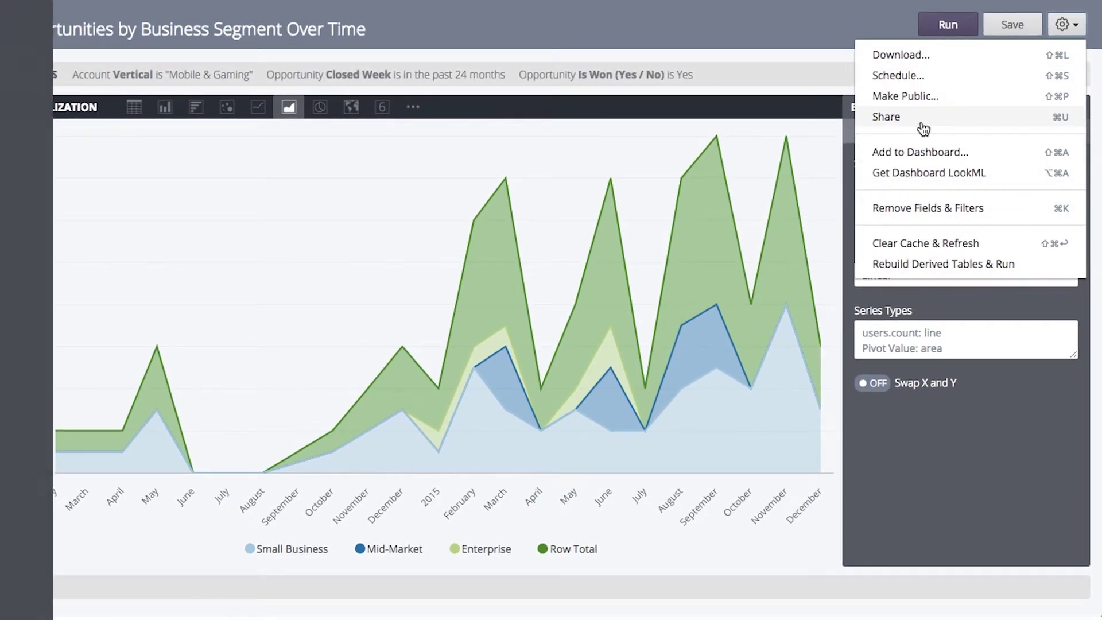
left_click(913, 76)
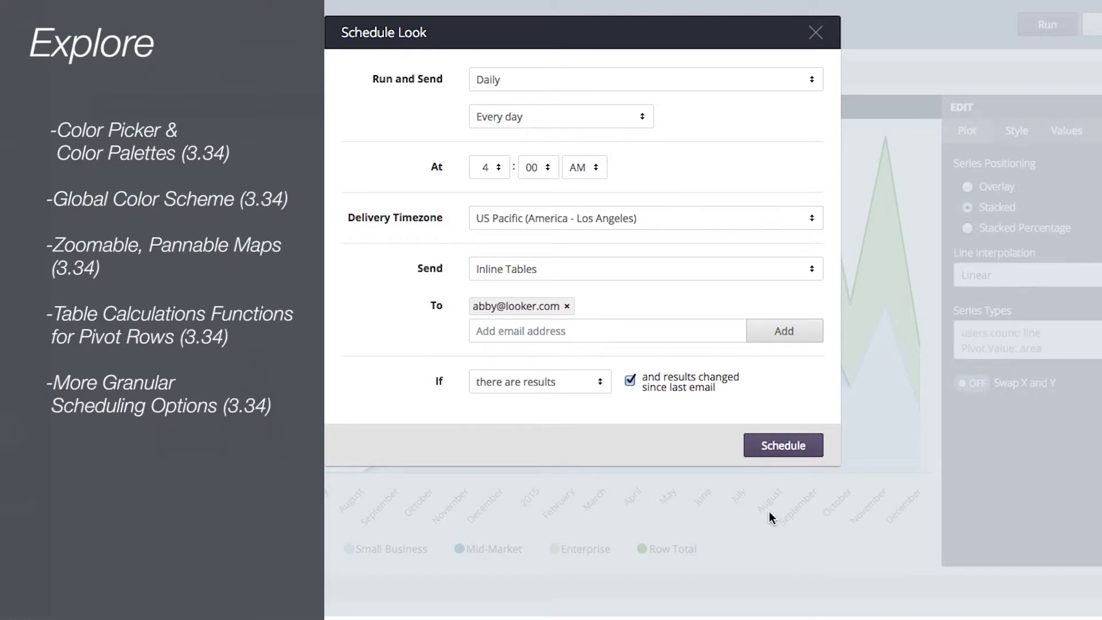
left_click(661, 87)
left_click(649, 48)
left_click(638, 84)
left_click(632, 97)
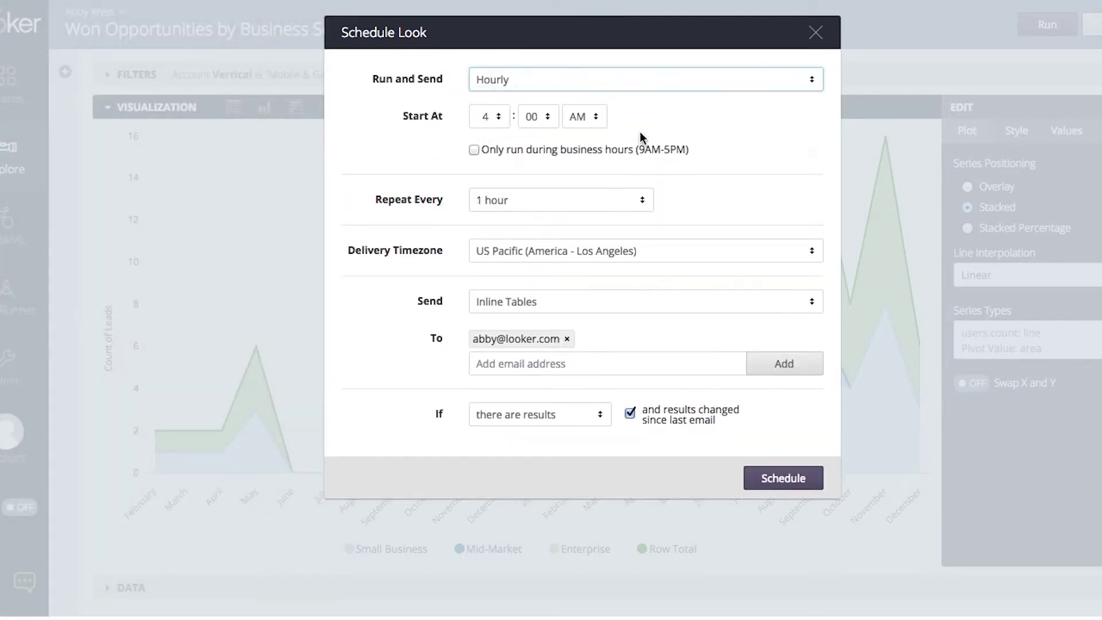
- Set the schedule to repeat every 4 hours and try out the business-hours restriction and the delivery format options
left_click(485, 198)
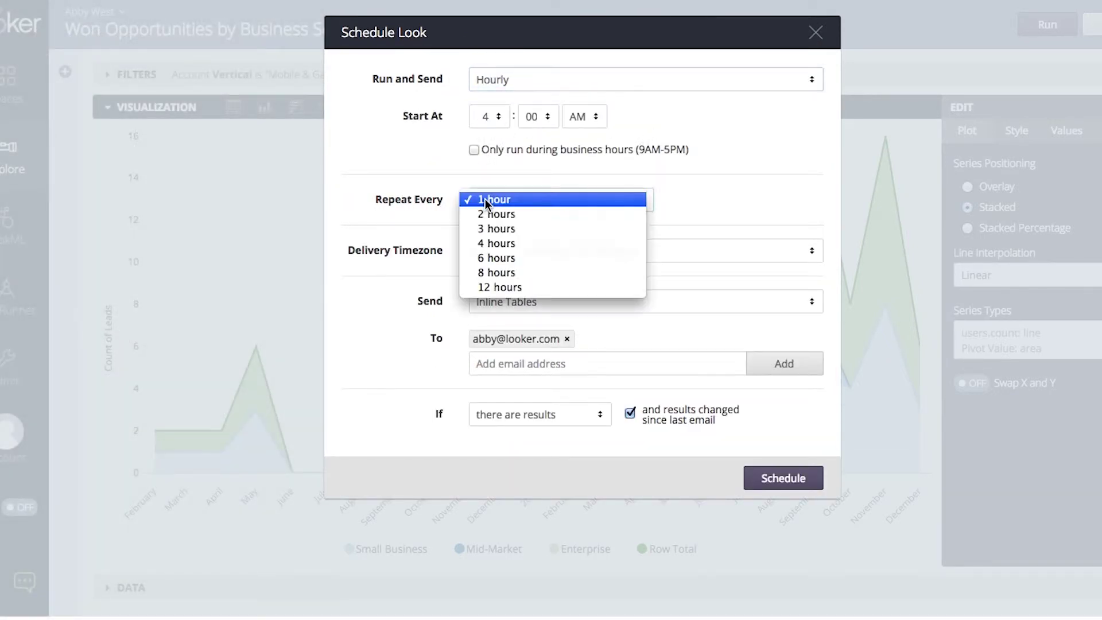
left_click(493, 243)
left_click(474, 151)
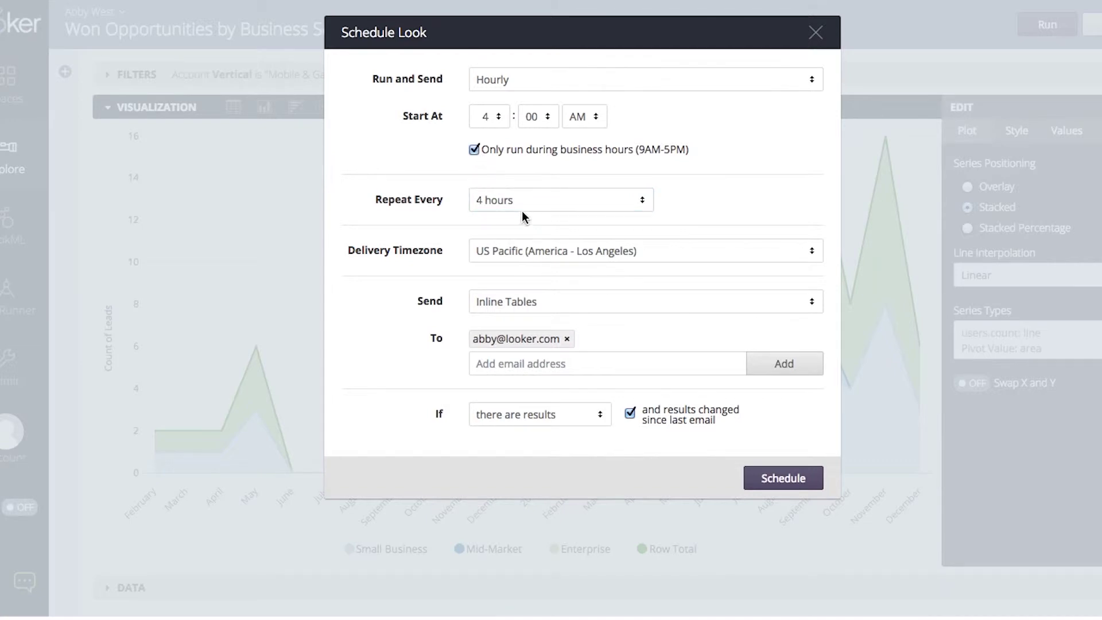
left_click(474, 150)
left_click(564, 303)
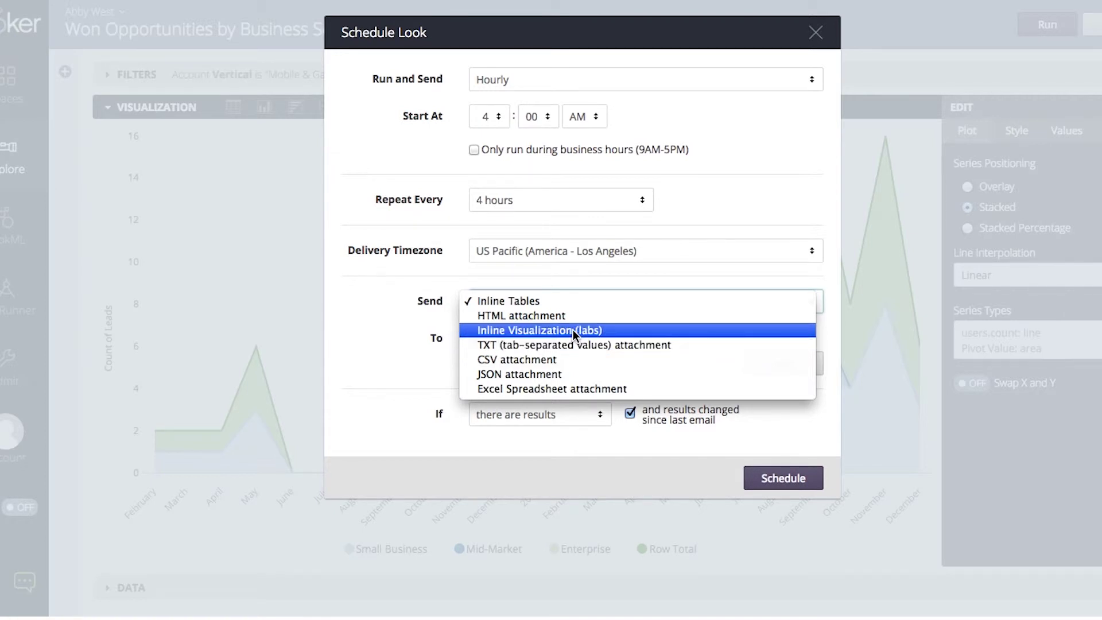
left_click(571, 268)
- Set the schedule to Monthly, try the 15th and the 2nd Friday of the month, and close it without scheduling
left_click(536, 85)
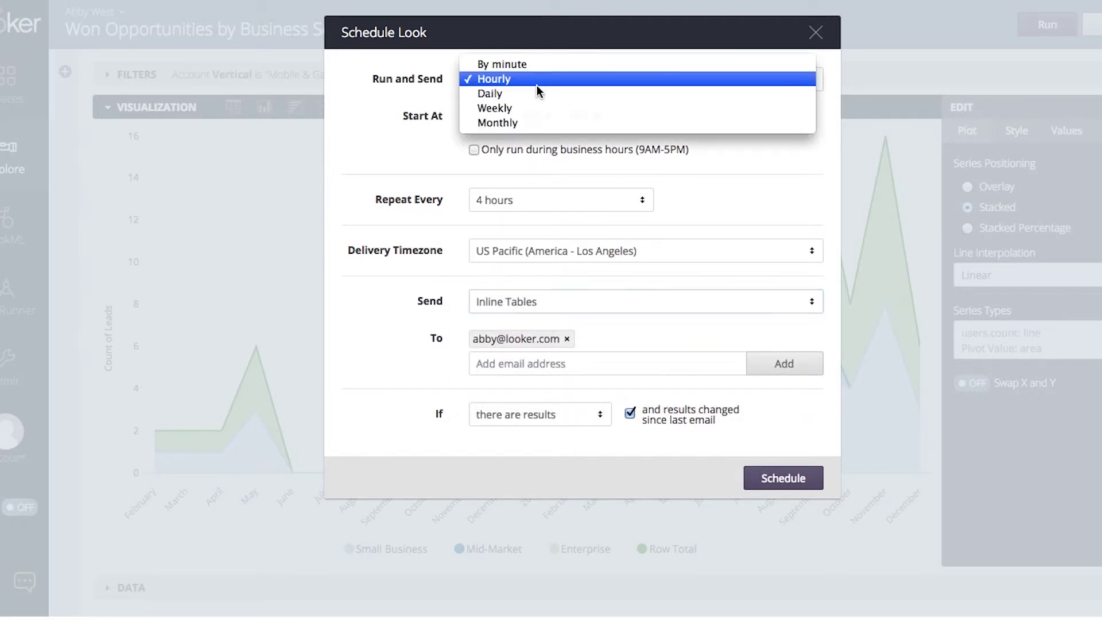
left_click(533, 123)
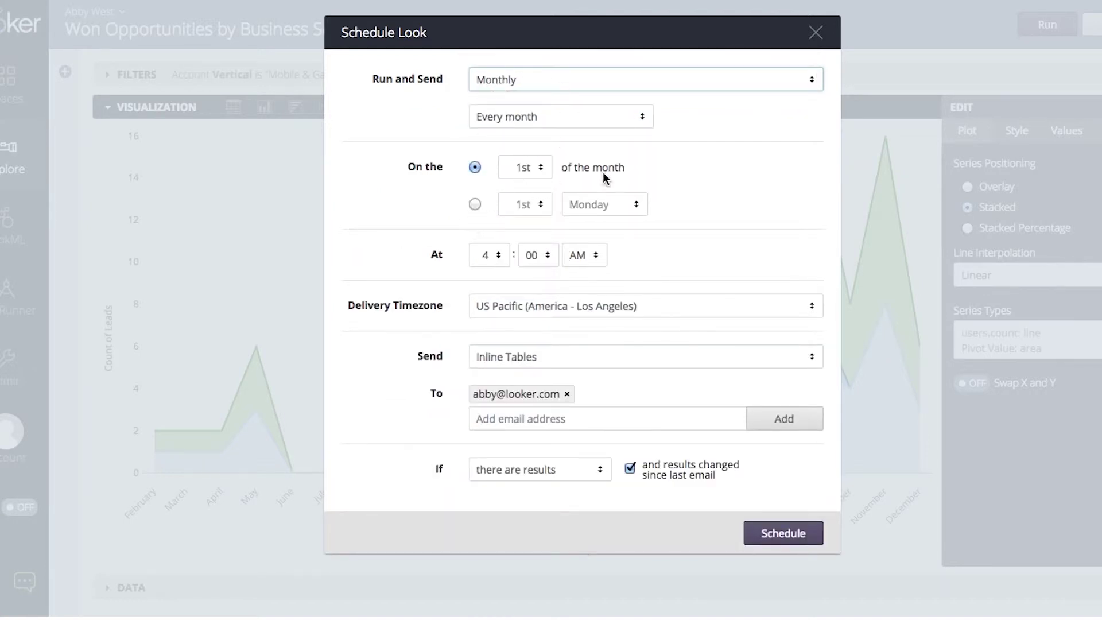
left_click(530, 167)
left_click(525, 372)
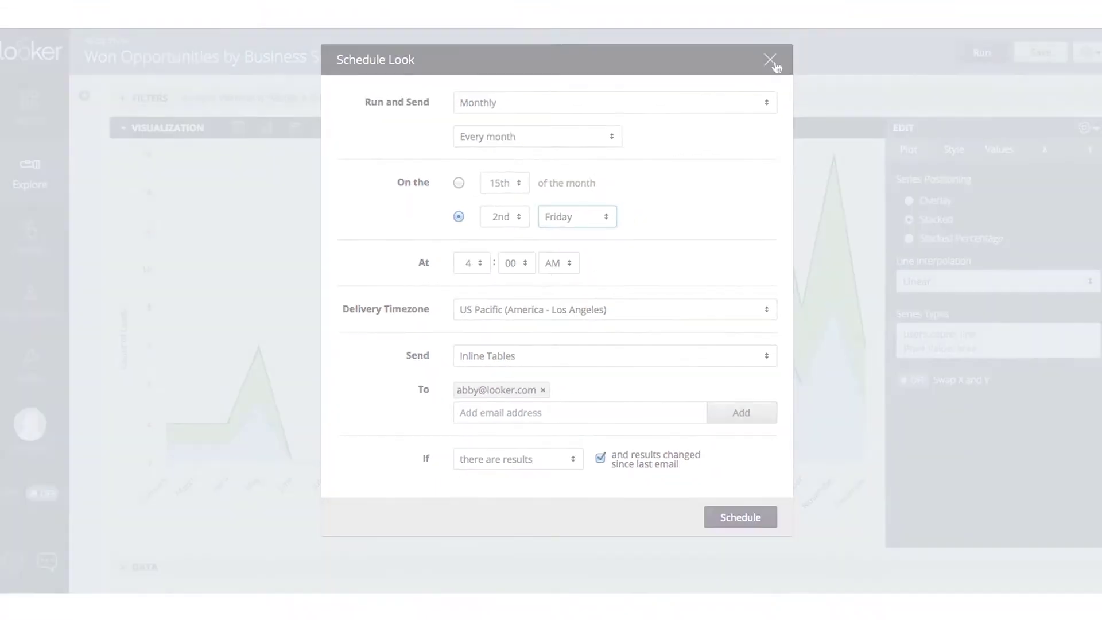
left_click(814, 32)
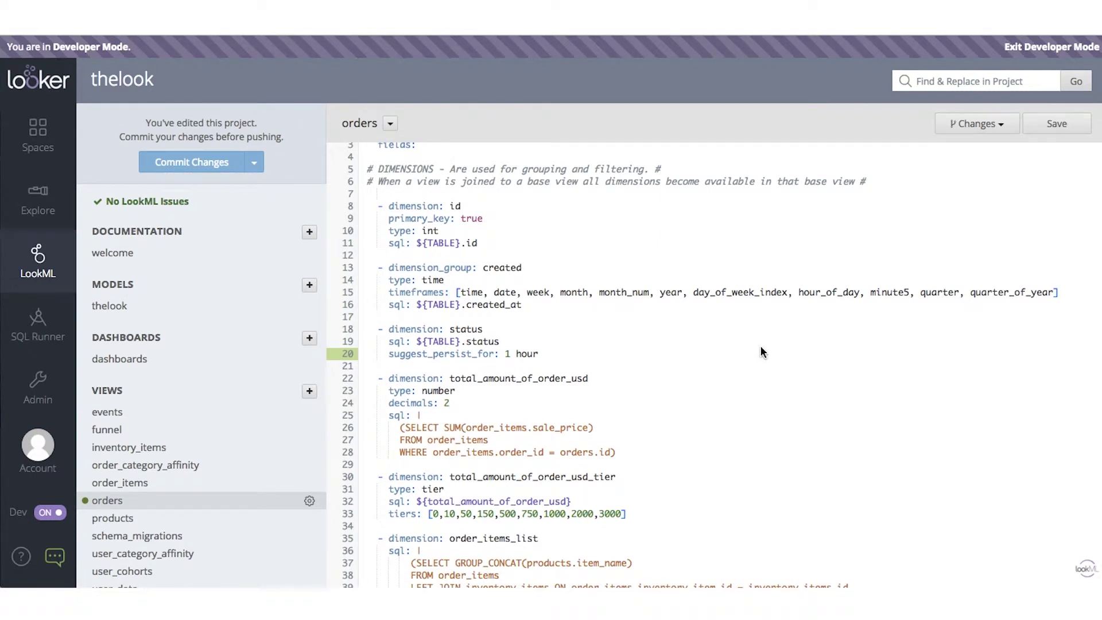
- Highlight the quarter and quarter_of_year timeframes in the orders view's created dimension group, and open the Orders Explore
scroll(760, 345, "down", 3)
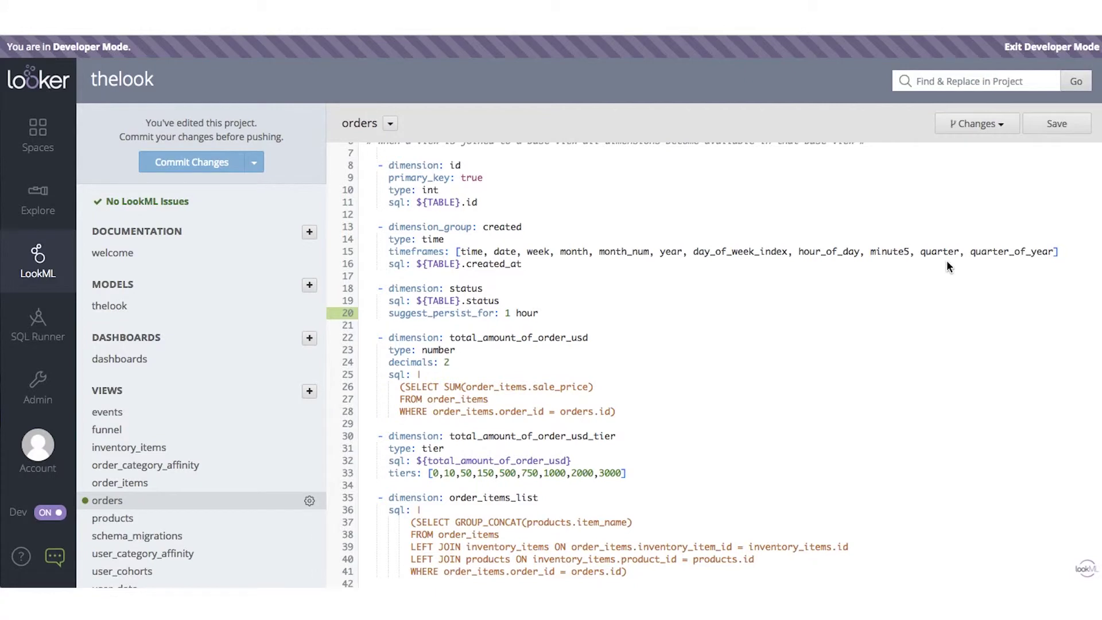
left_click_drag(921, 252, 965, 252)
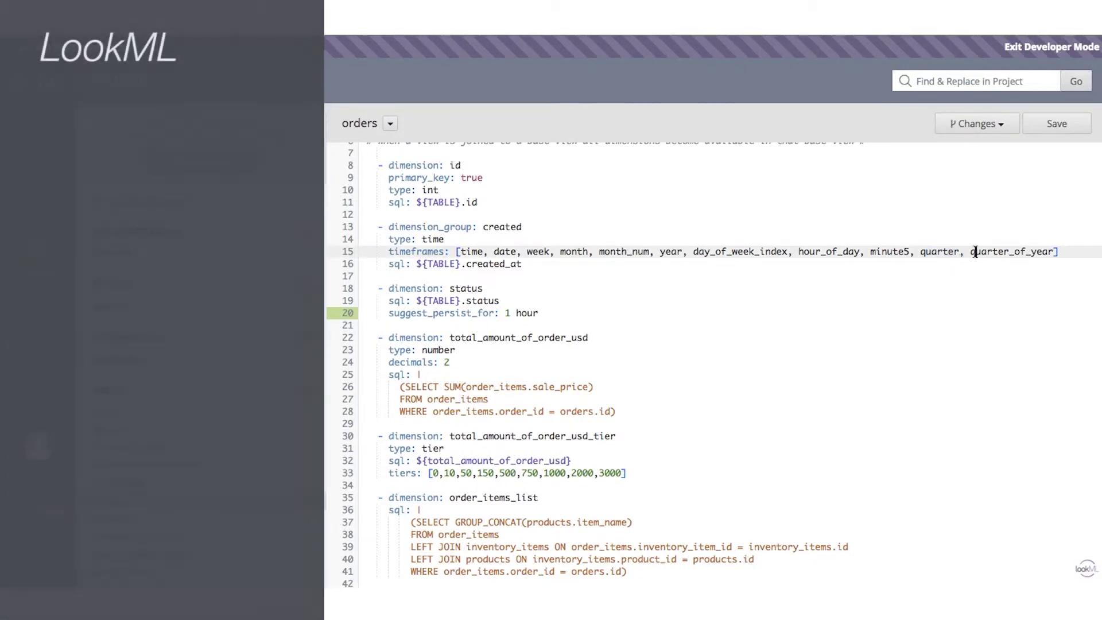
double_click(974, 252)
left_click(844, 281)
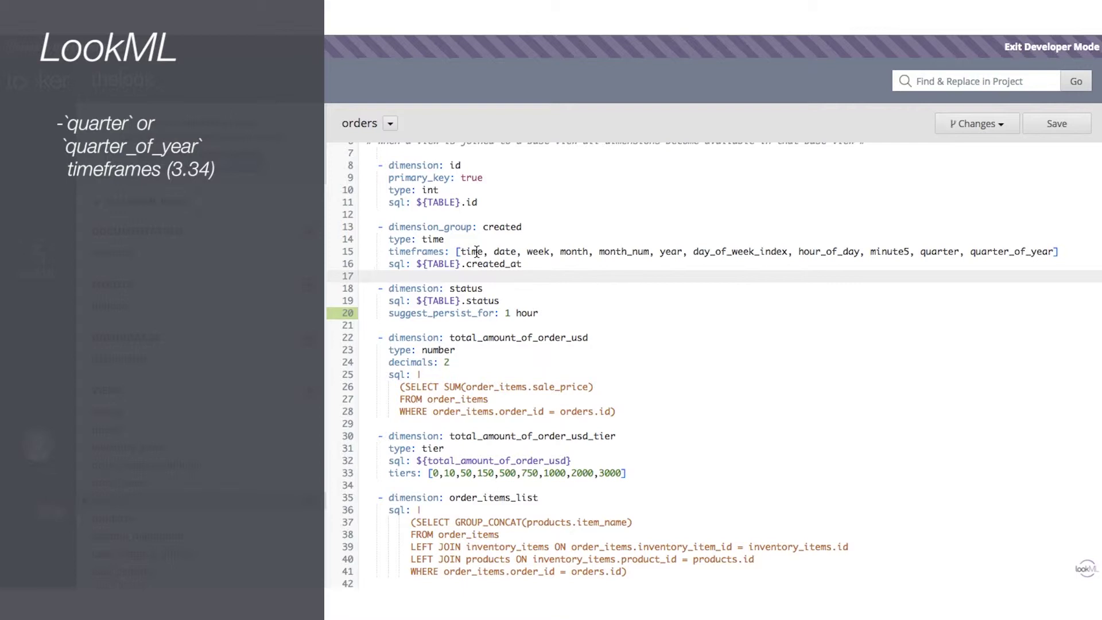
left_click(390, 123)
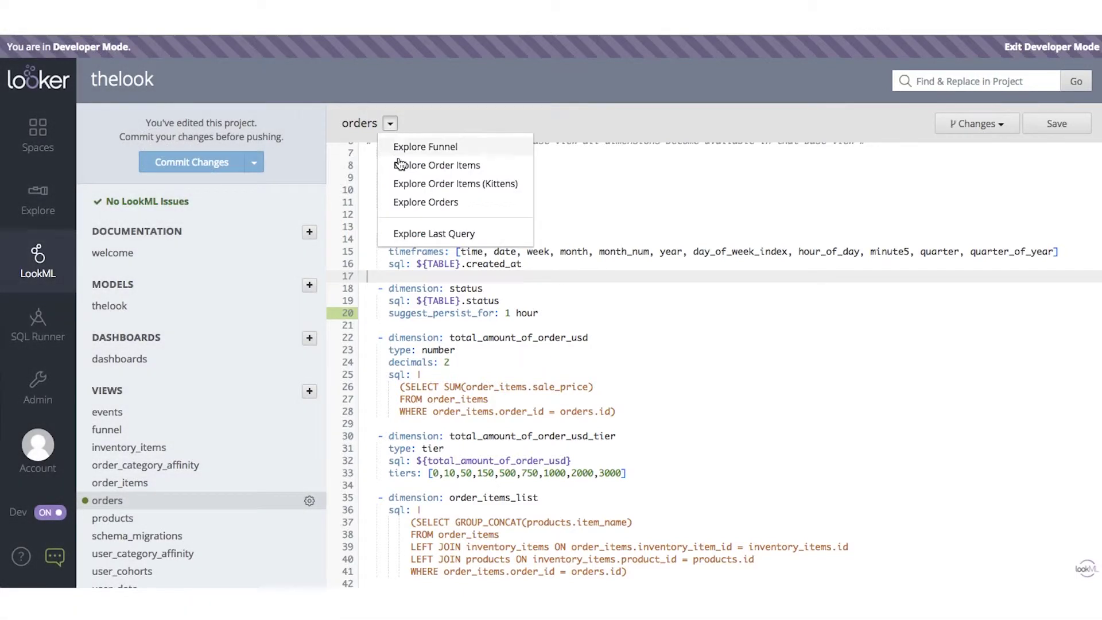
left_click(407, 203)
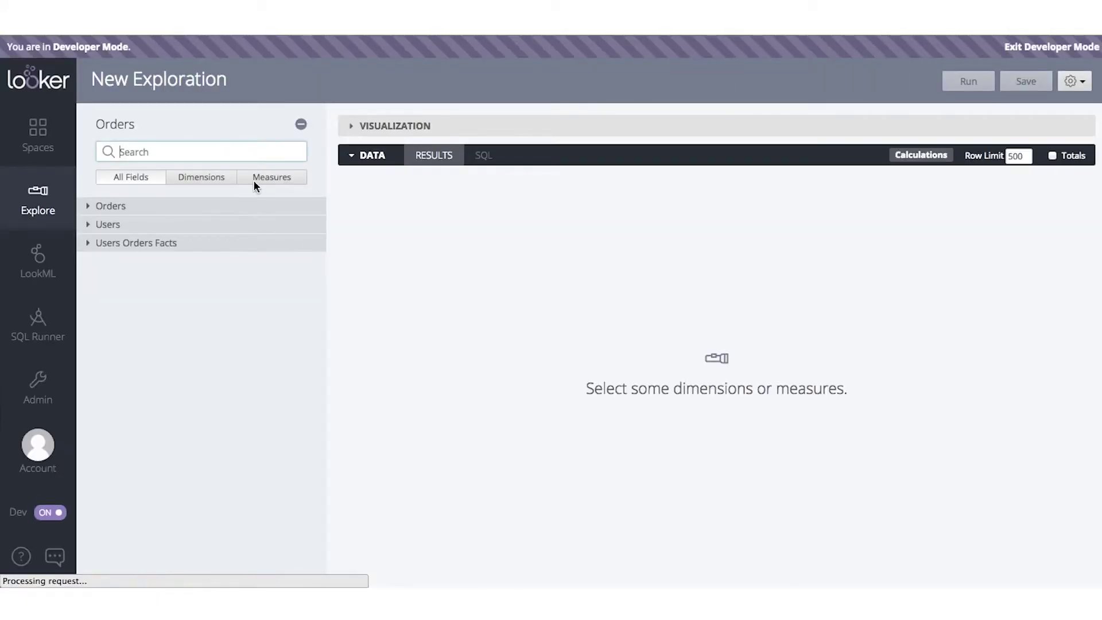
- Add the Created Quarter dimension and the Orders Count measure to the exploration and run the query
type("quarter")
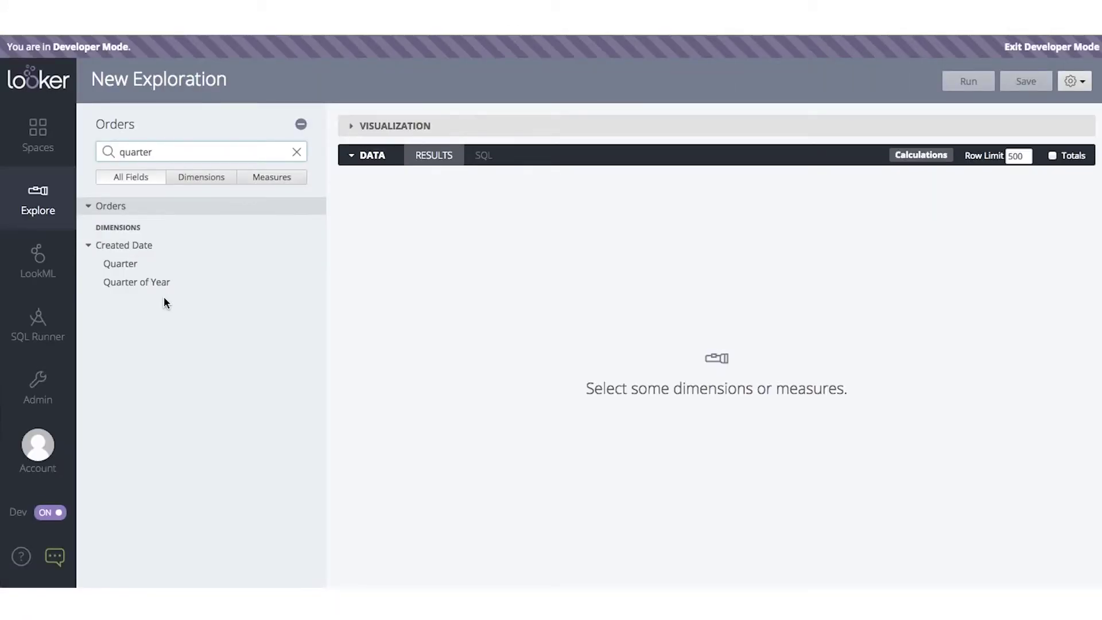
left_click(152, 264)
double_click(151, 151)
type("count")
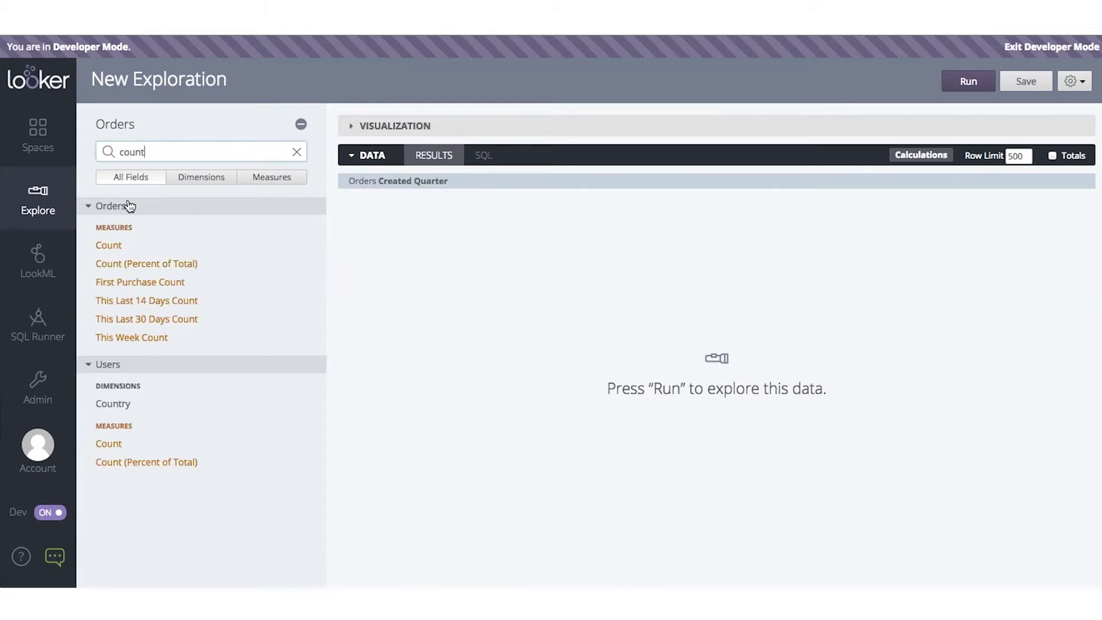
left_click(137, 245)
left_click(964, 81)
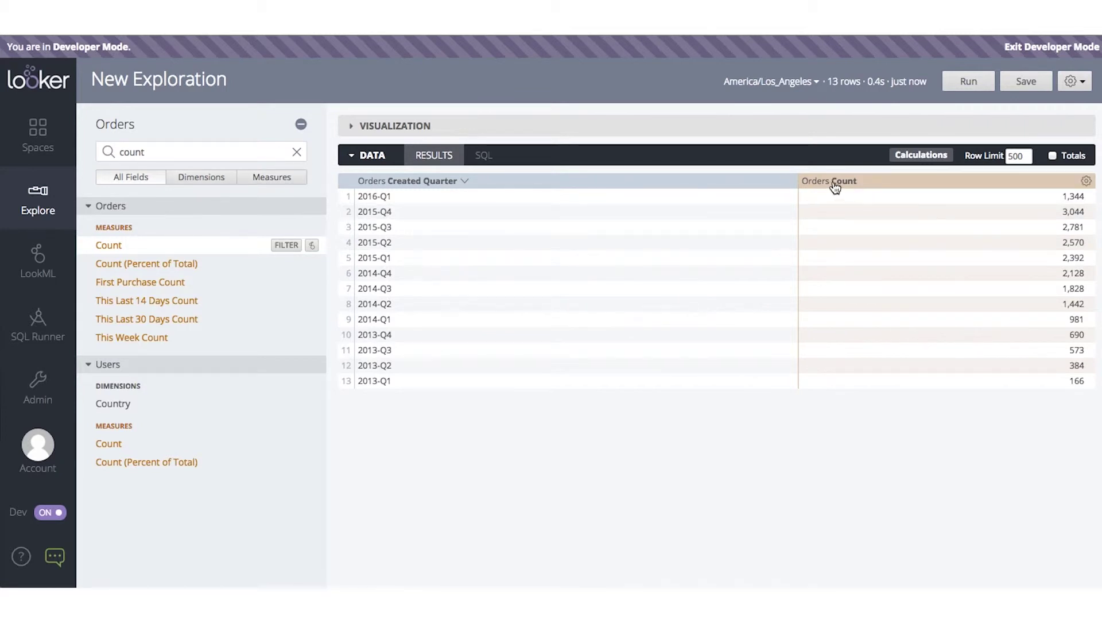
- Filter Orders Created Quarter to the past 2 quarters and run the query
left_click(789, 182)
left_click(748, 228)
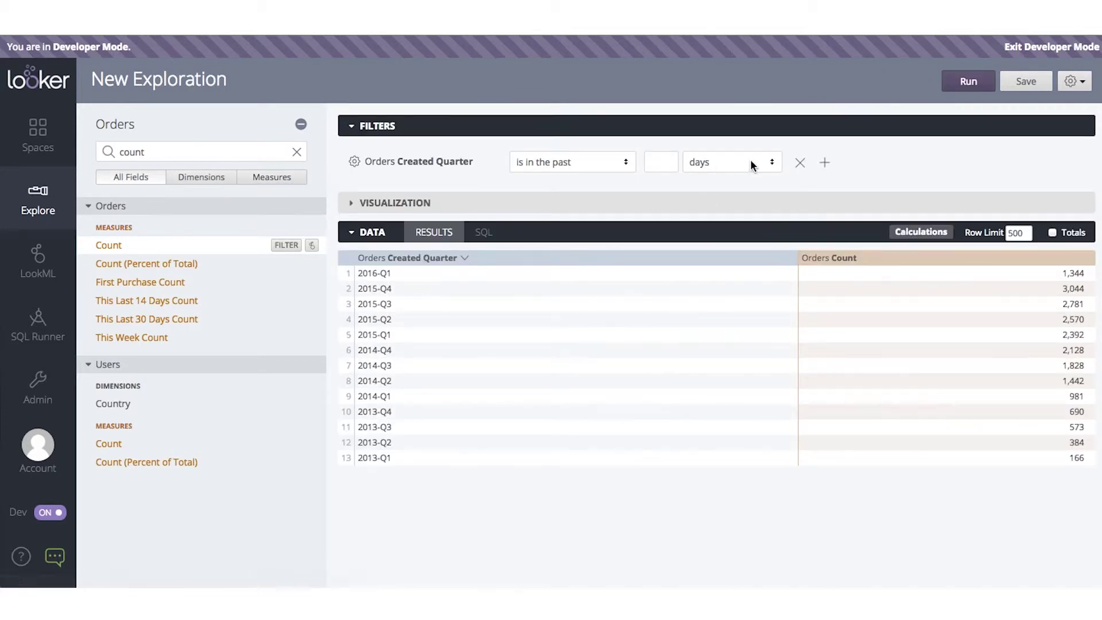
left_click(658, 163)
type("2")
left_click(712, 163)
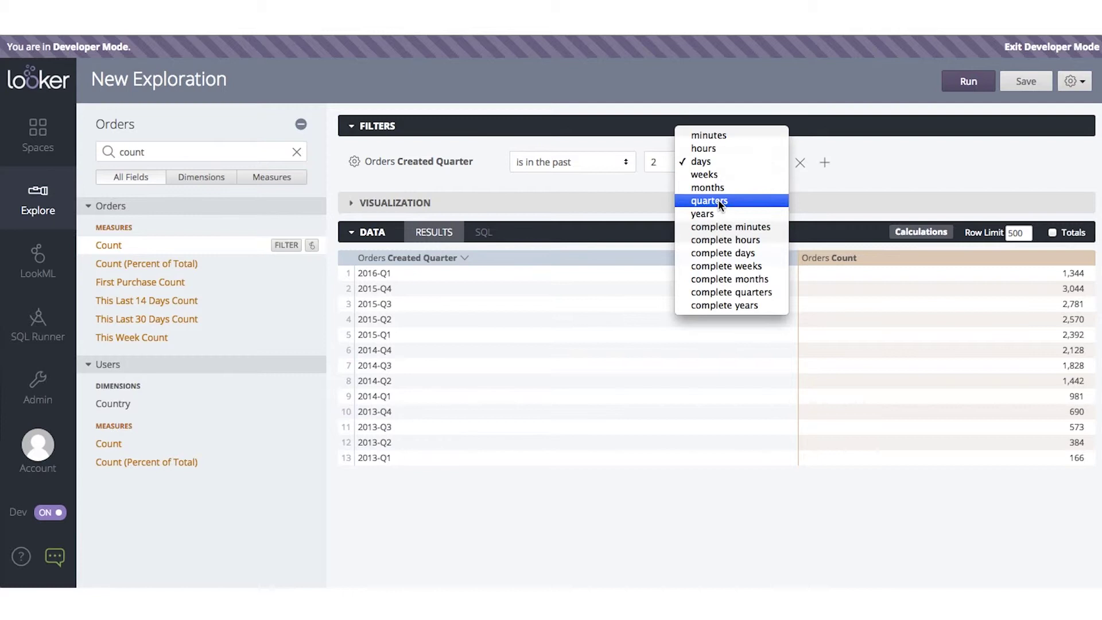
left_click(717, 202)
left_click(964, 83)
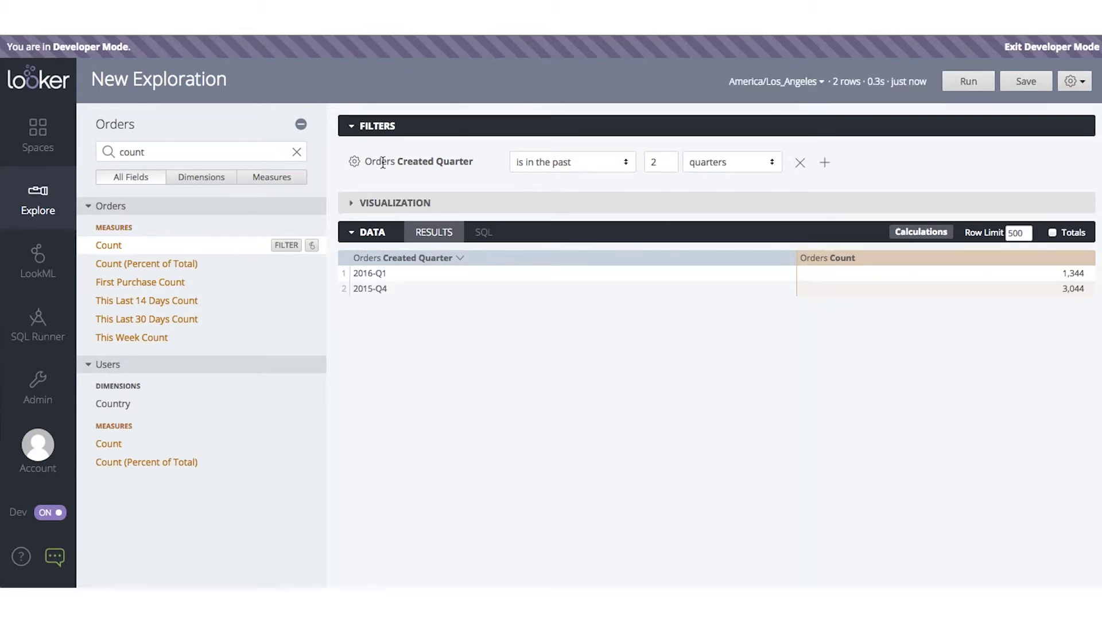
- Replace Created Quarter with Created Quarter of Year, remove the quarter filter and rerun the query
double_click(263, 155)
type("qr")
type("uar")
left_click(230, 284)
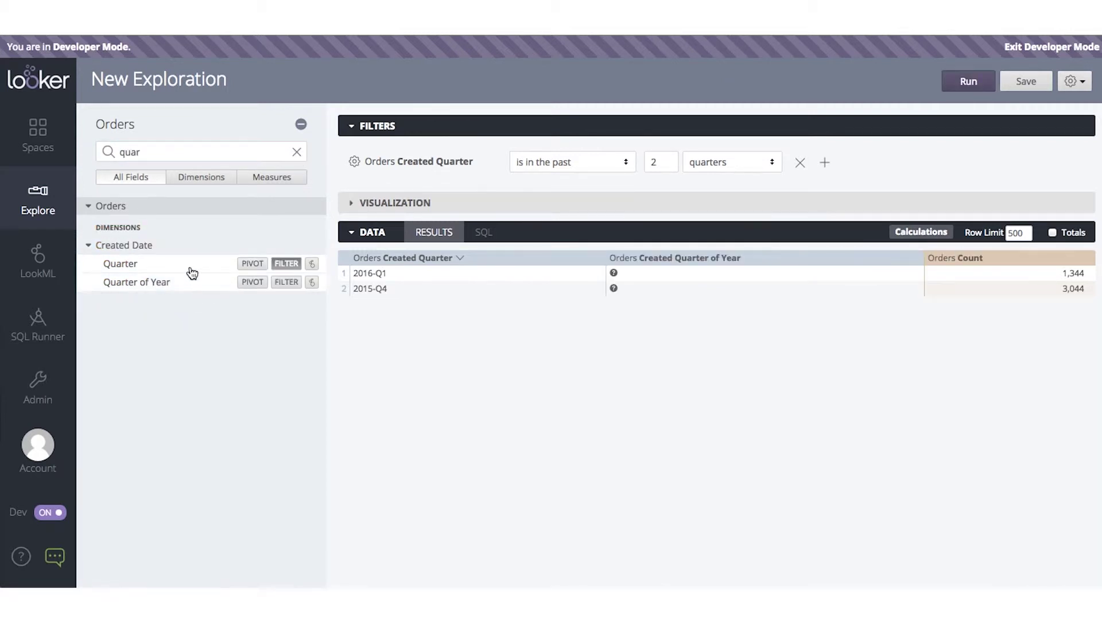
left_click(192, 269)
left_click(800, 162)
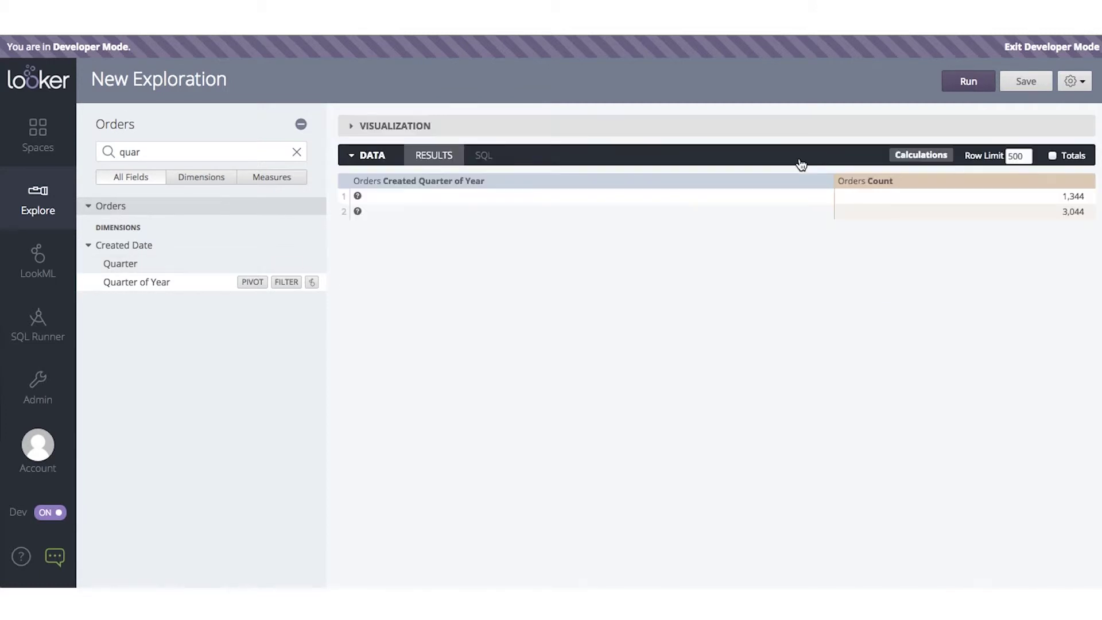
left_click(969, 82)
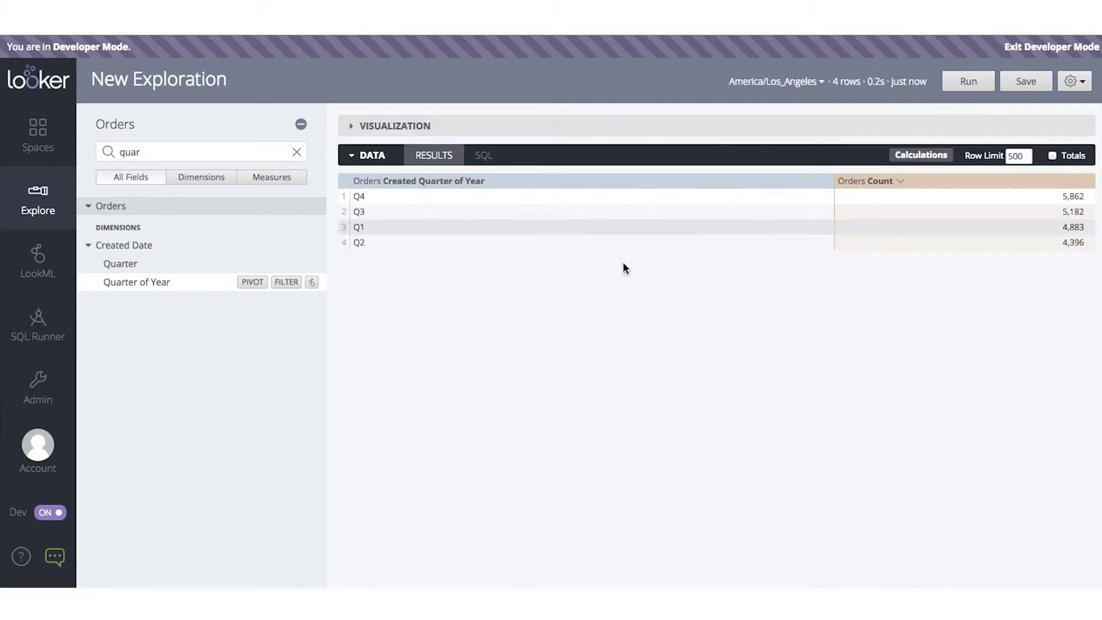
- Sort the results by Created Quarter of Year in ascending order and show them as a column chart
left_click(405, 182)
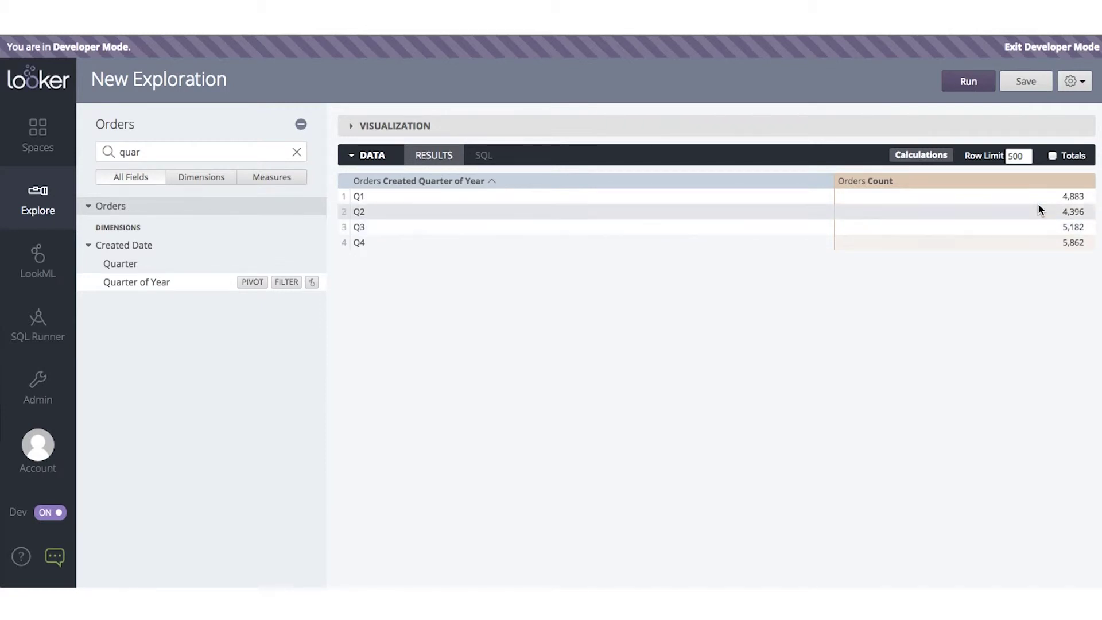
left_click(417, 128)
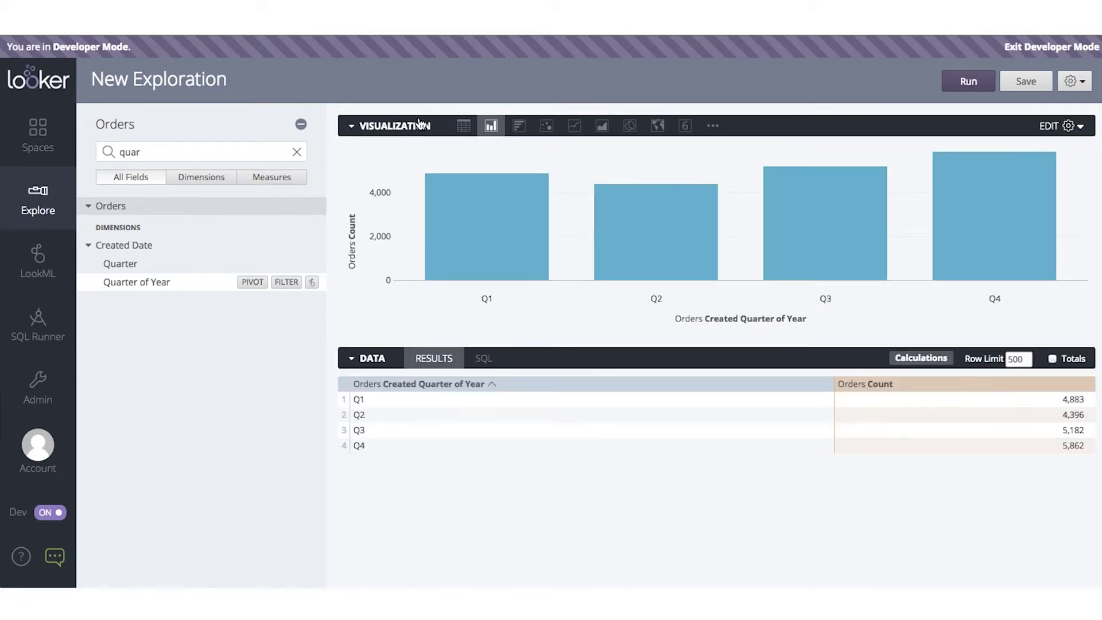
- Collapse the exploration's chart and review the suggest_persist_for parameter of the status dimension in the orders LookML view
left_click(417, 125)
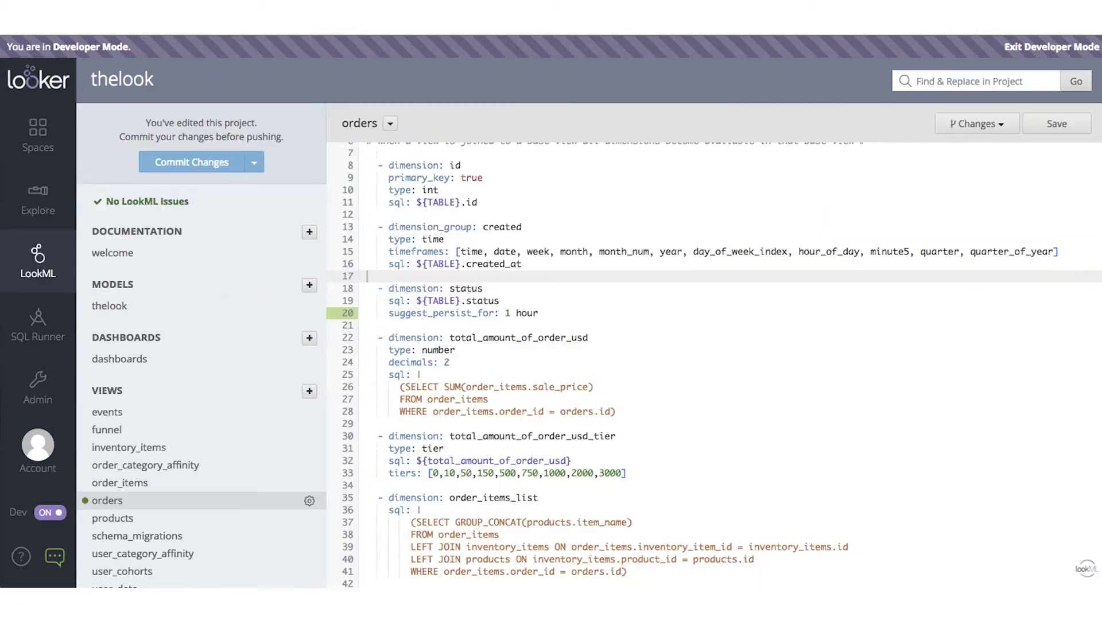
scroll(494, 365, "down", 2)
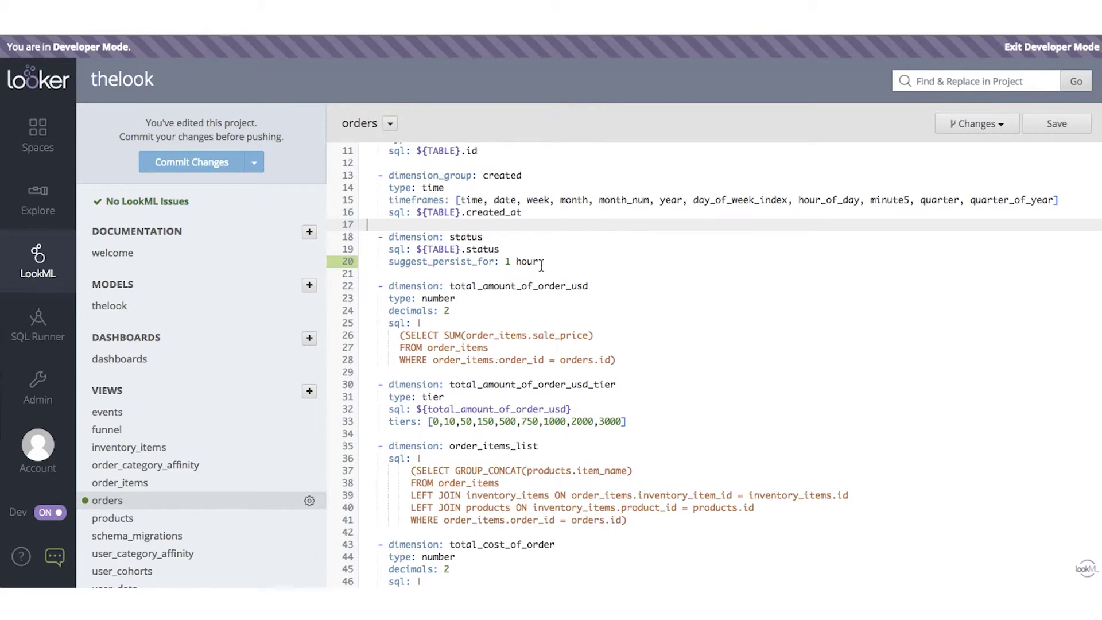
left_click_drag(542, 265, 388, 265)
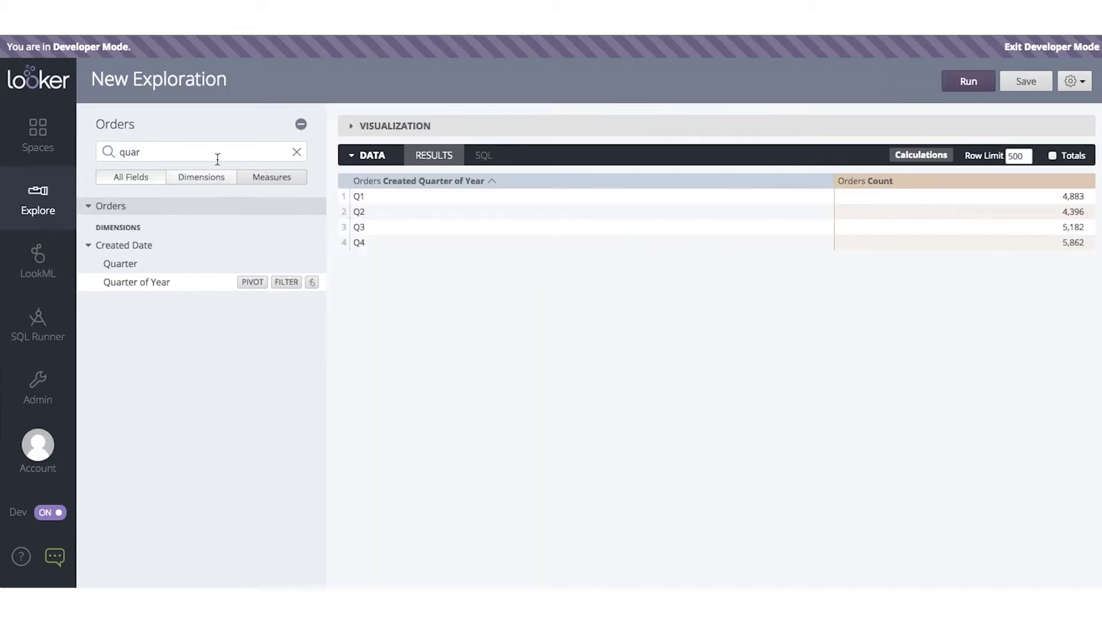
- Find the Status dimension in the Orders exploration and add it as a filter
double_click(215, 152)
type("status")
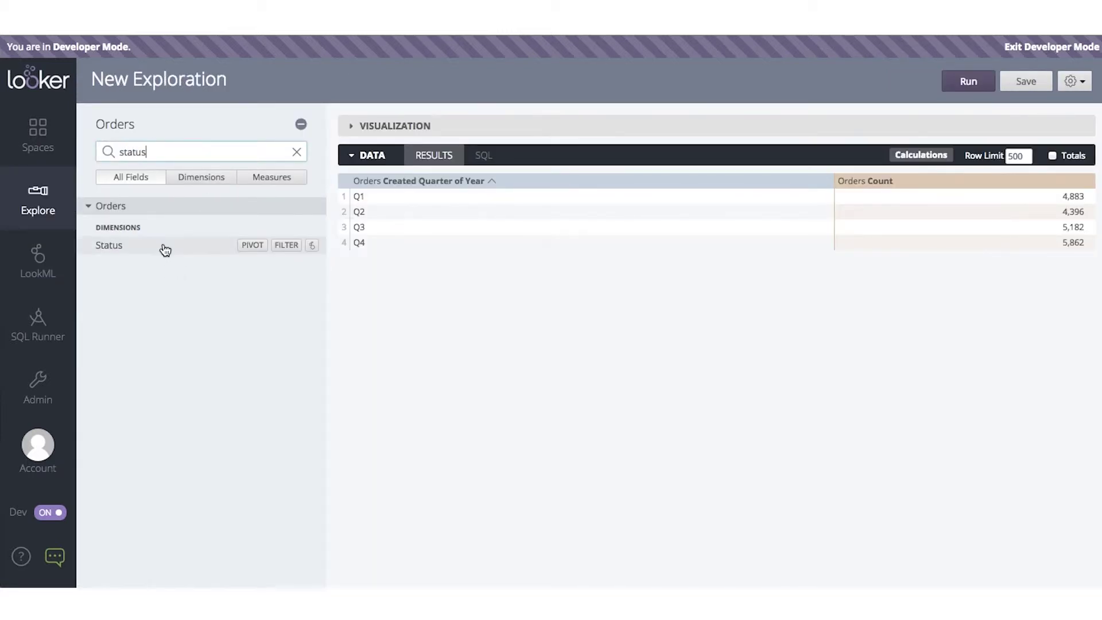
left_click(286, 245)
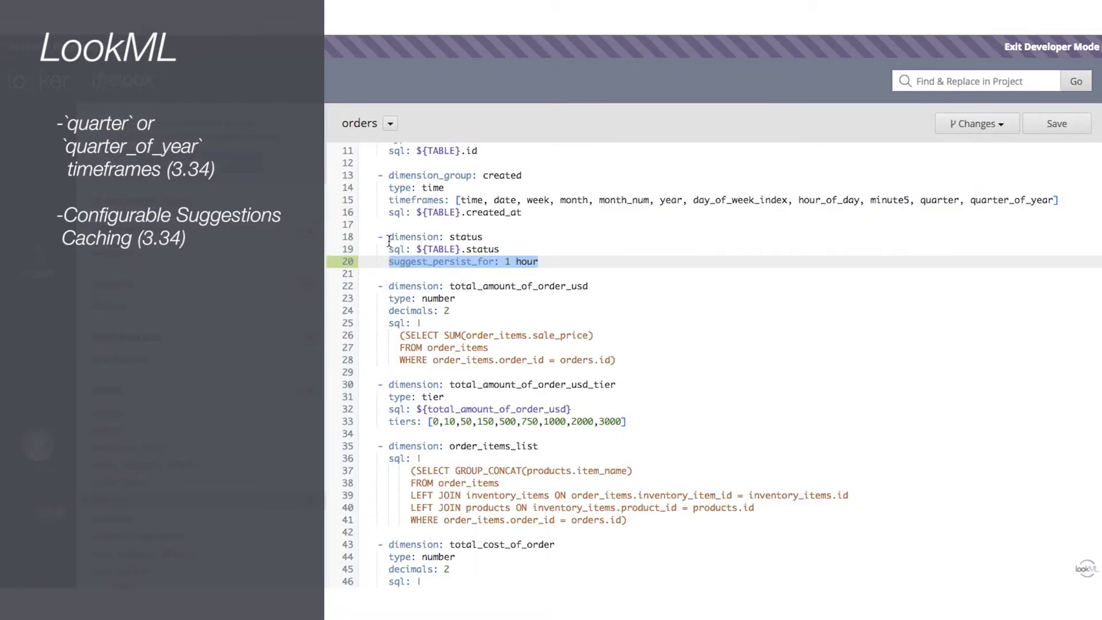
- Highlight the whole status dimension definition in the orders view, followed by the number in its suggest_persist_for value
left_click(399, 236)
left_click_drag(378, 237, 539, 261)
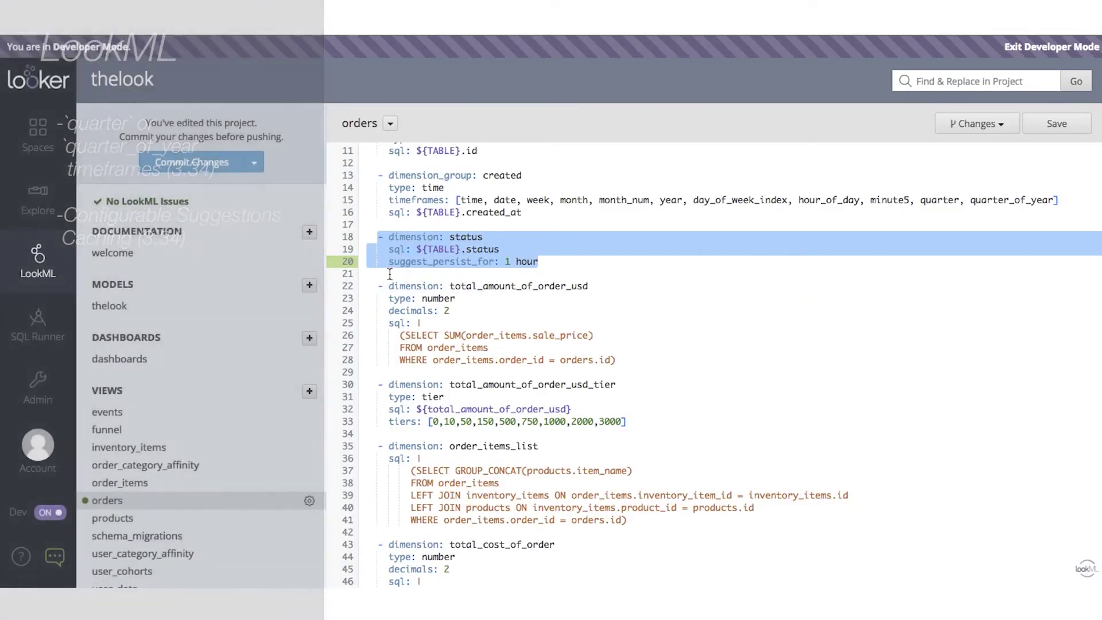
left_click(506, 261)
key("shift+Right")
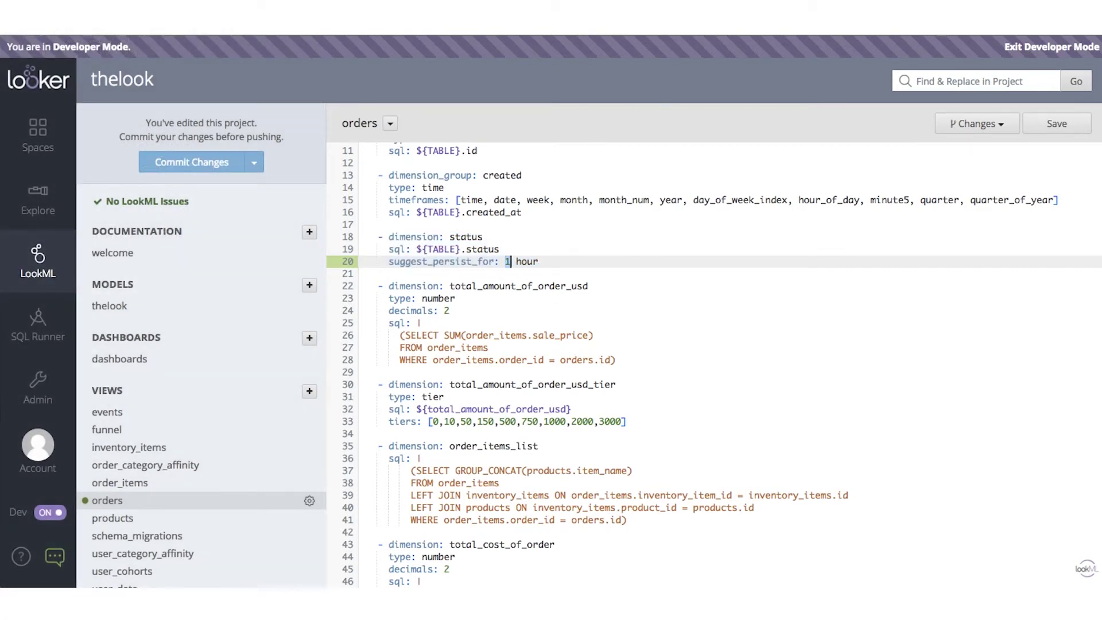
key("Right")
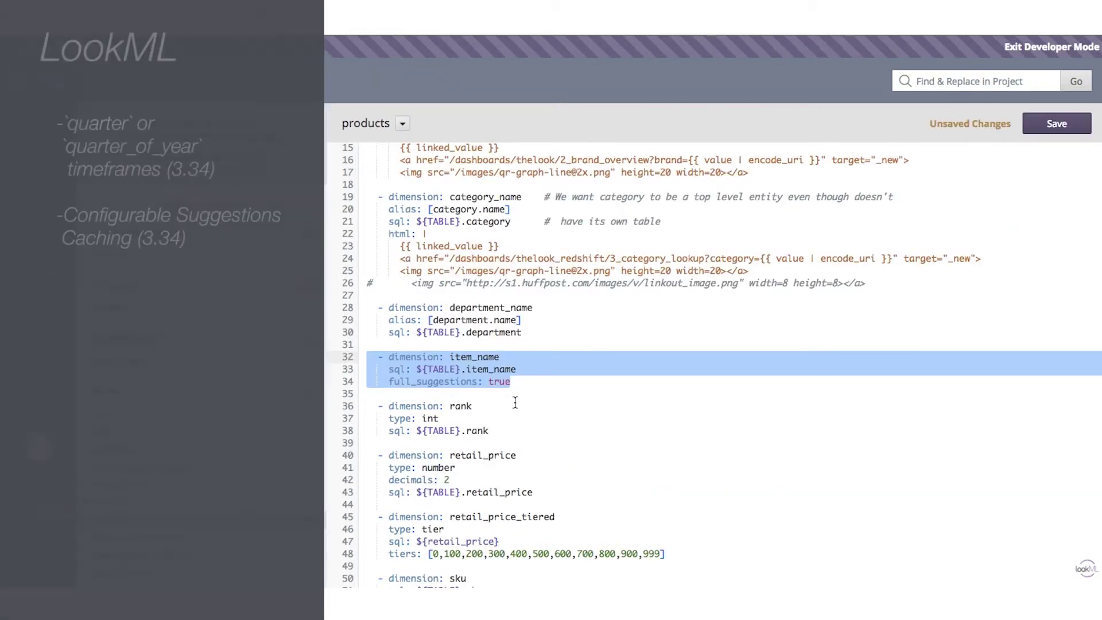
- Highlight the full_suggestions: true parameter of the item_name dimension in the products view
left_click(546, 379)
left_click_drag(546, 379, 383, 382)
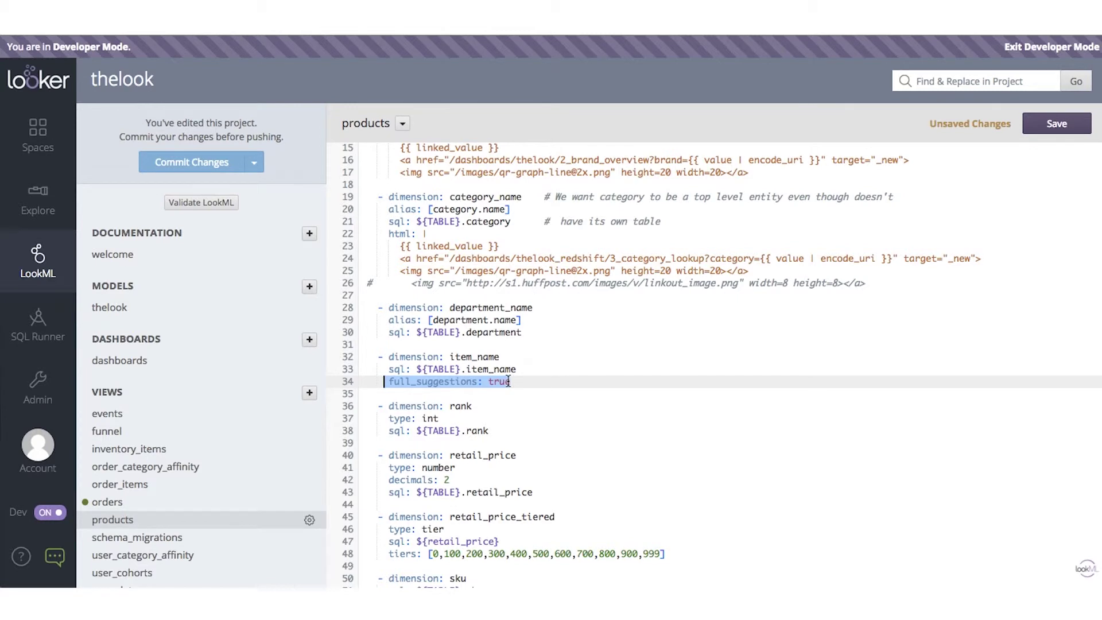
left_click_drag(513, 381, 377, 382)
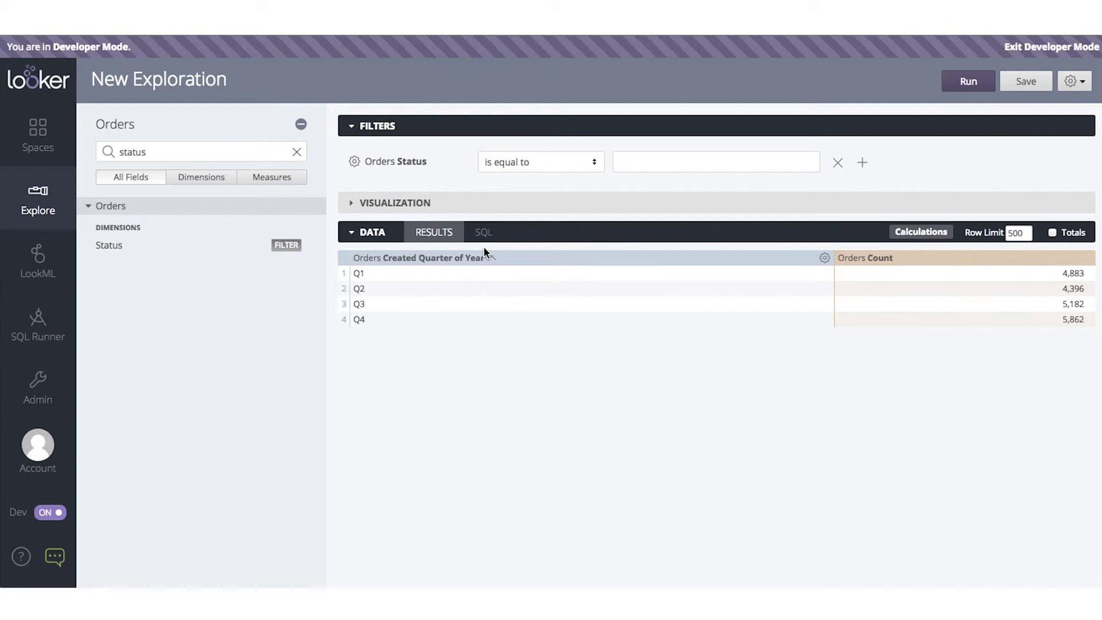
- Show the exploration's generated SQL, open it in SQL Runner and run the query
left_click(484, 237)
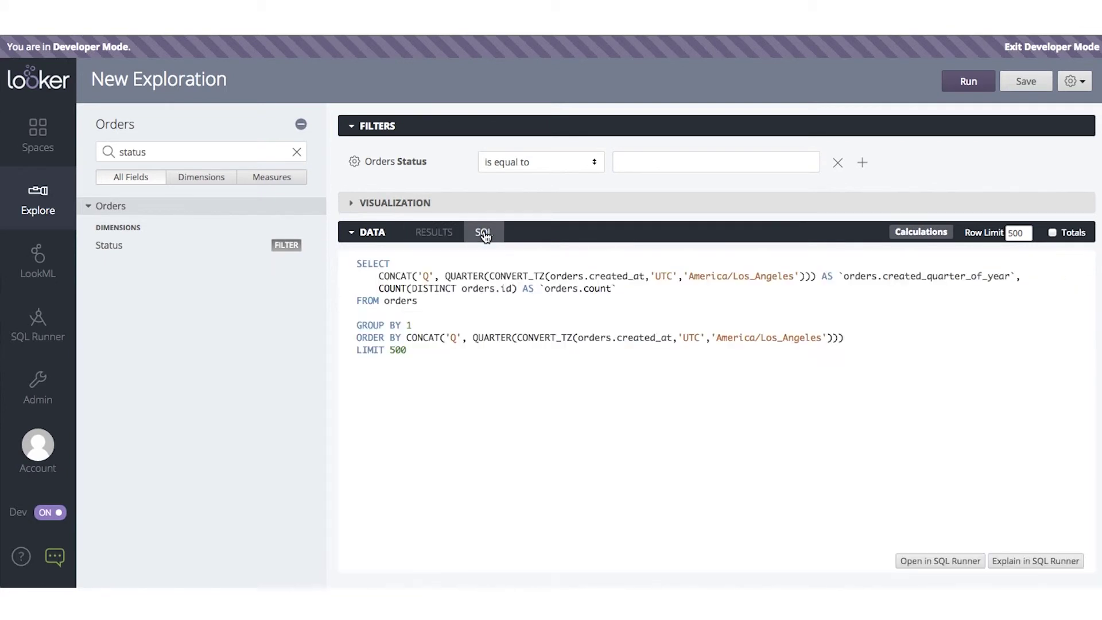
left_click(931, 561)
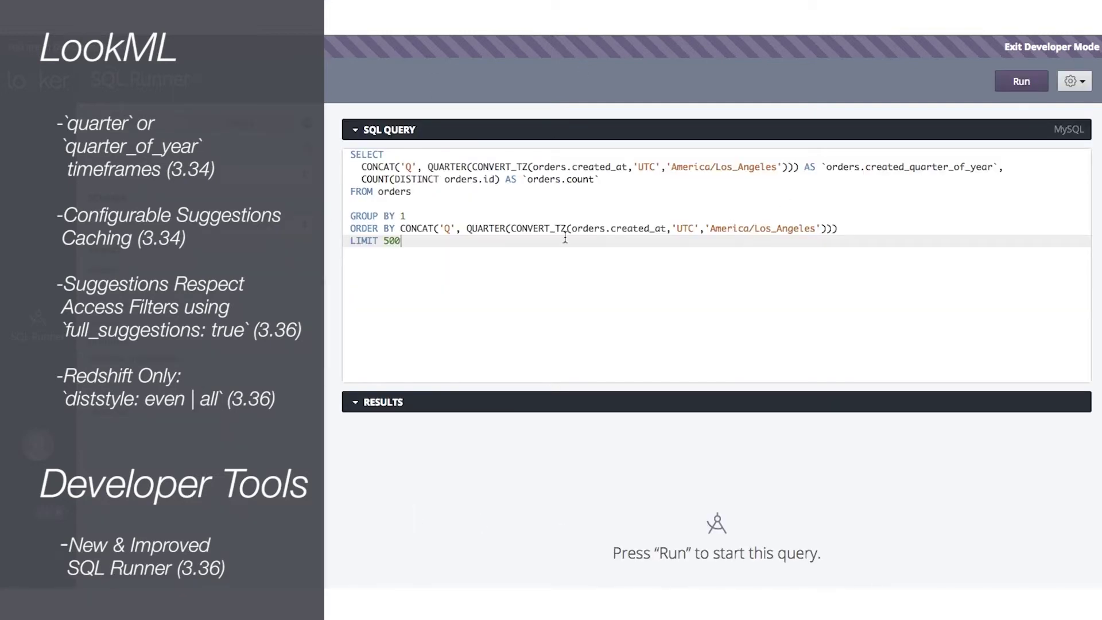
left_click(1043, 93)
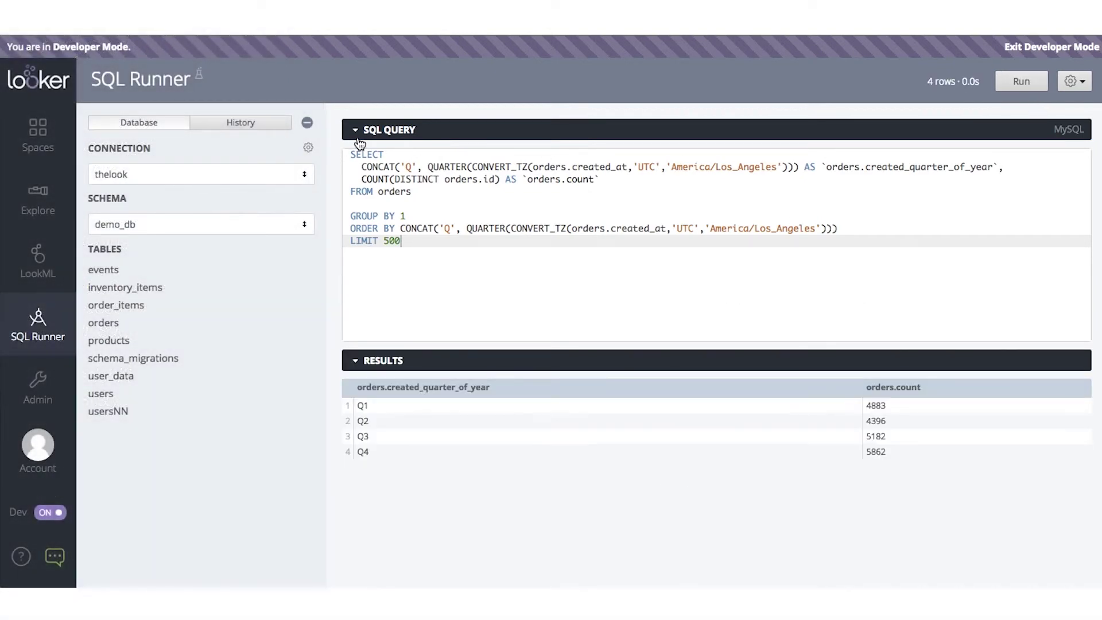
- Try collapsing and expanding the SQL query and results sections, leaving only the results expanded
left_click(357, 132)
left_click(356, 158)
left_click(356, 158)
left_click(357, 131)
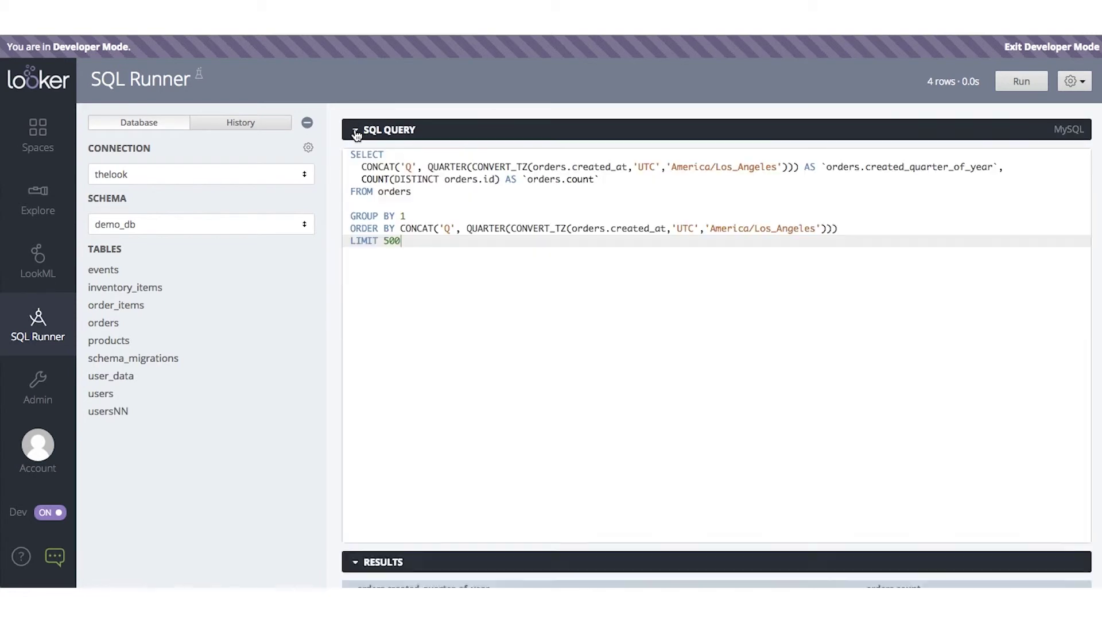
left_click(356, 132)
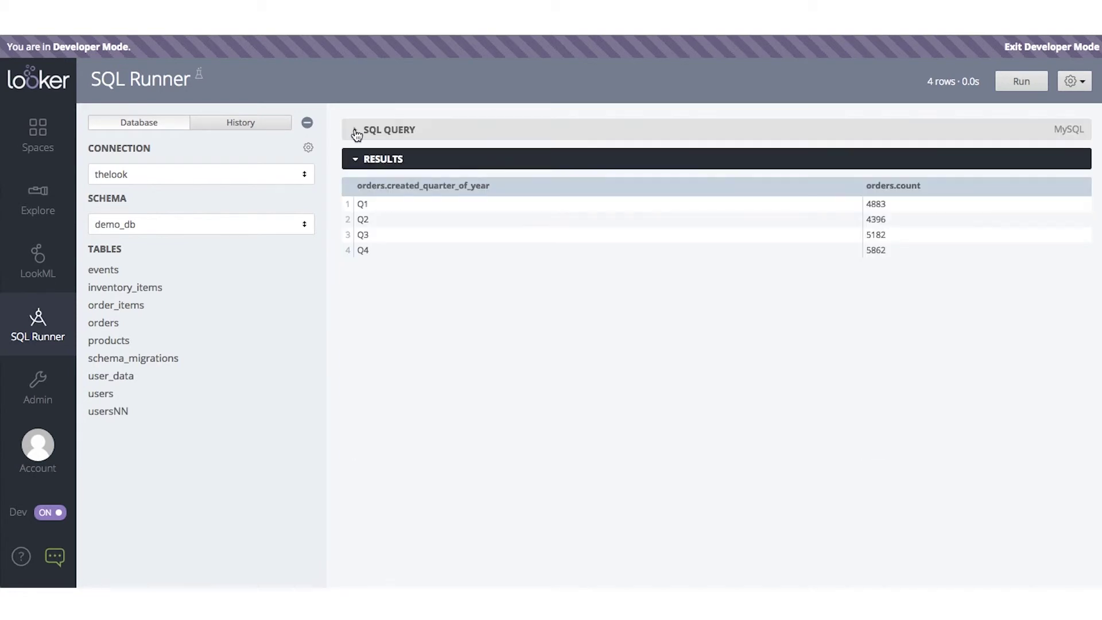
left_click(360, 161)
left_click(357, 136)
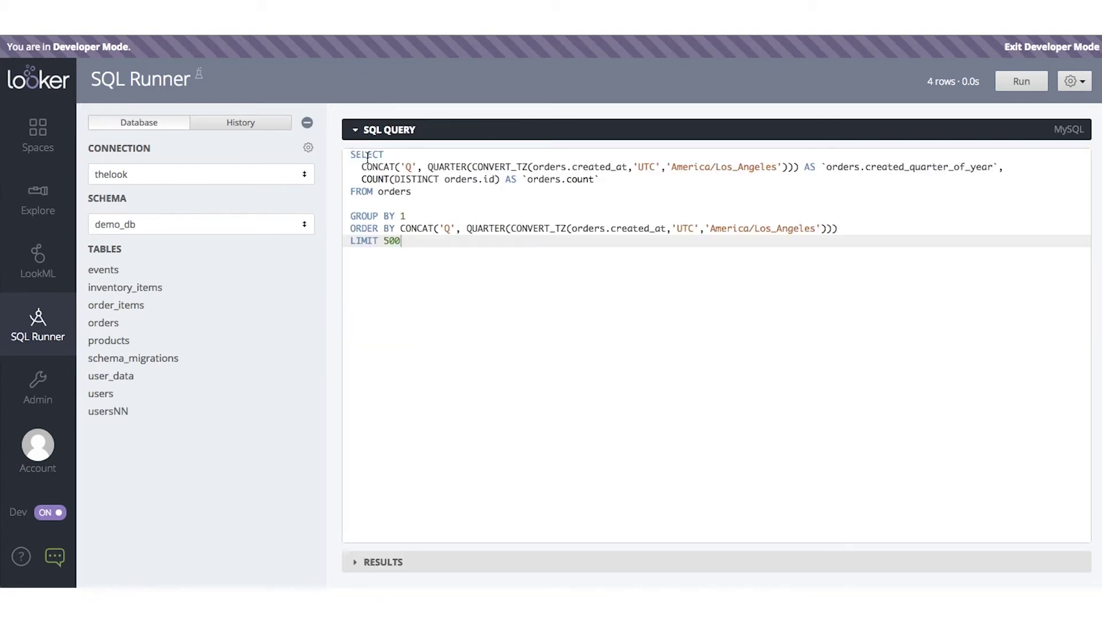
left_click(355, 132)
left_click(355, 161)
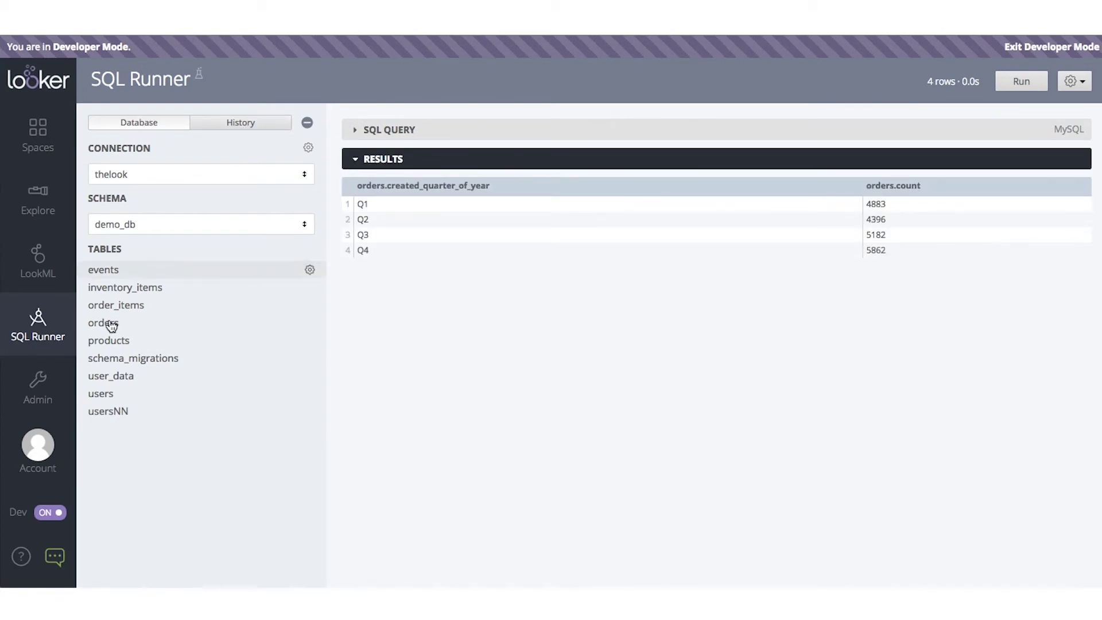
- Hide and restore the database sidebar, and look at the available connections and schemas
left_click(307, 123)
left_click(90, 123)
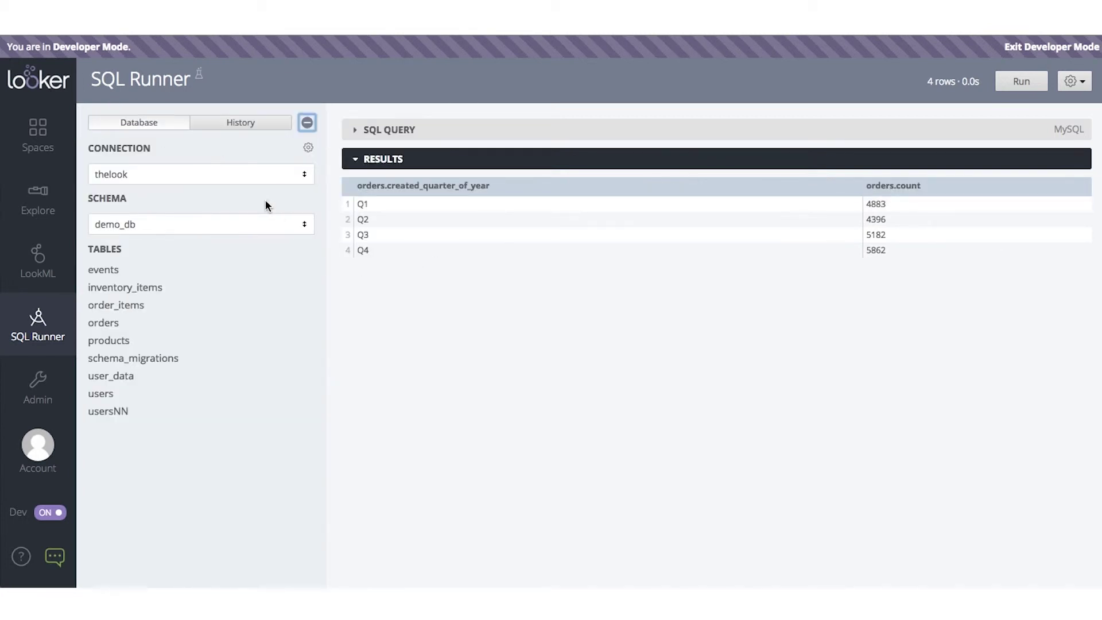
left_click(252, 172)
left_click(257, 171)
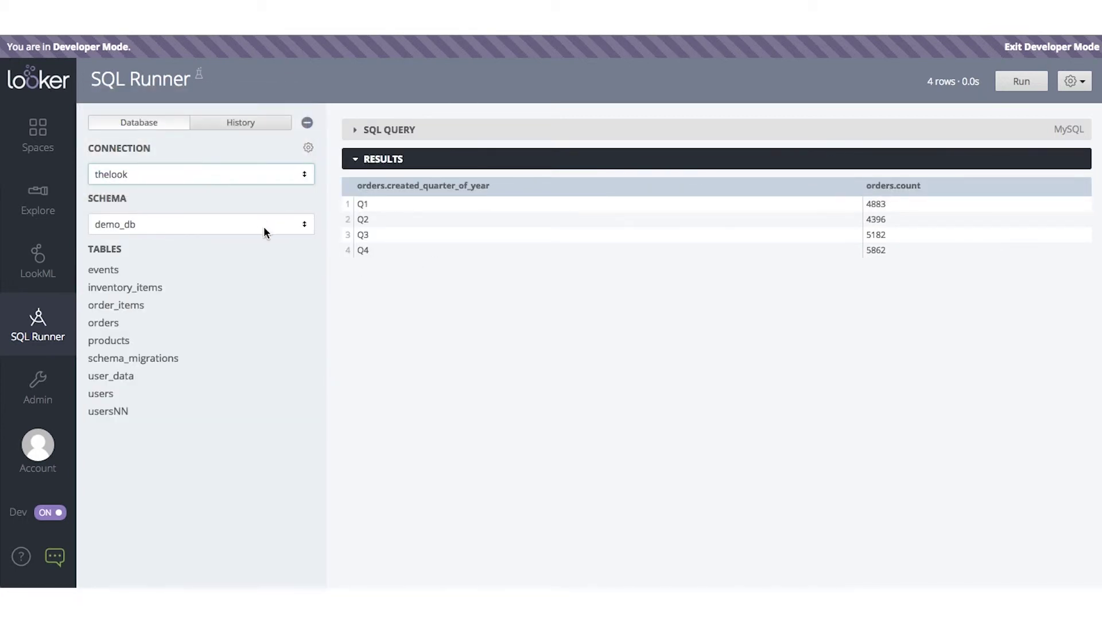
left_click(265, 226)
left_click(268, 226)
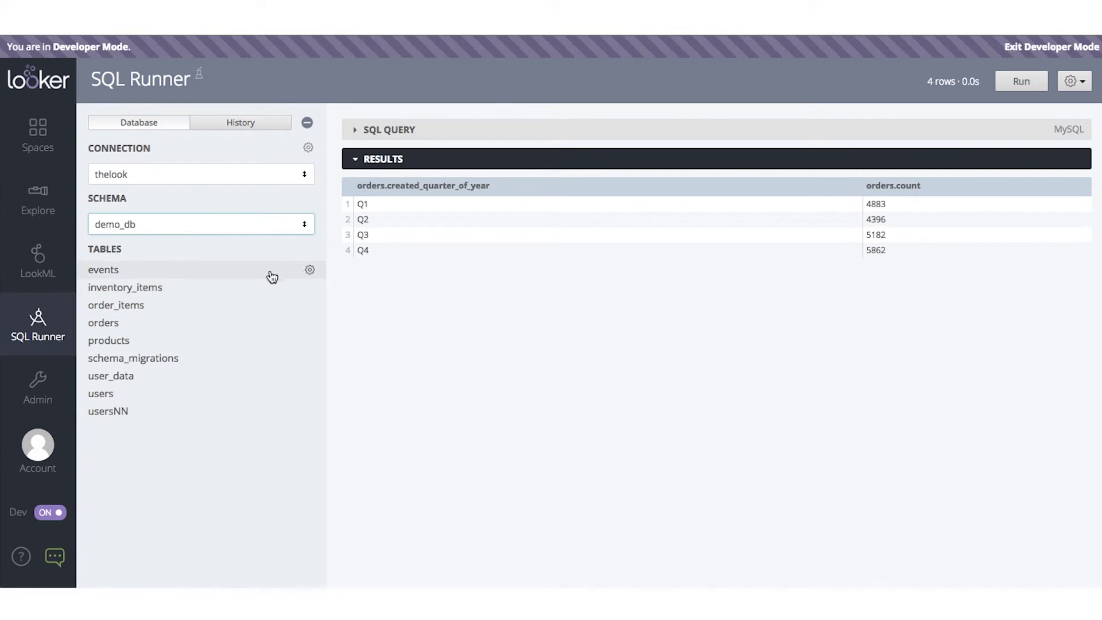
- Review the events table's query shortcuts, its columns and the option offered for the created_at column
left_click(310, 271)
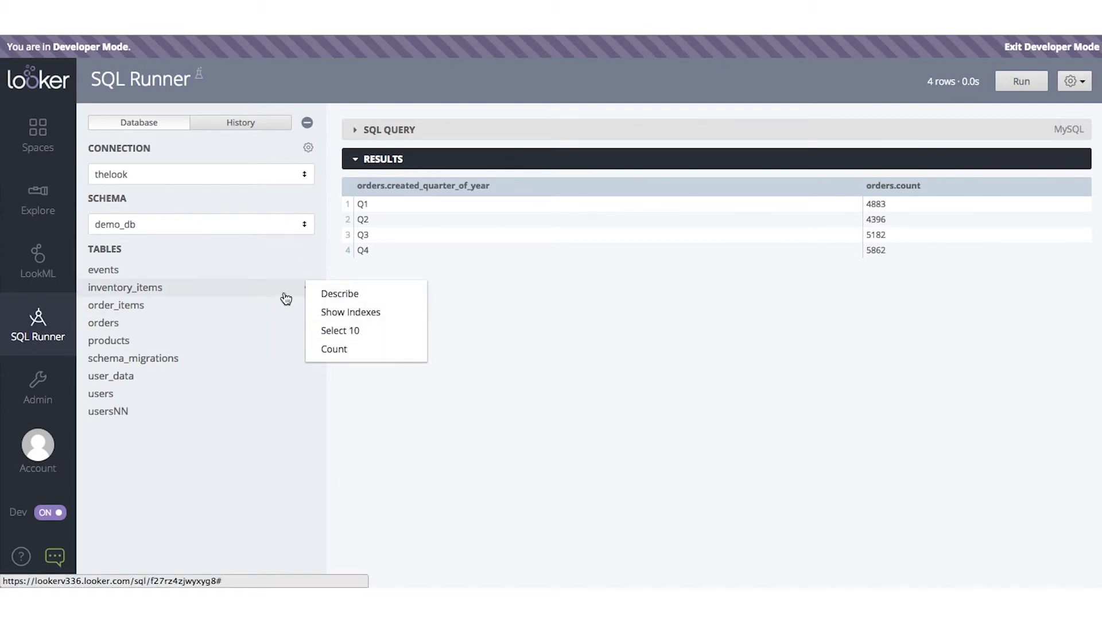
left_click(148, 272)
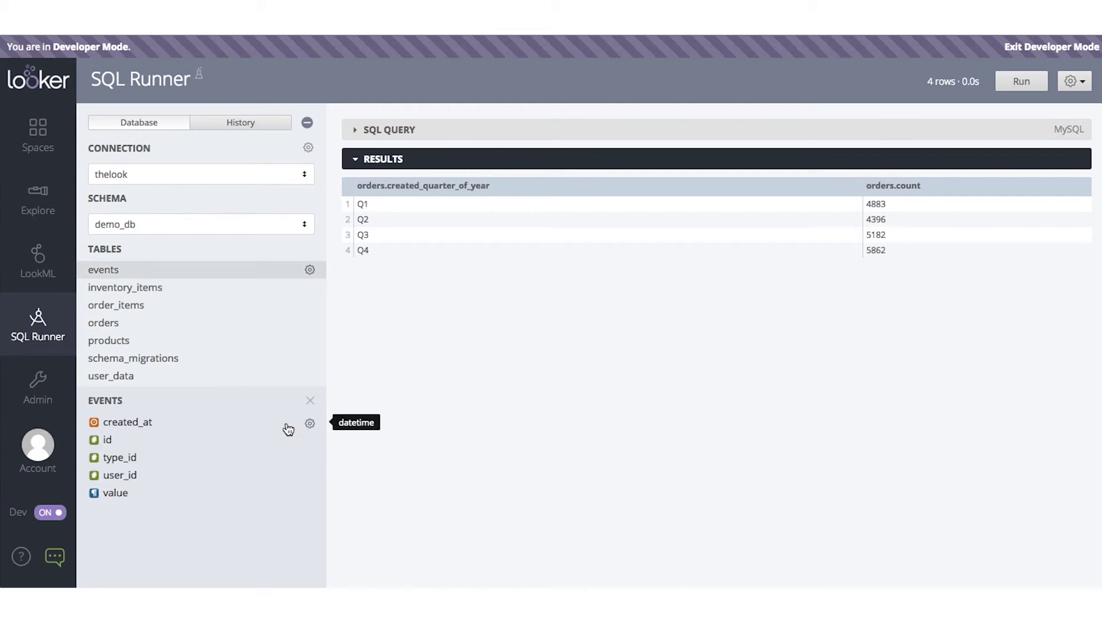
left_click(310, 423)
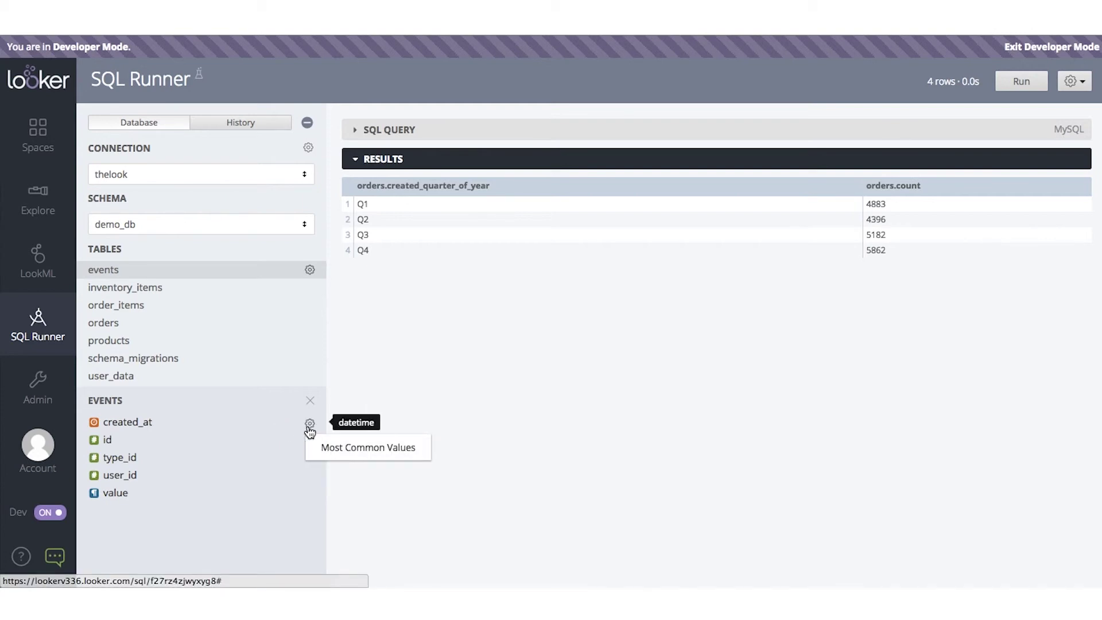
left_click(362, 368)
- Browse recent queries in the SQL Runner history and reload the quarter-of-year orders count query
left_click(263, 125)
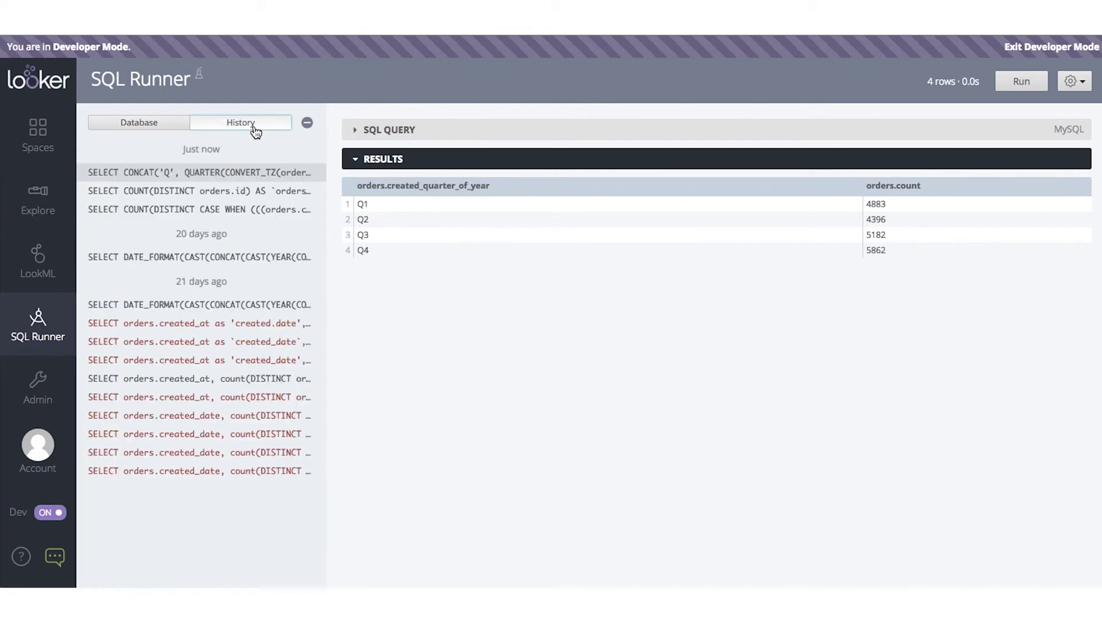
left_click(198, 193)
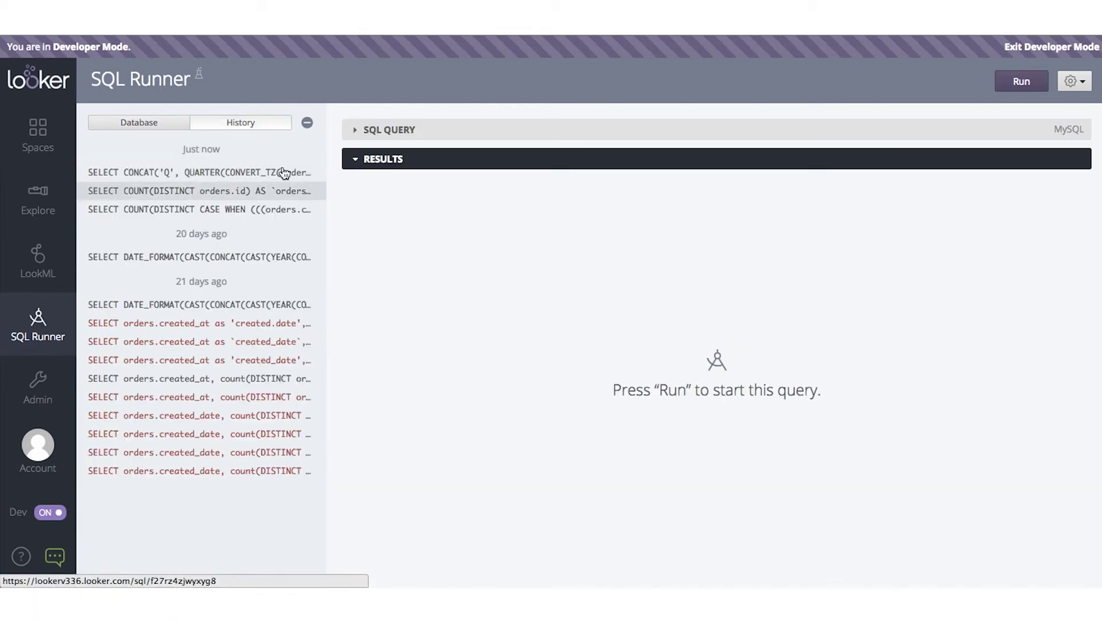
left_click(253, 210)
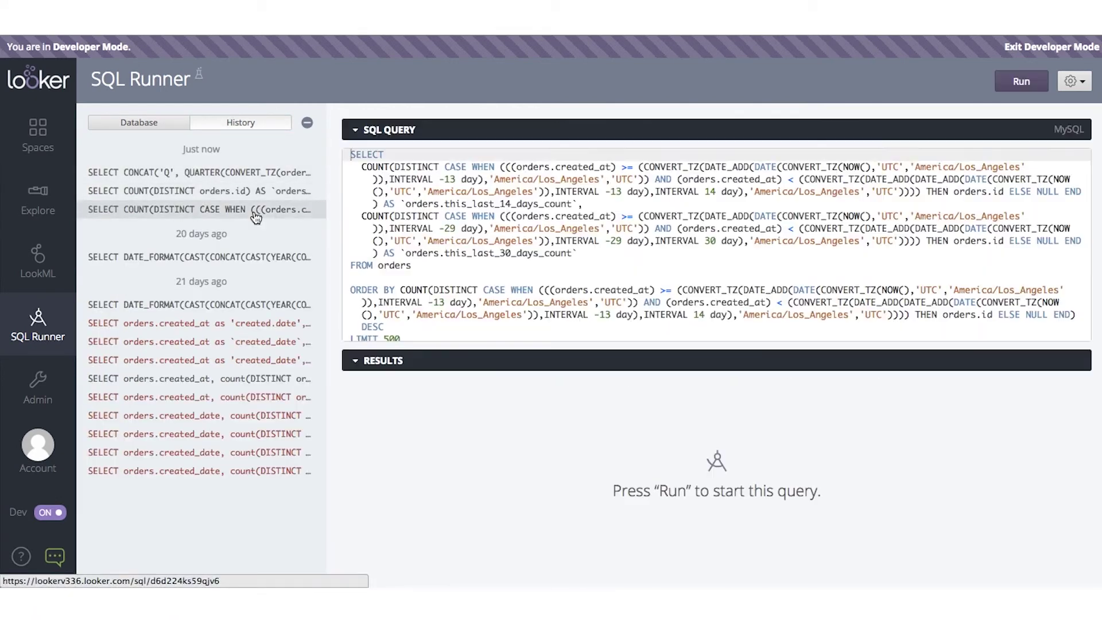
left_click(253, 194)
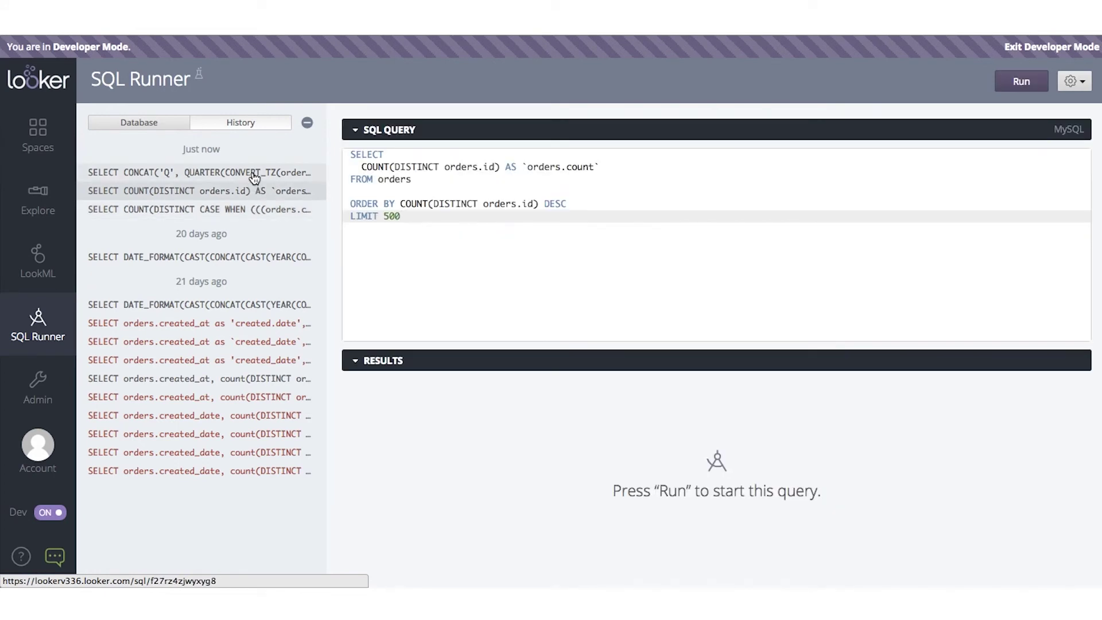
left_click(255, 175)
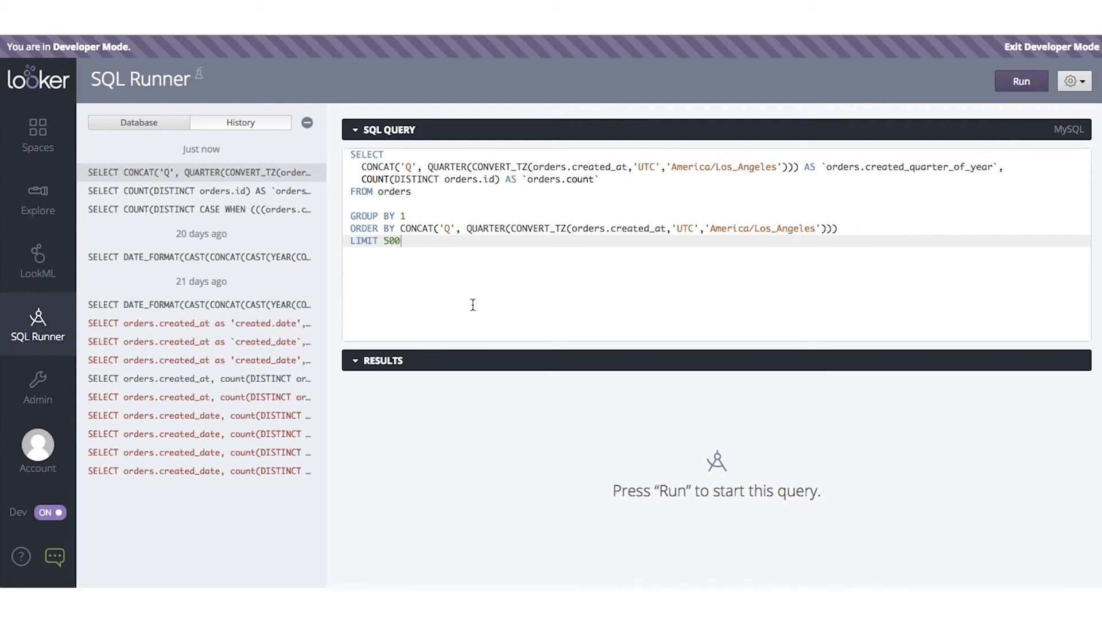
- Look over the SQL Runner query options and exit Developer Mode
left_click(1075, 81)
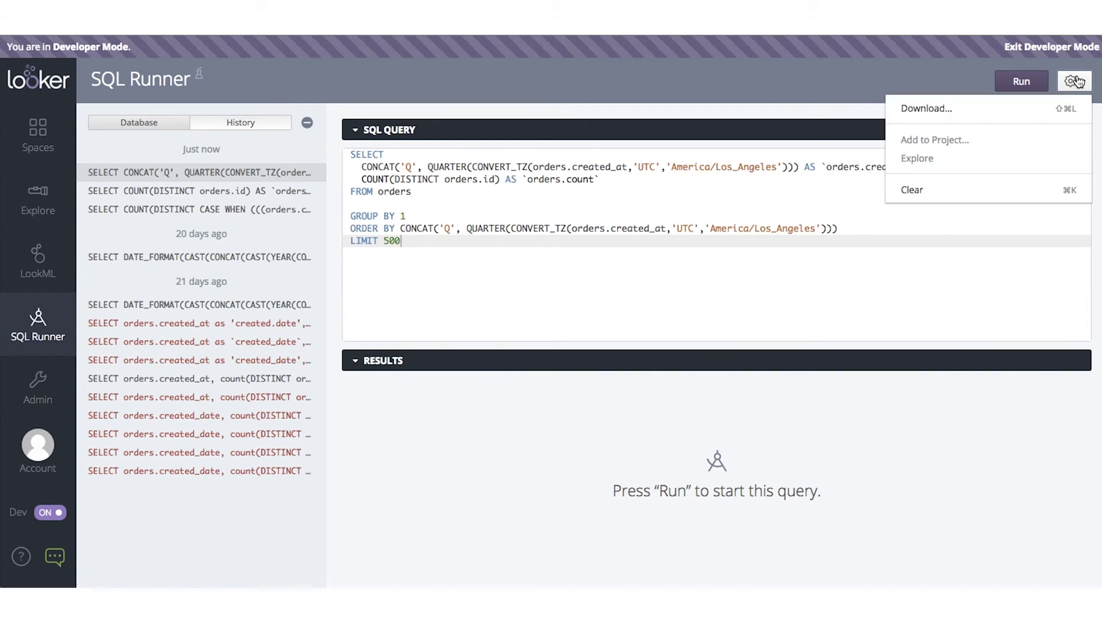
left_click(1073, 84)
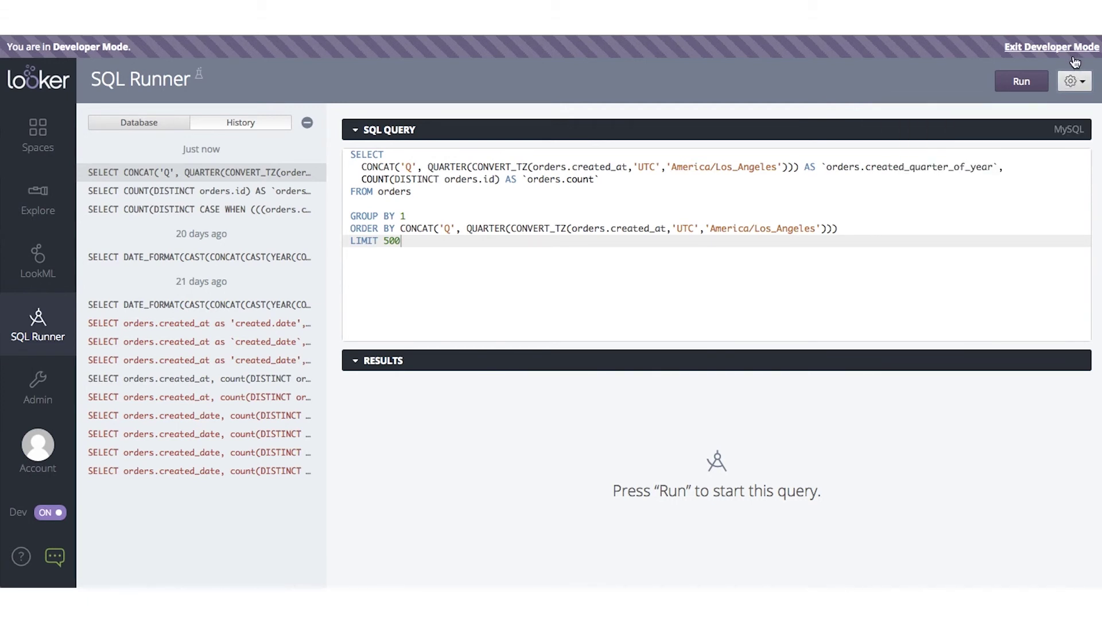
left_click(1071, 50)
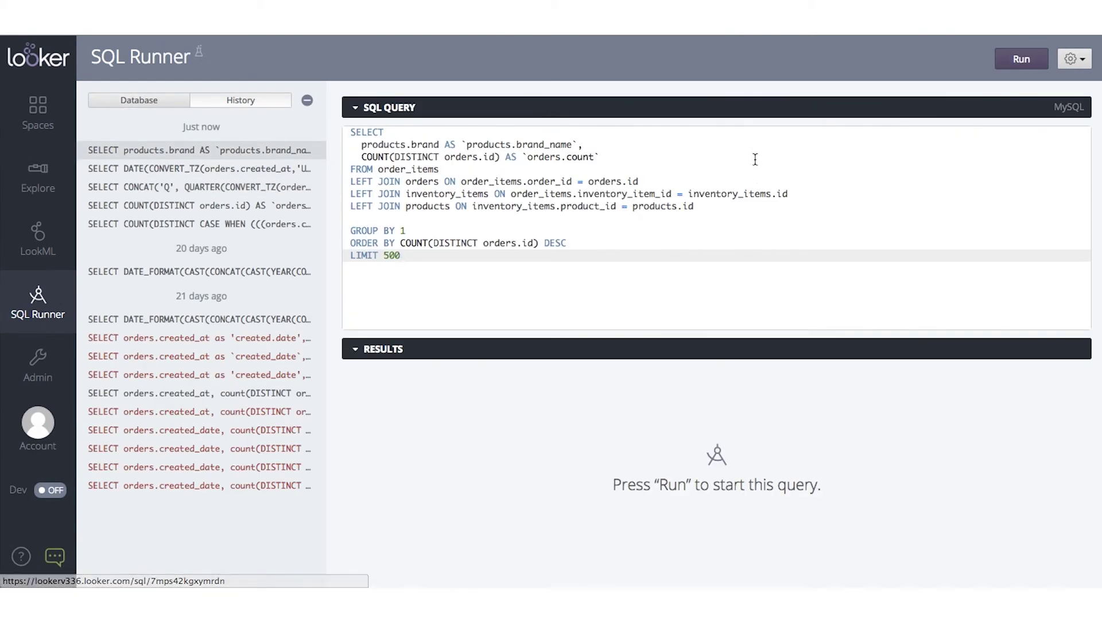
- Run the SQL query counting orders by product brand and open its results in Explore
left_click(1022, 60)
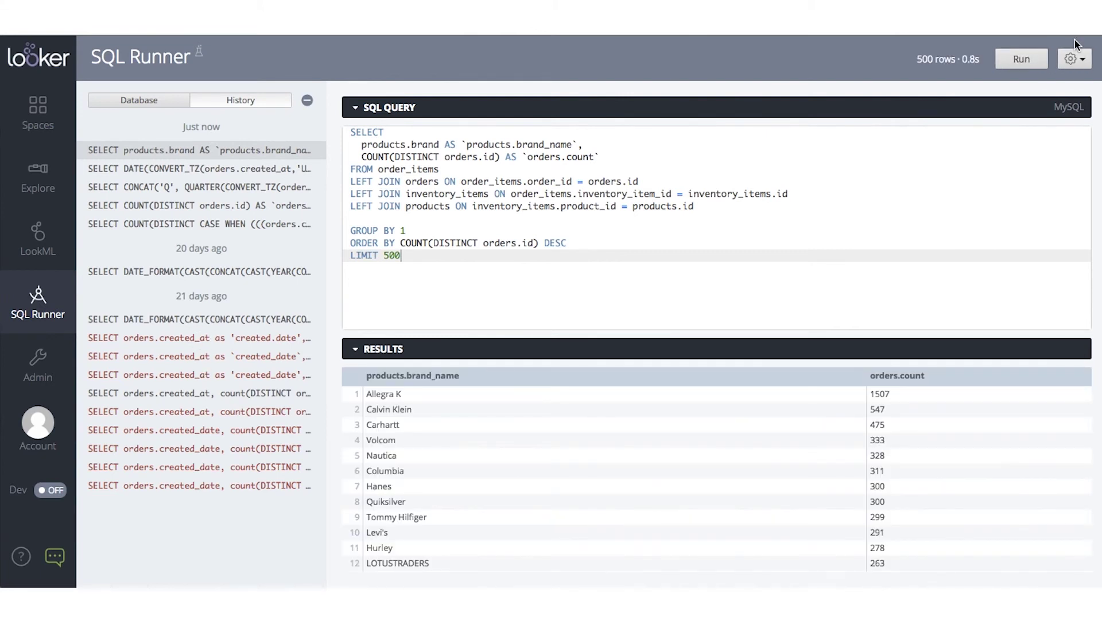
left_click(1073, 61)
left_click(956, 137)
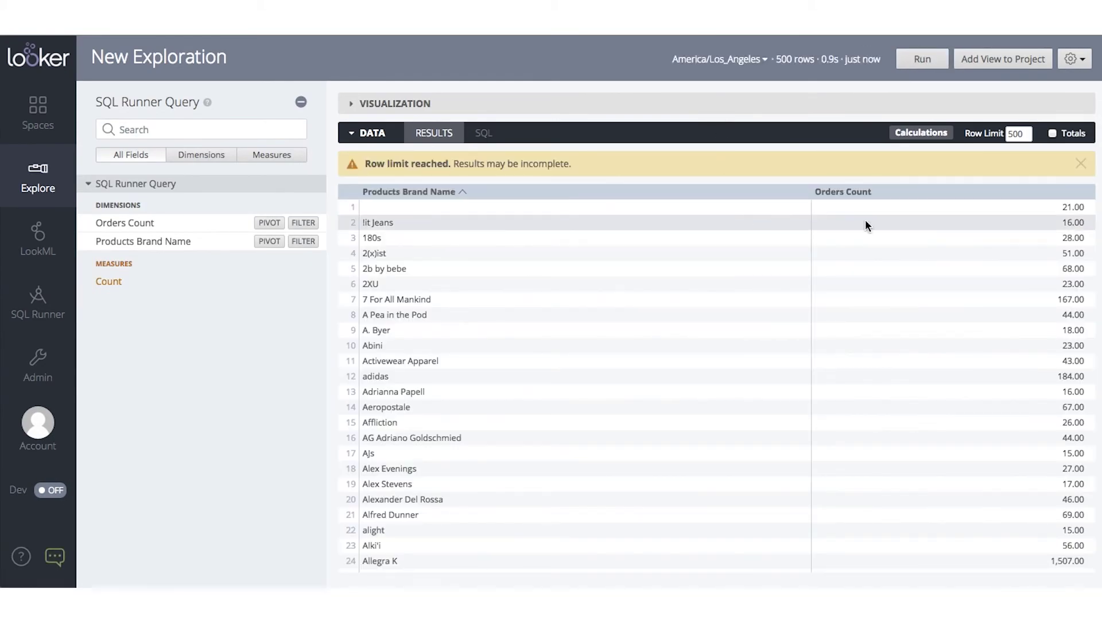
- Expand the visualization, replace the Orders Count dimension with the Count measure and rerun the query
left_click(364, 104)
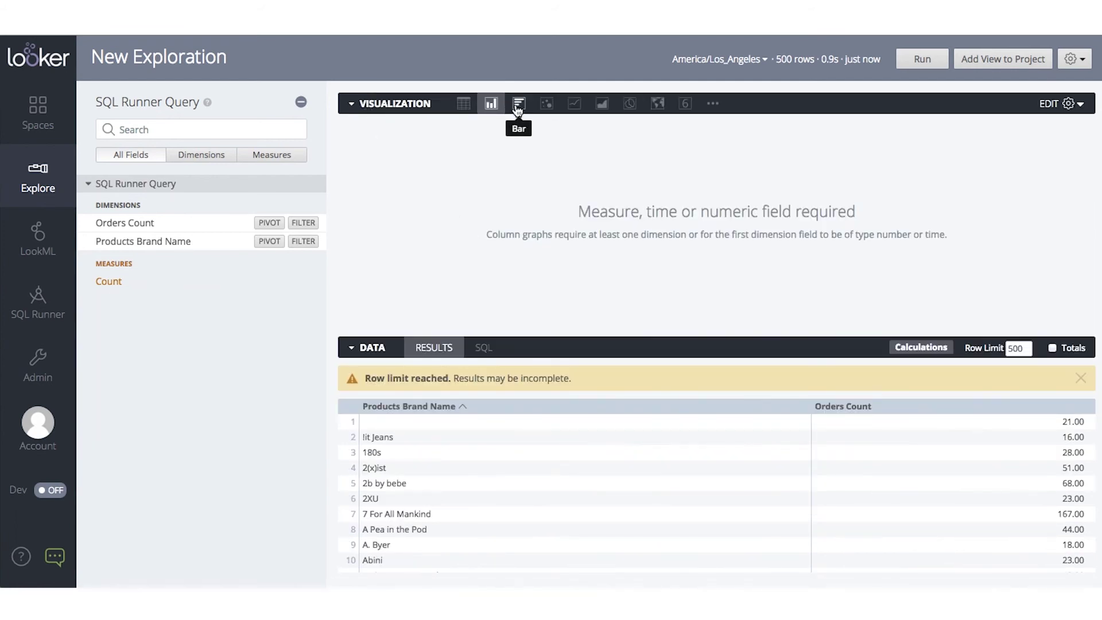
left_click(117, 281)
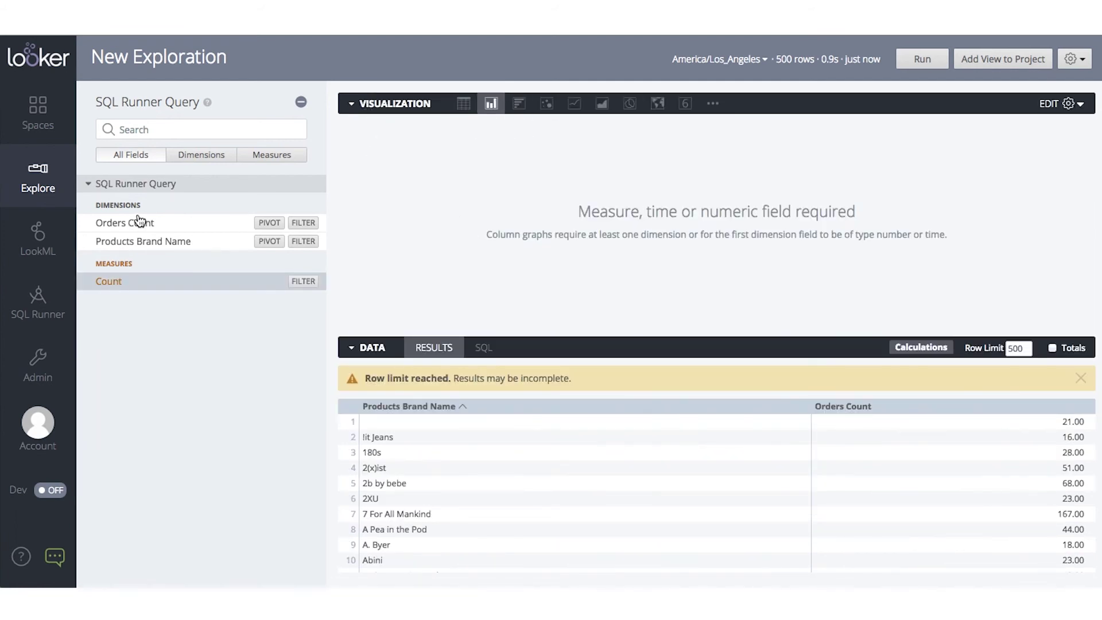
left_click(136, 223)
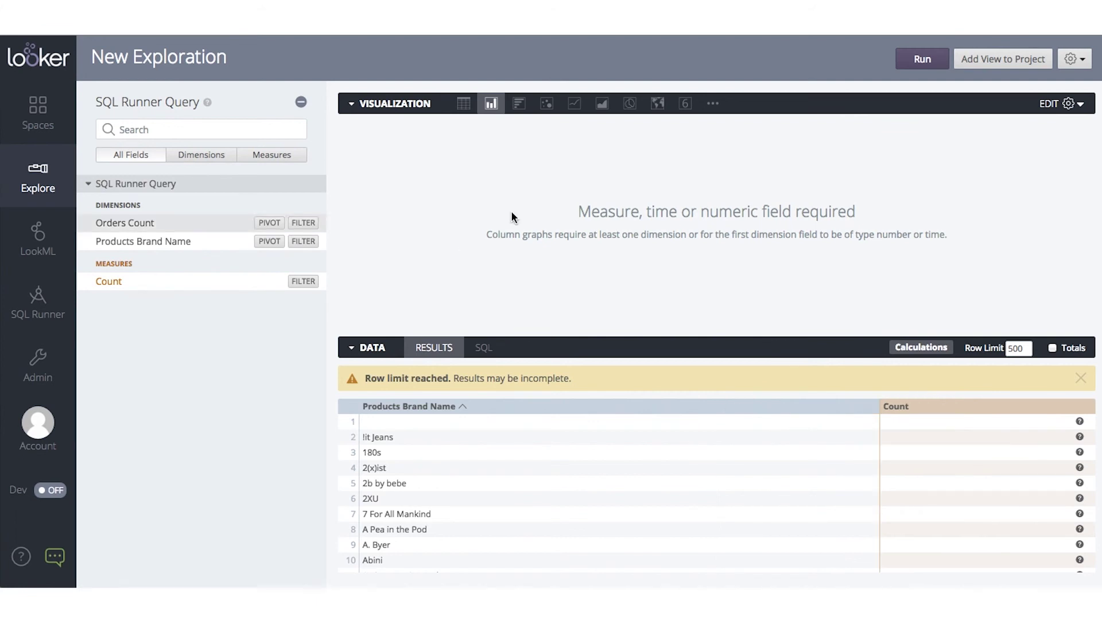
left_click(925, 62)
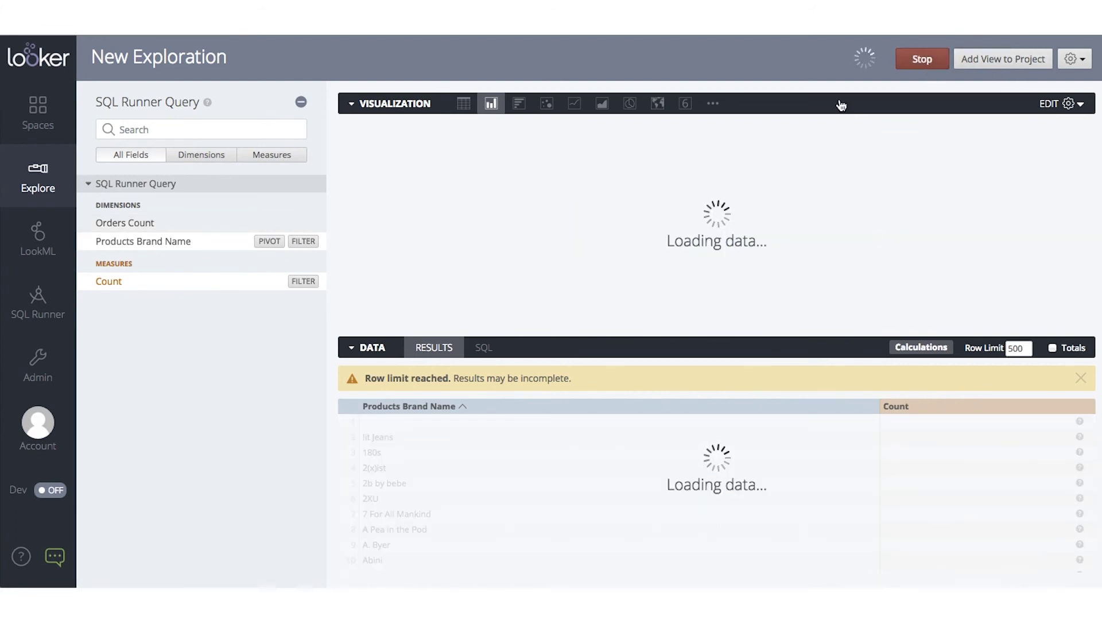